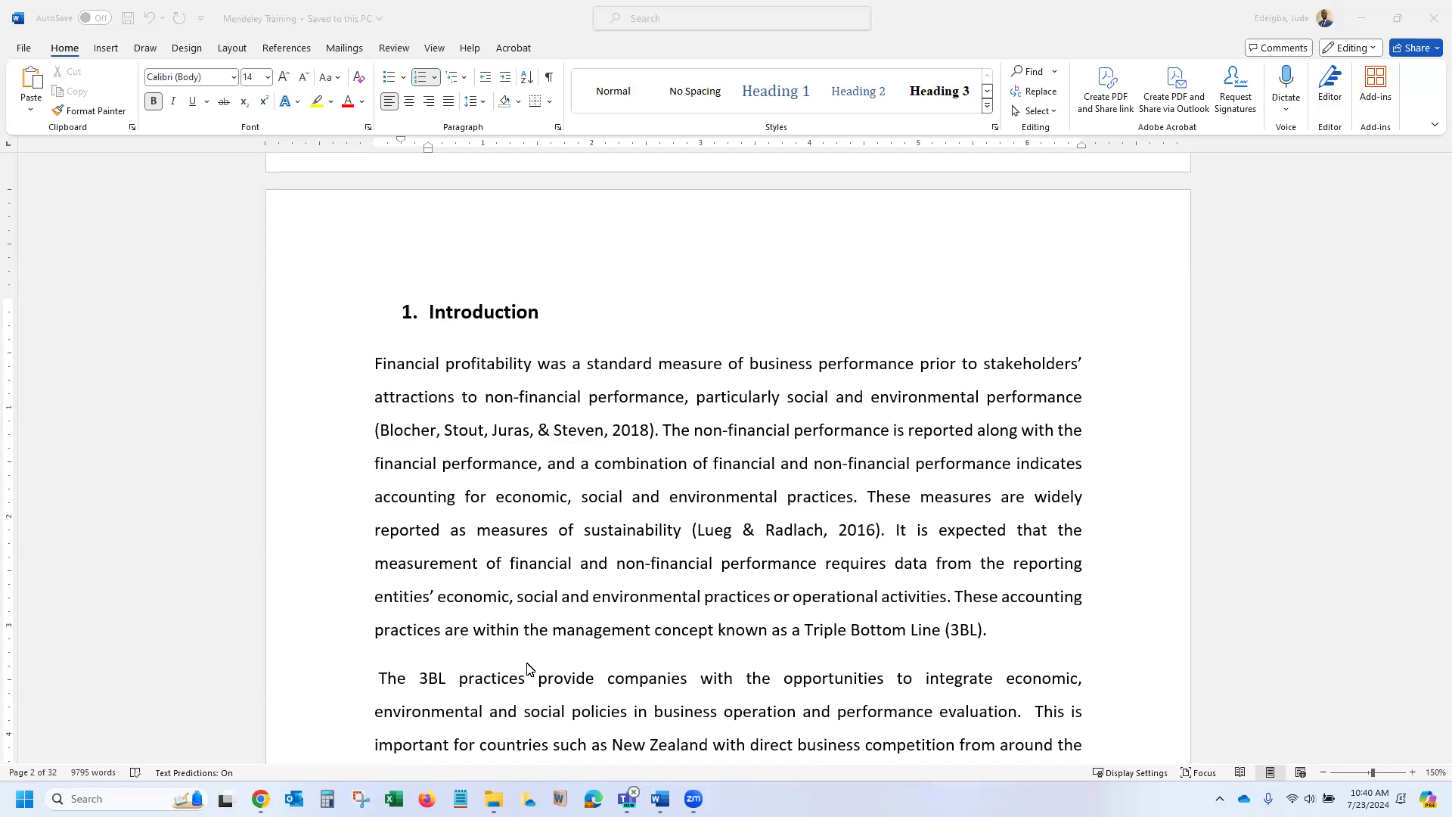
left_click(428, 369)
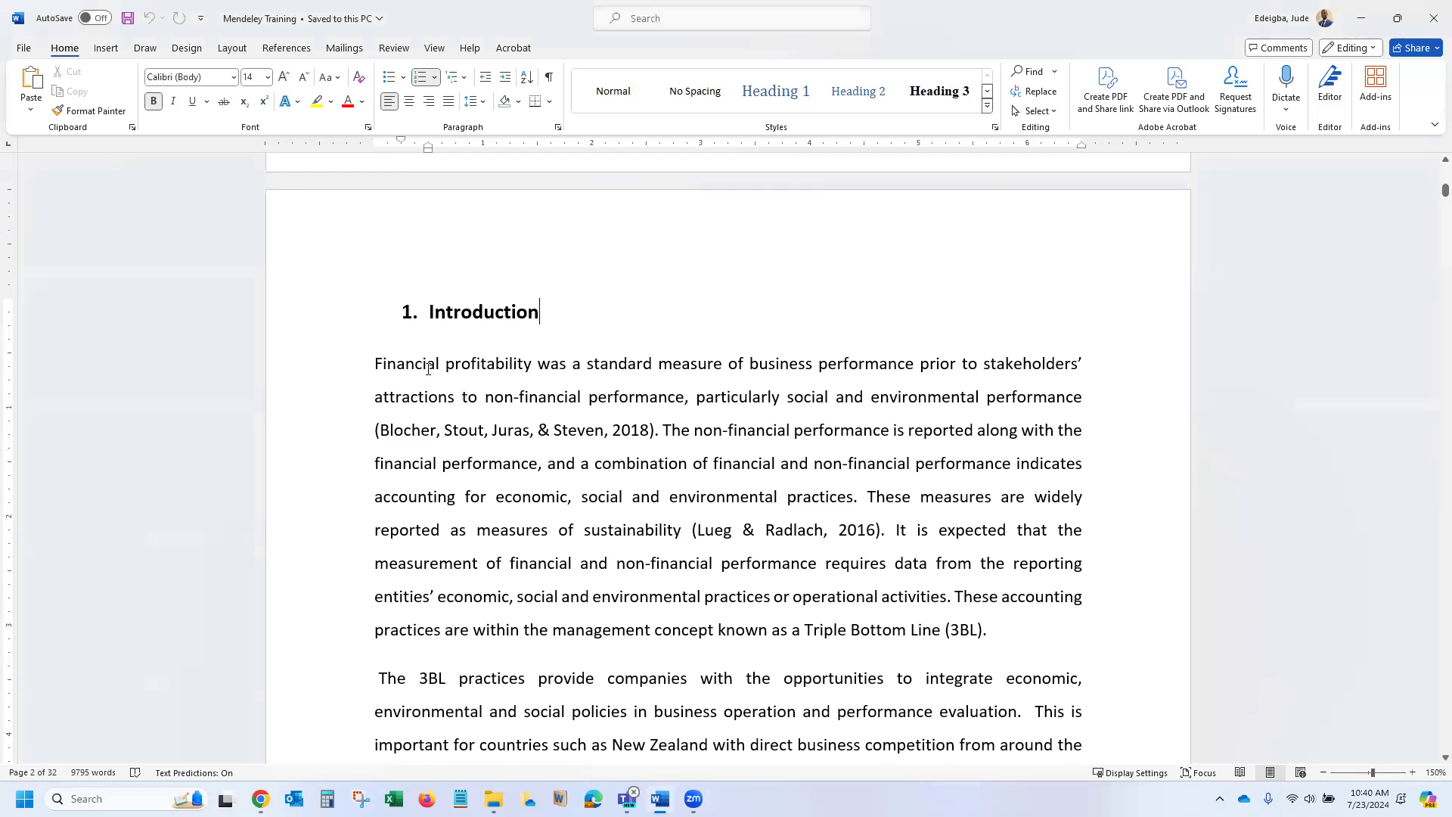
left_click(419, 369)
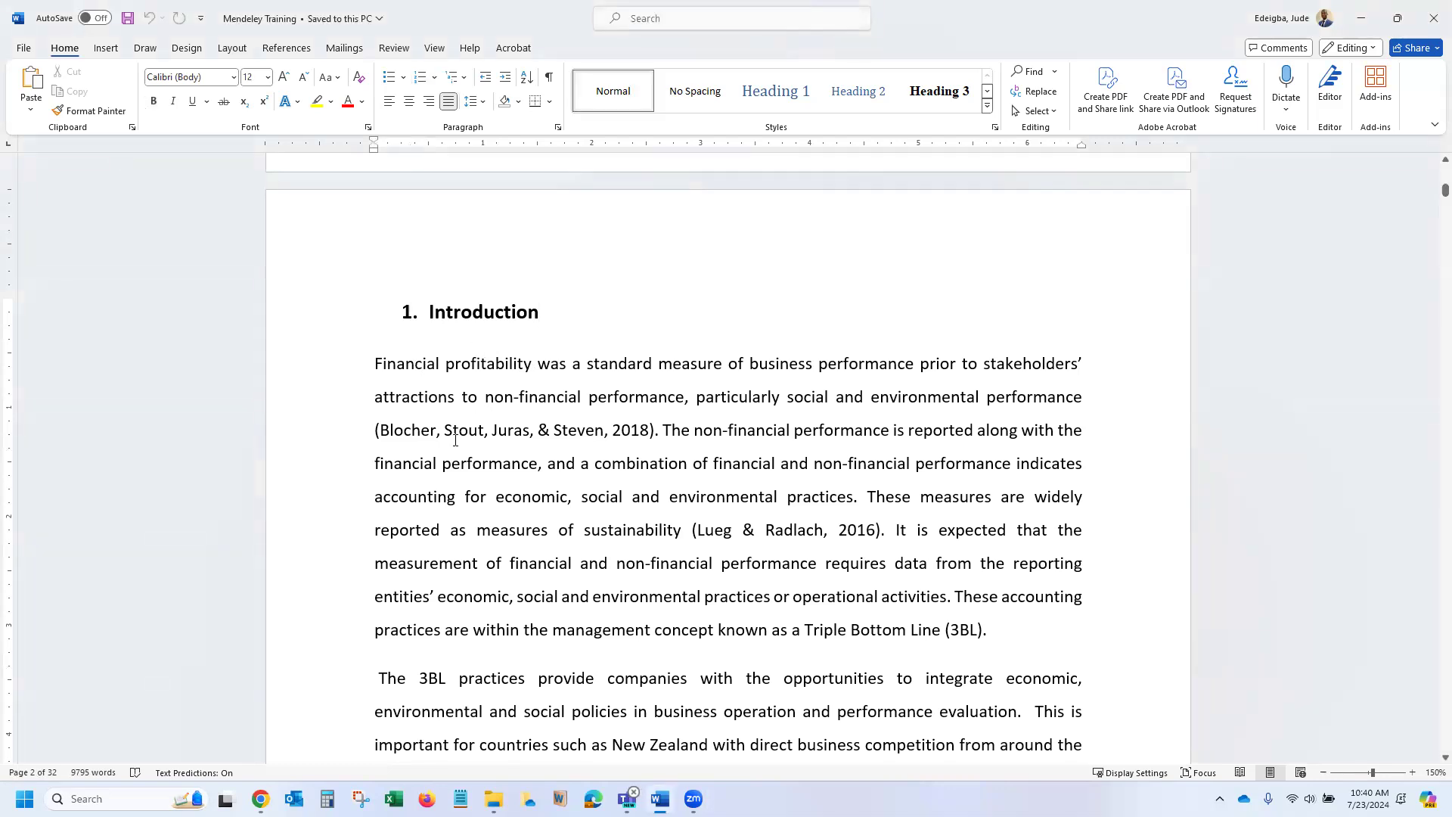
left_click_drag(401, 430, 651, 430)
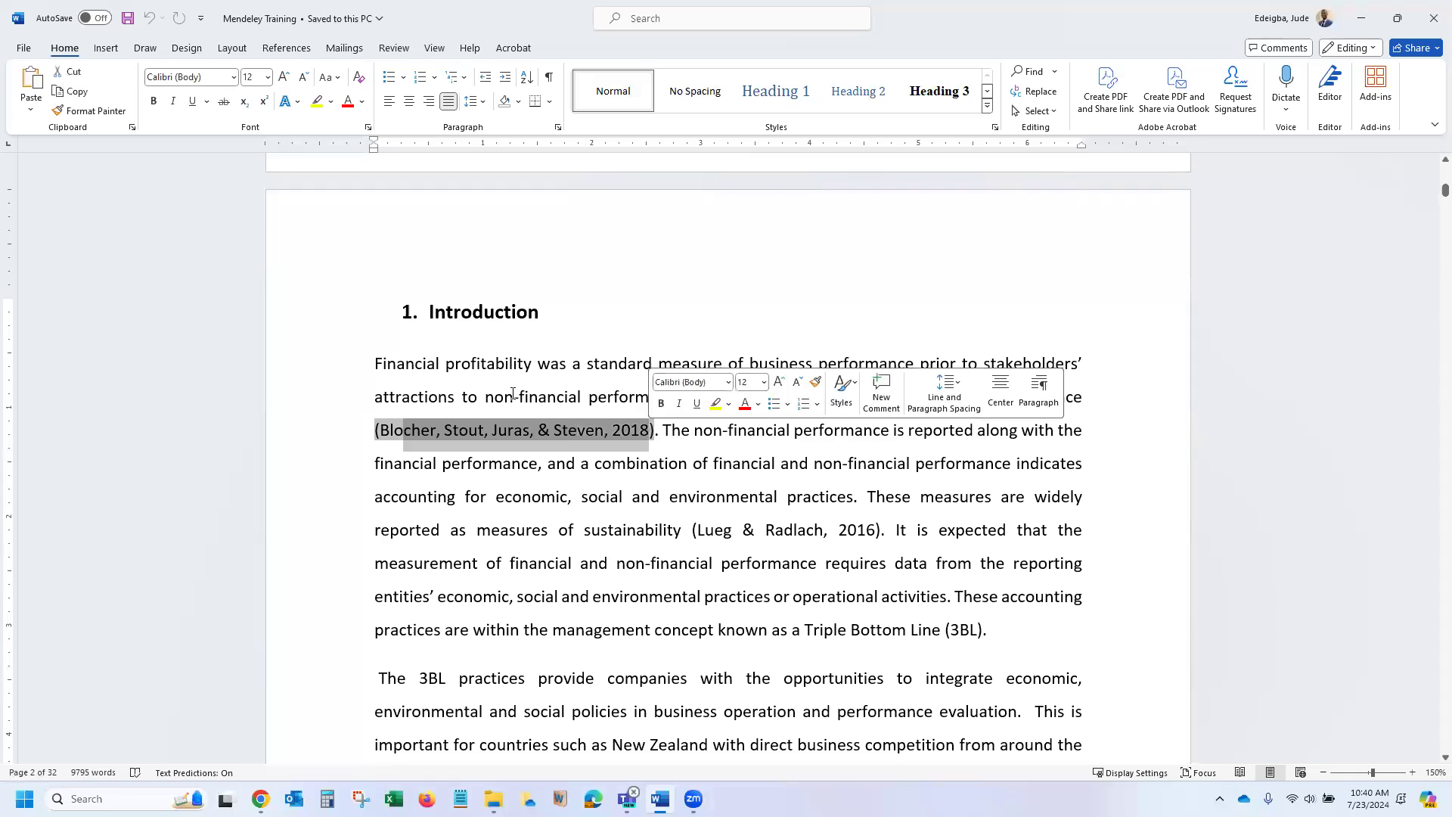
left_click(432, 369)
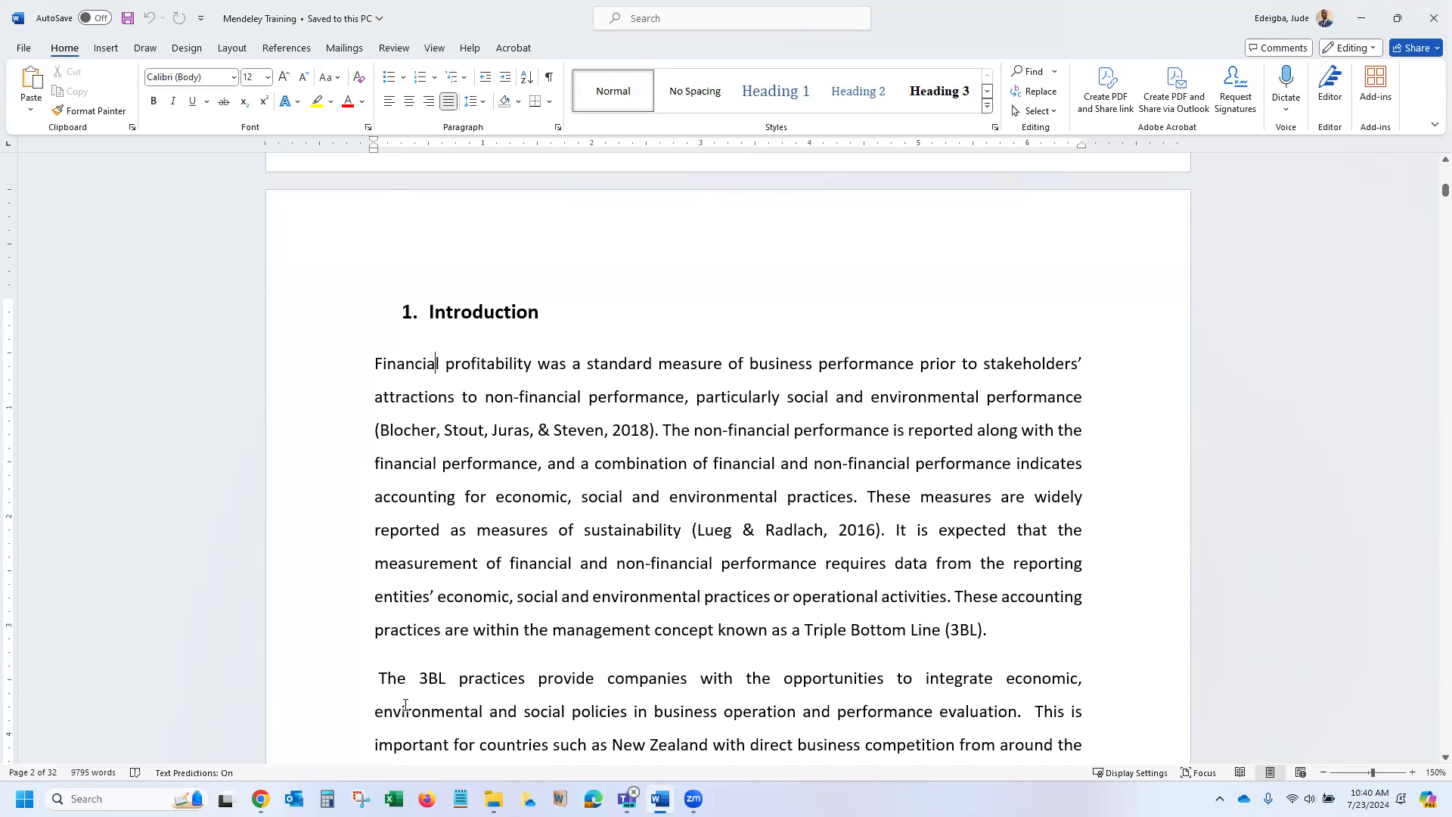
Open Mendeley Reference Manager and dismiss the "Boost productivity with Mendeley solutions" notice.
left_click(294, 50)
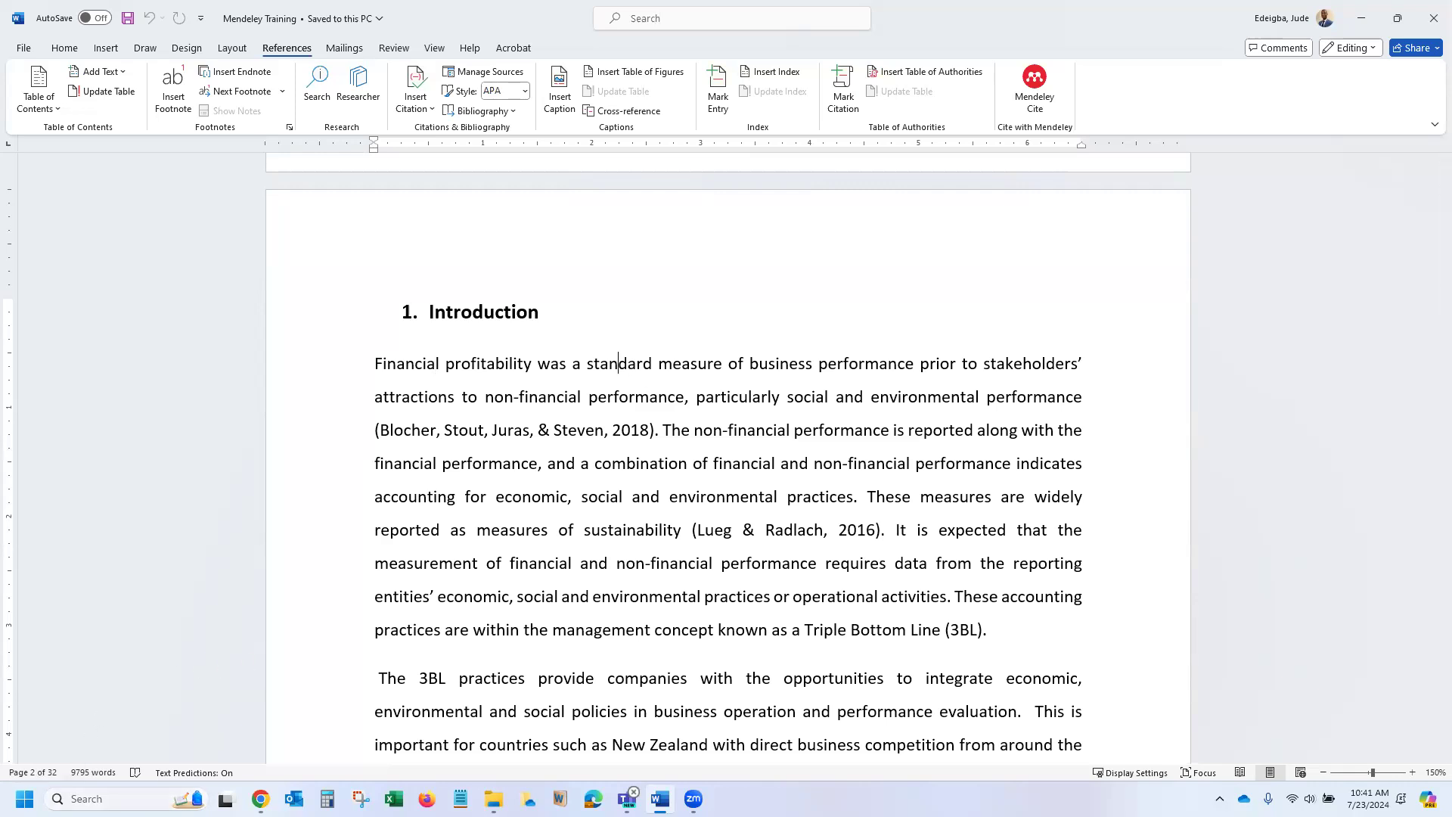
left_click(87, 799)
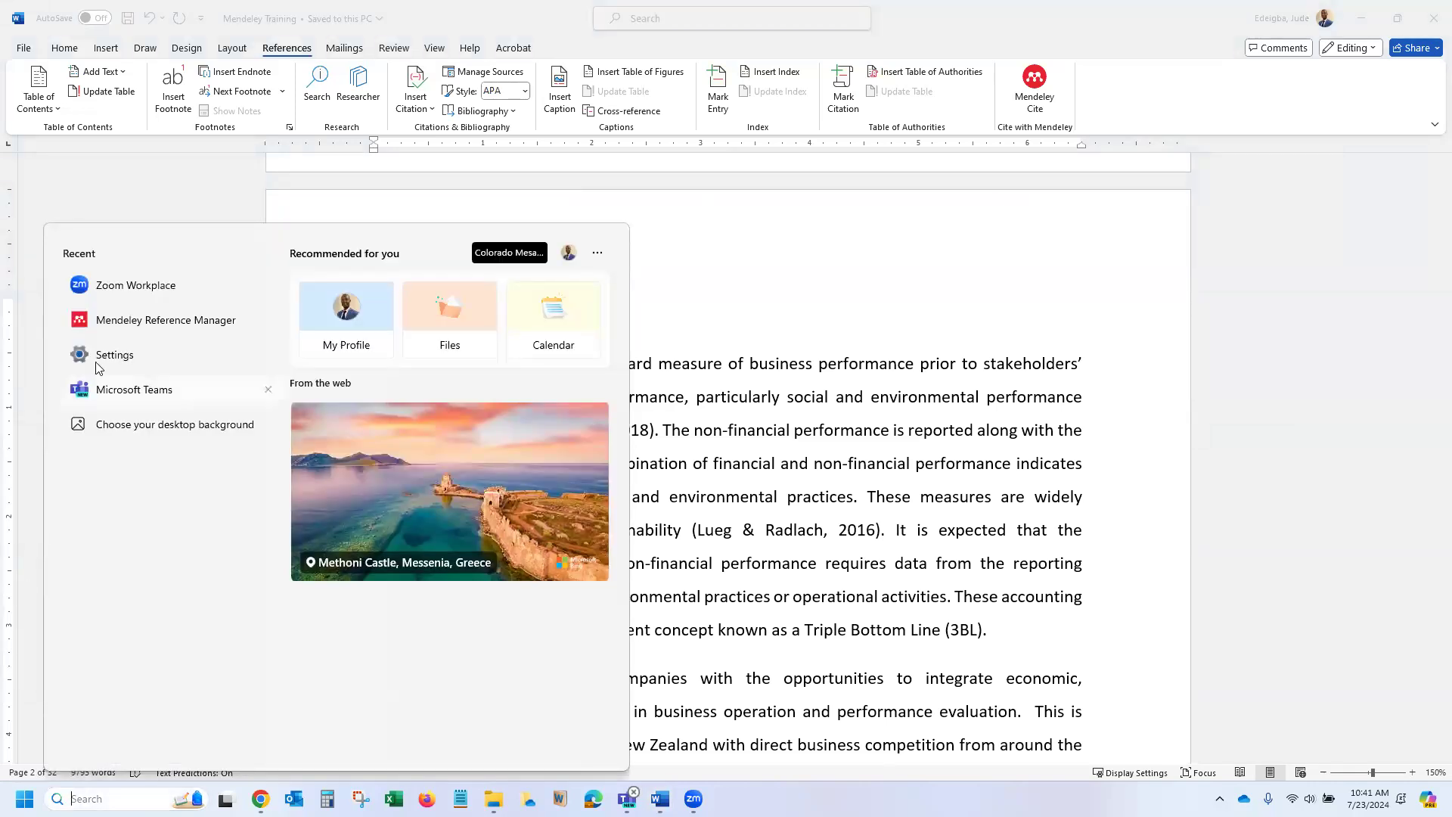
left_click(150, 325)
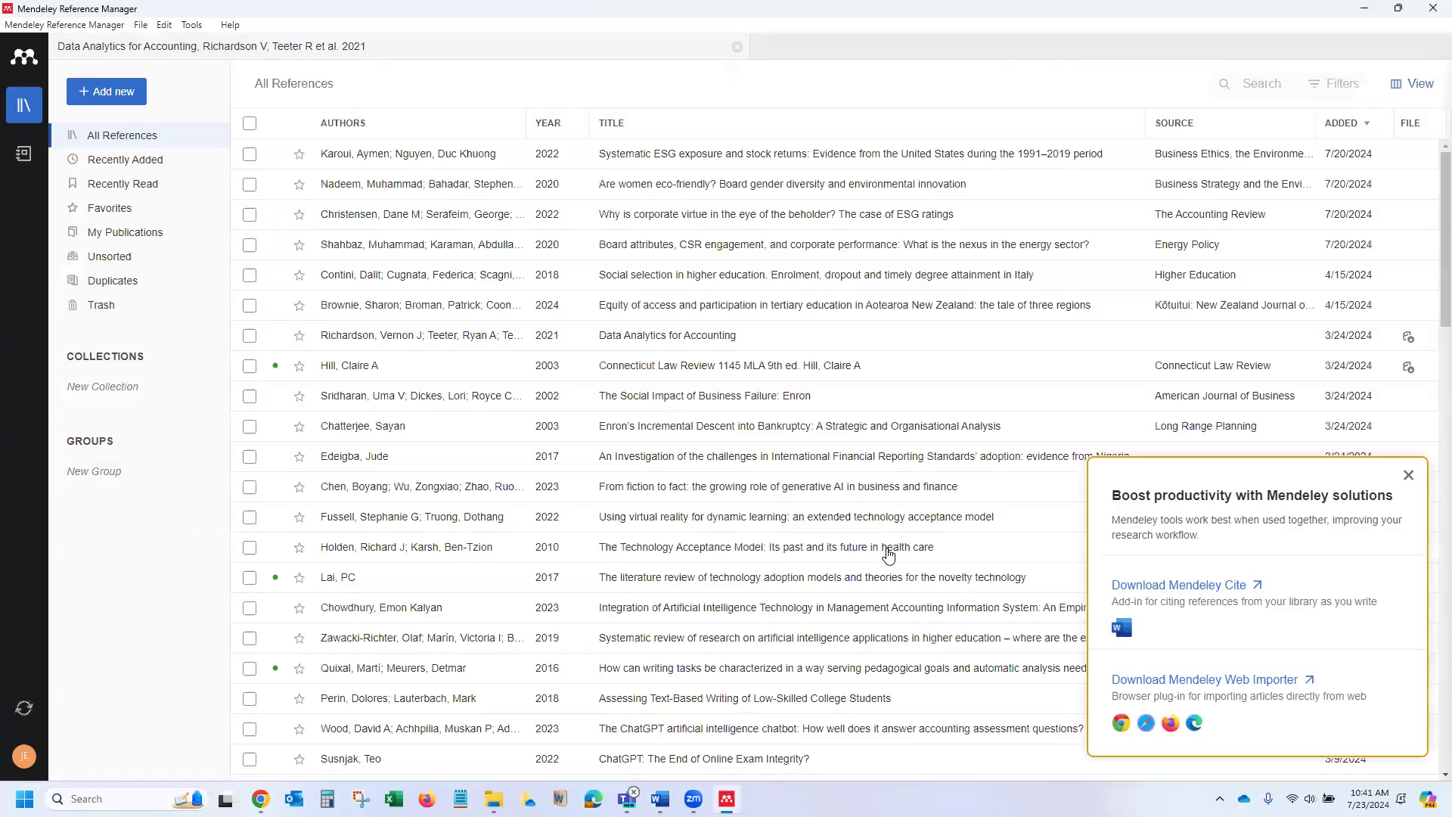
left_click(1409, 476)
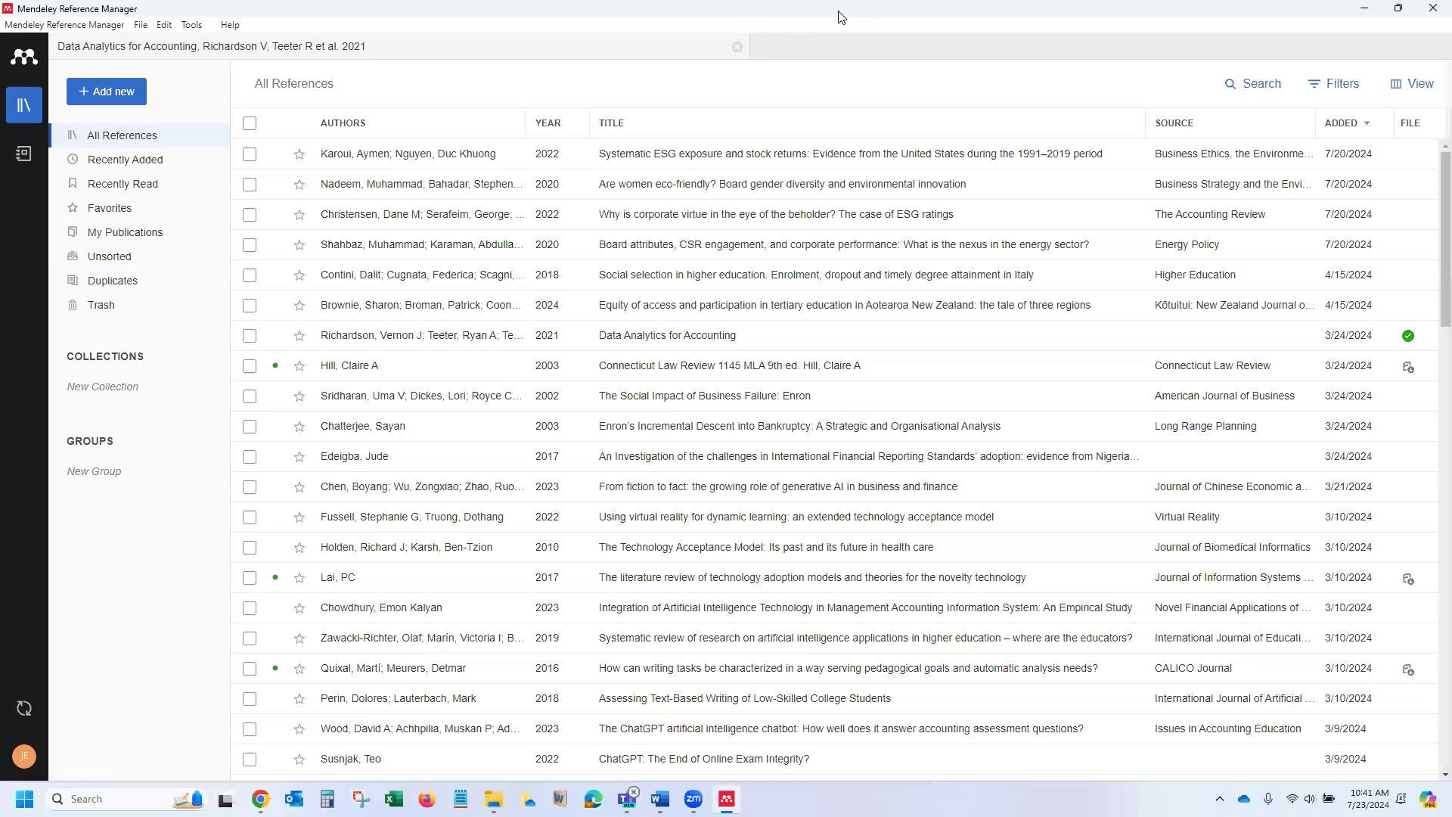
Move the Mendeley Reference Manager window to the other display so the Word document is uncovered.
left_click_drag(842, 17, 1451, 30)
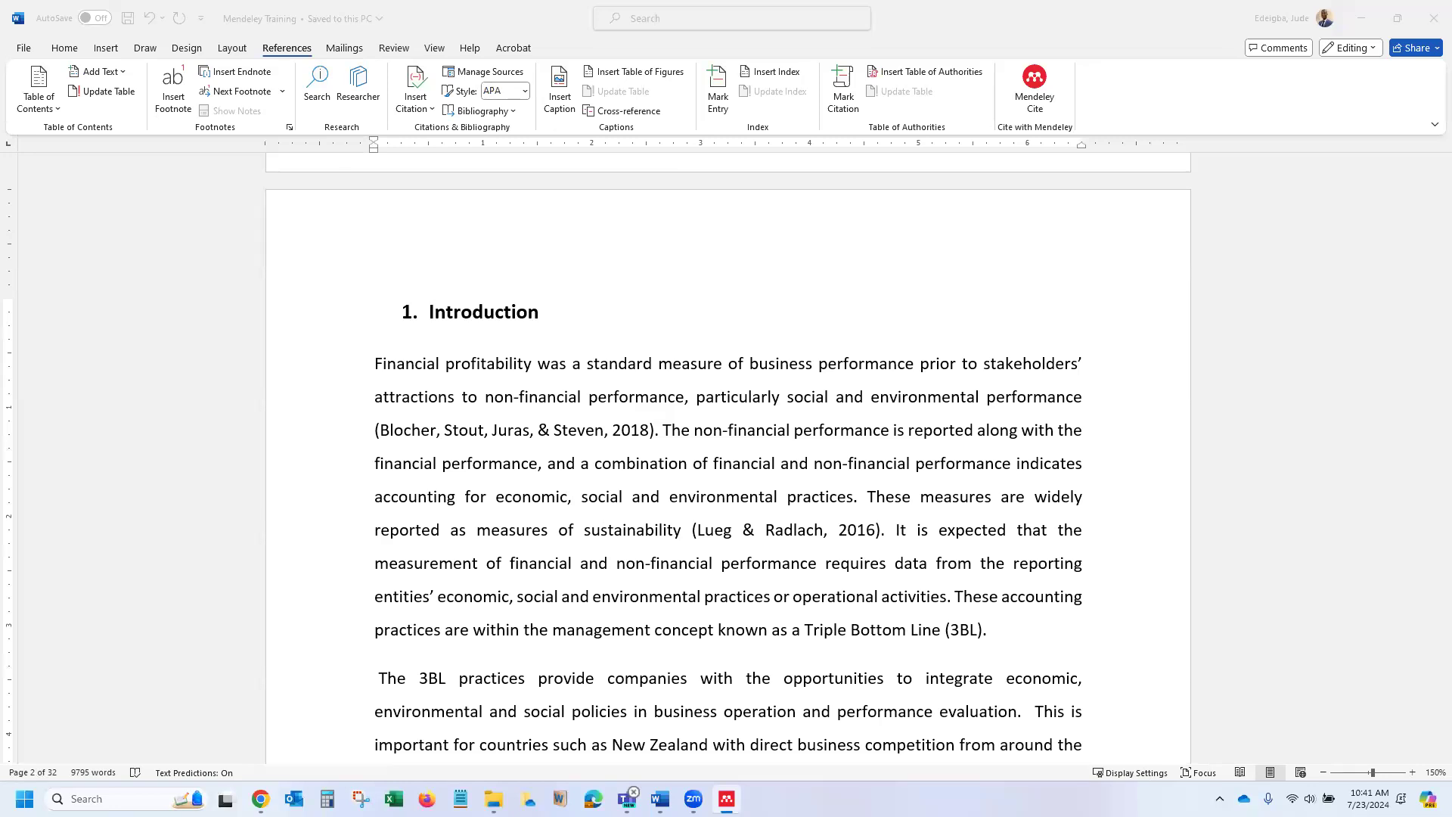
left_click_drag(1451, 15, 579, 6)
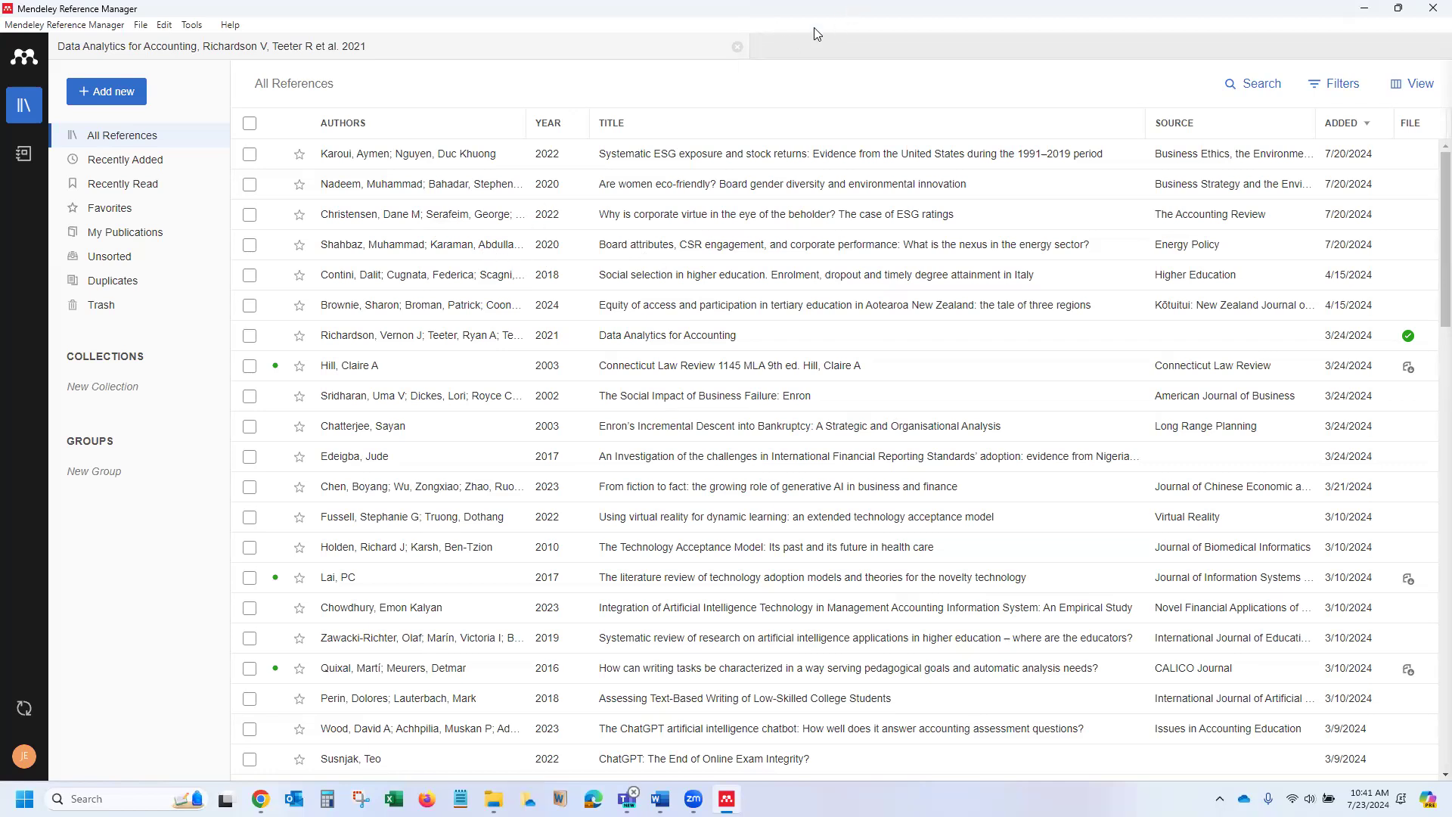
left_click_drag(817, 9, 1451, 15)
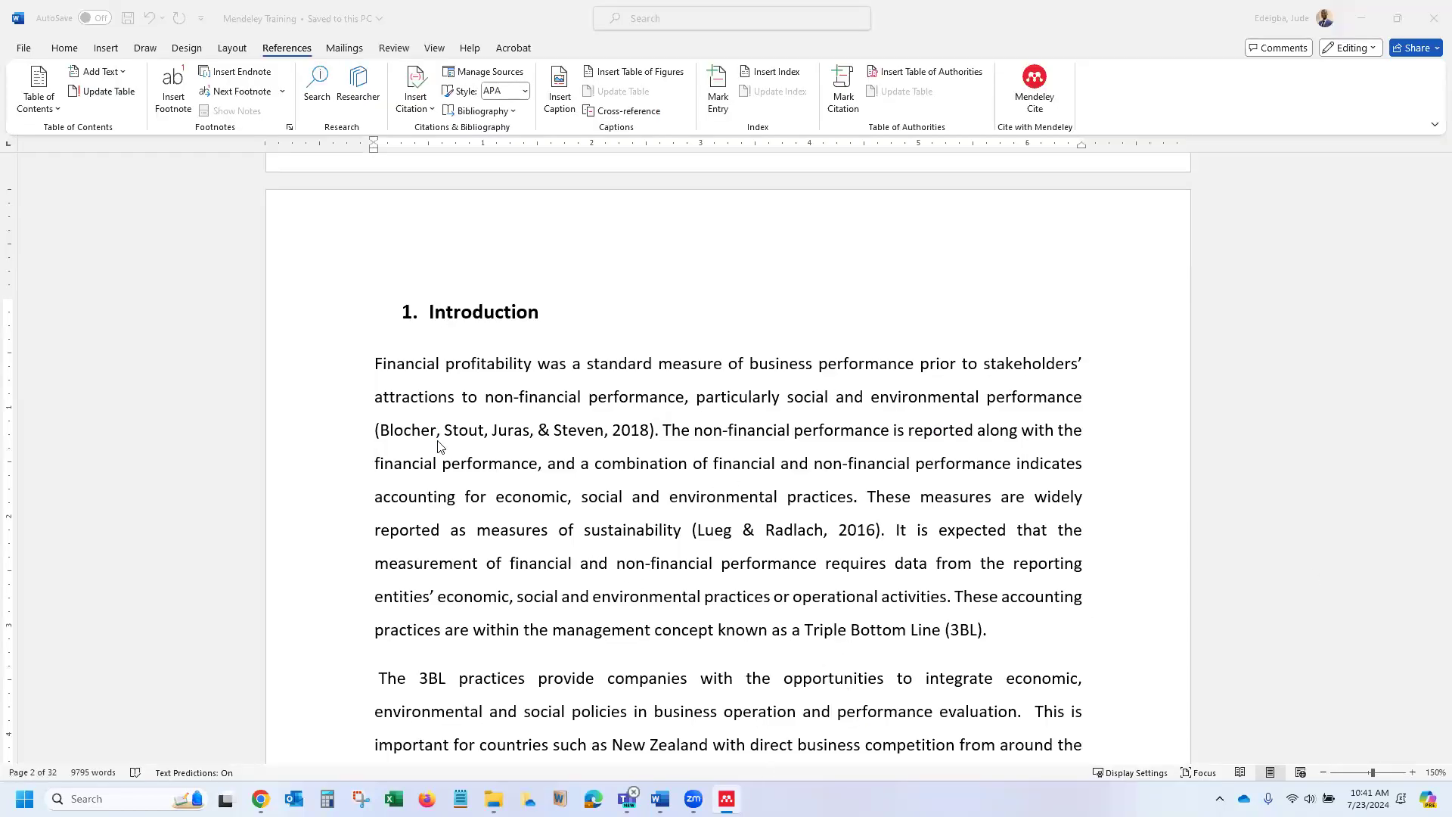
In Word, add a space before the period after "Triple Bottom Line (3BL)" and open Mendeley Cite.
left_click(497, 404)
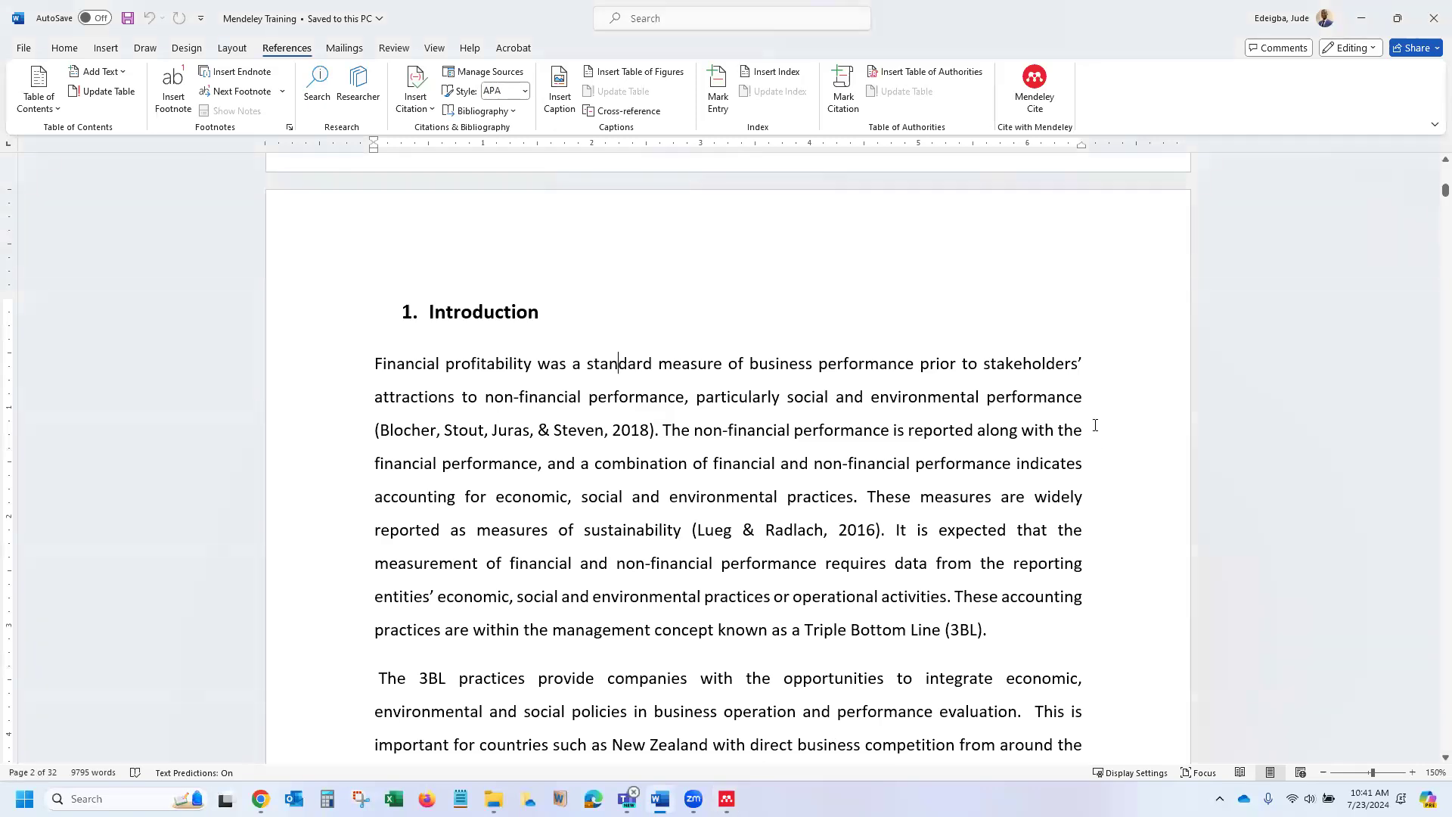
left_click(982, 629)
left_click(1042, 110)
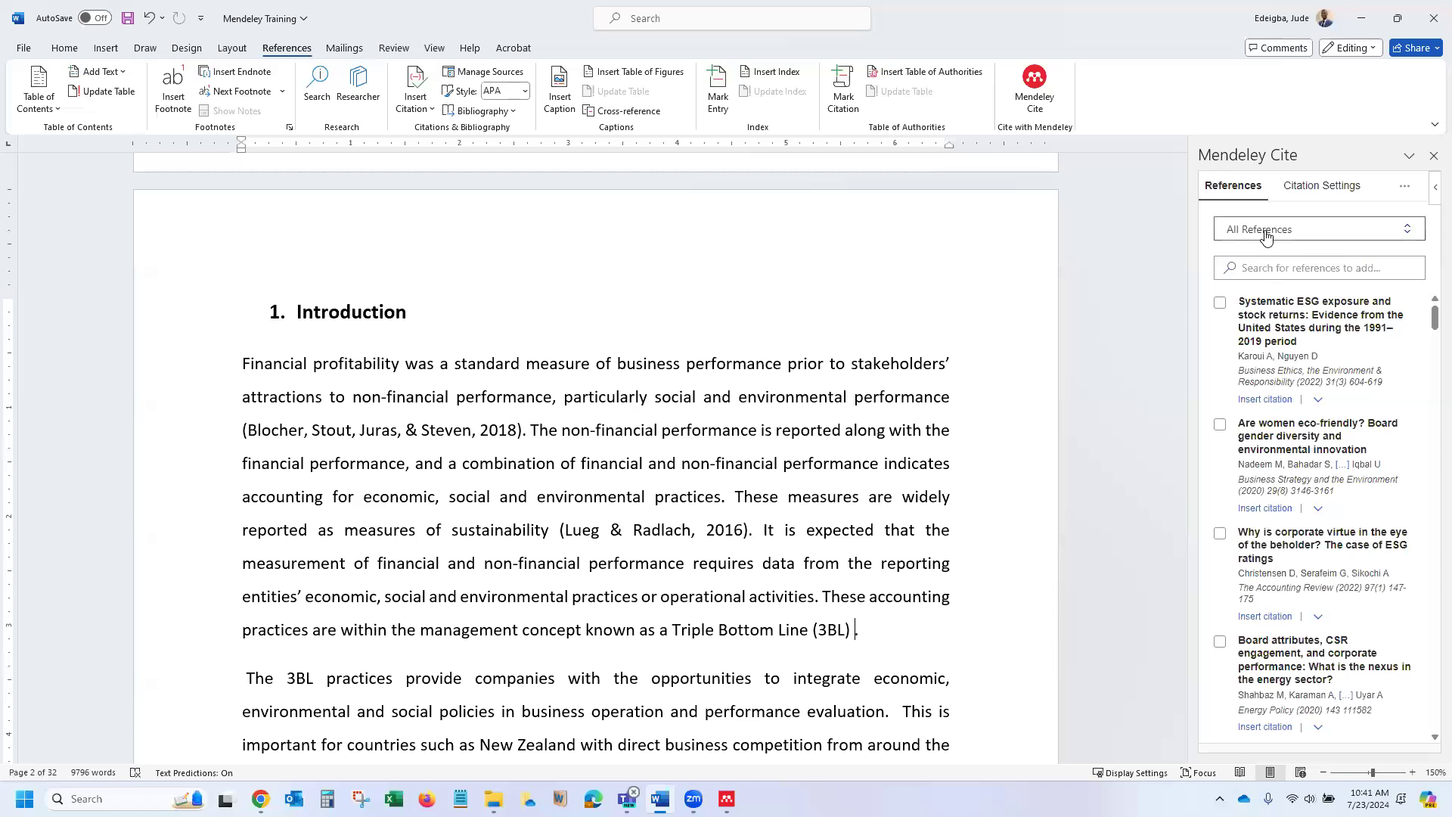
Search the references by author surname and insert the 2017 citation for "An Investigation of the challenges in International Financial Reporting Standards' adoption" after "(3BL)".
left_click(1279, 265)
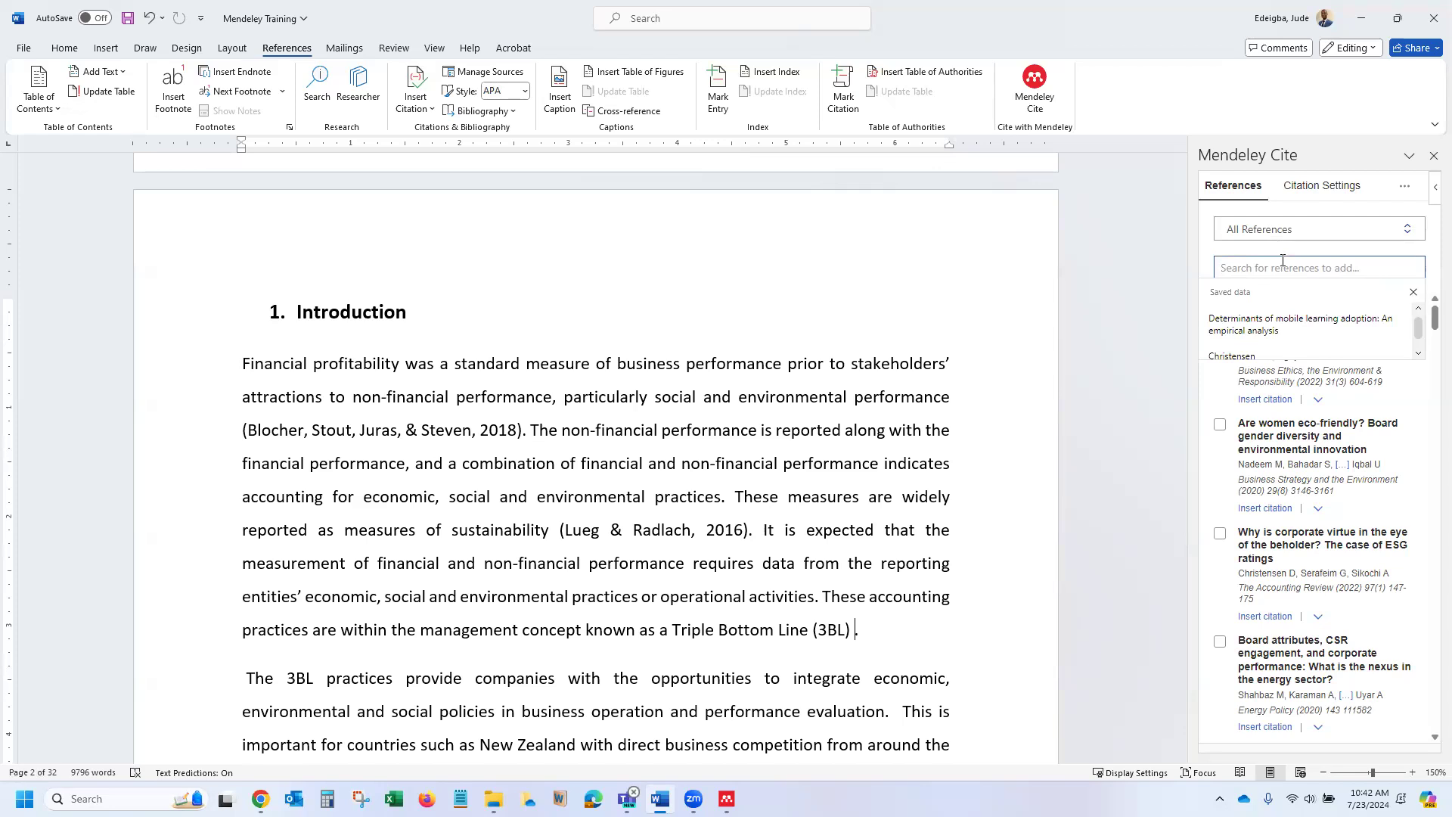
type("Edeigba")
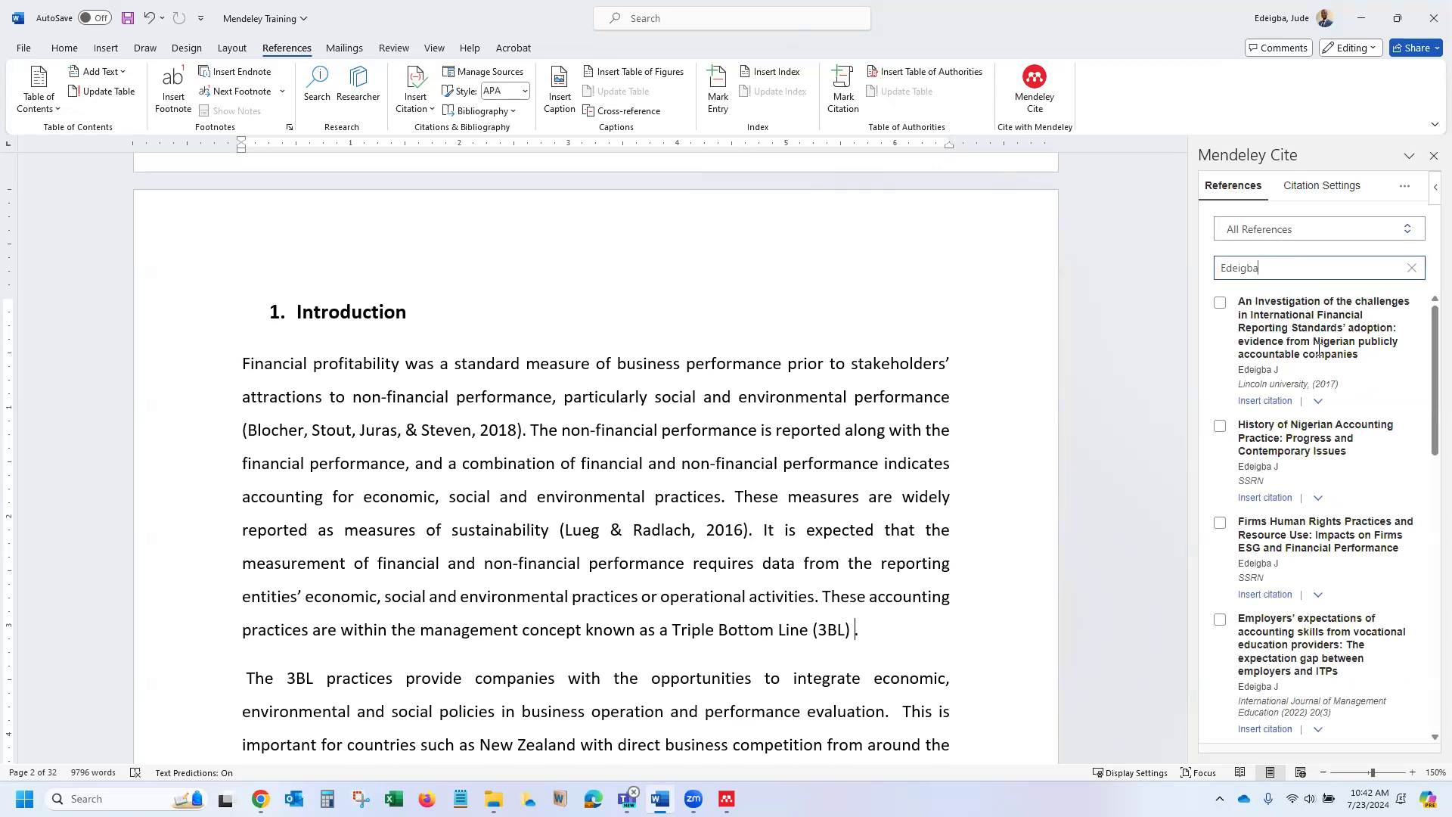
scroll(1314, 581, "down", 10)
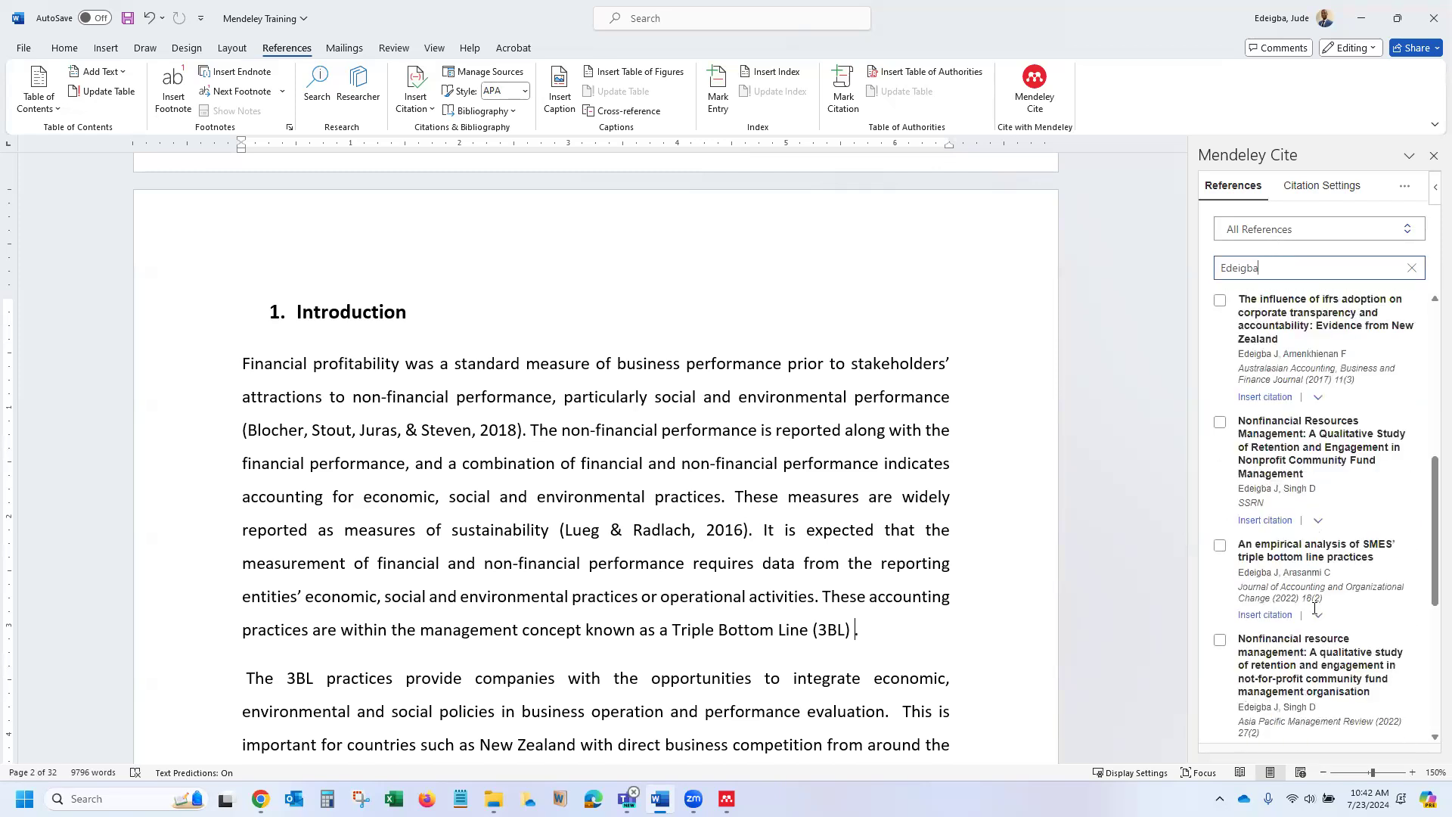
scroll(1314, 630, "up", 10)
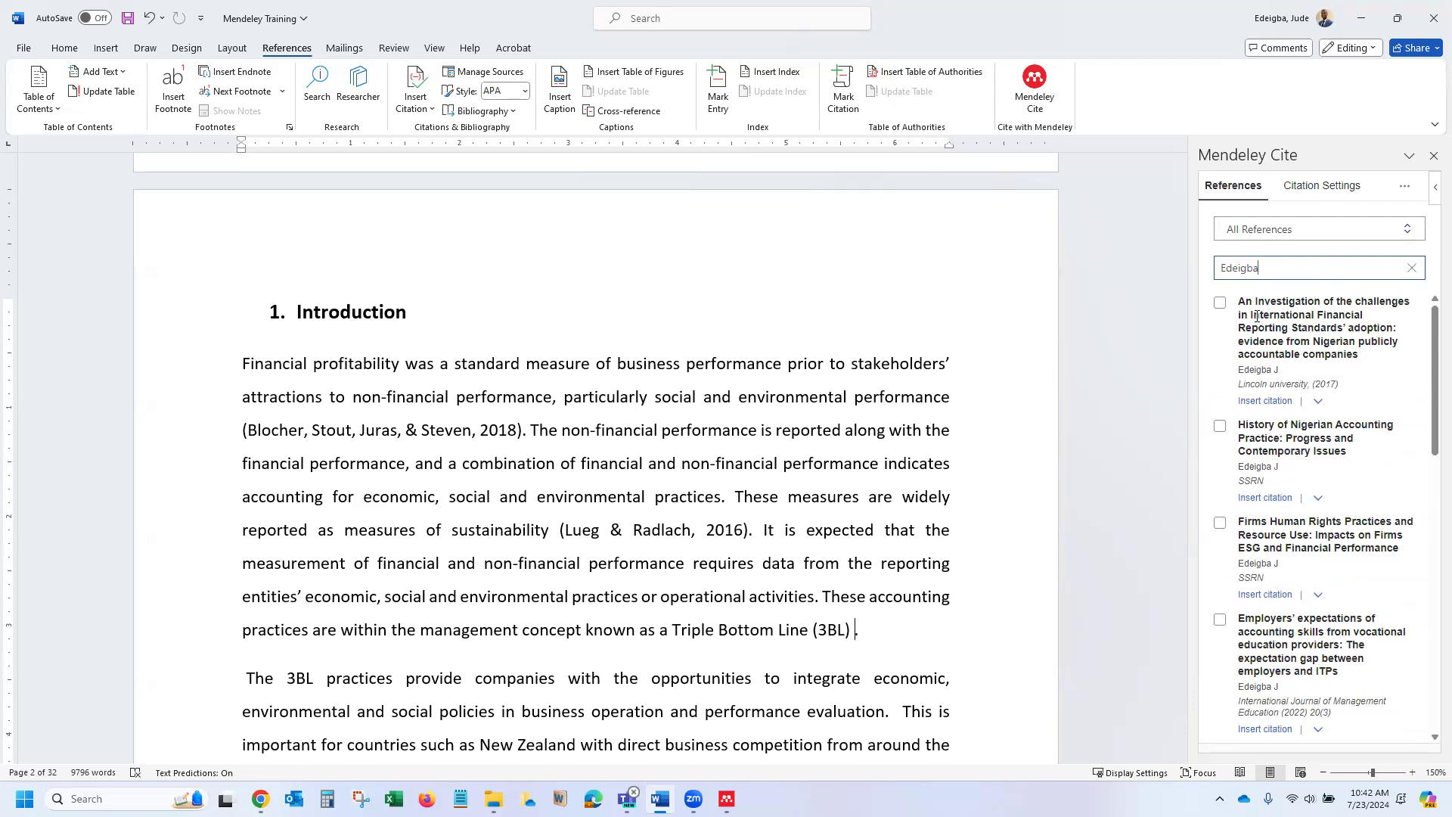
left_click(1268, 403)
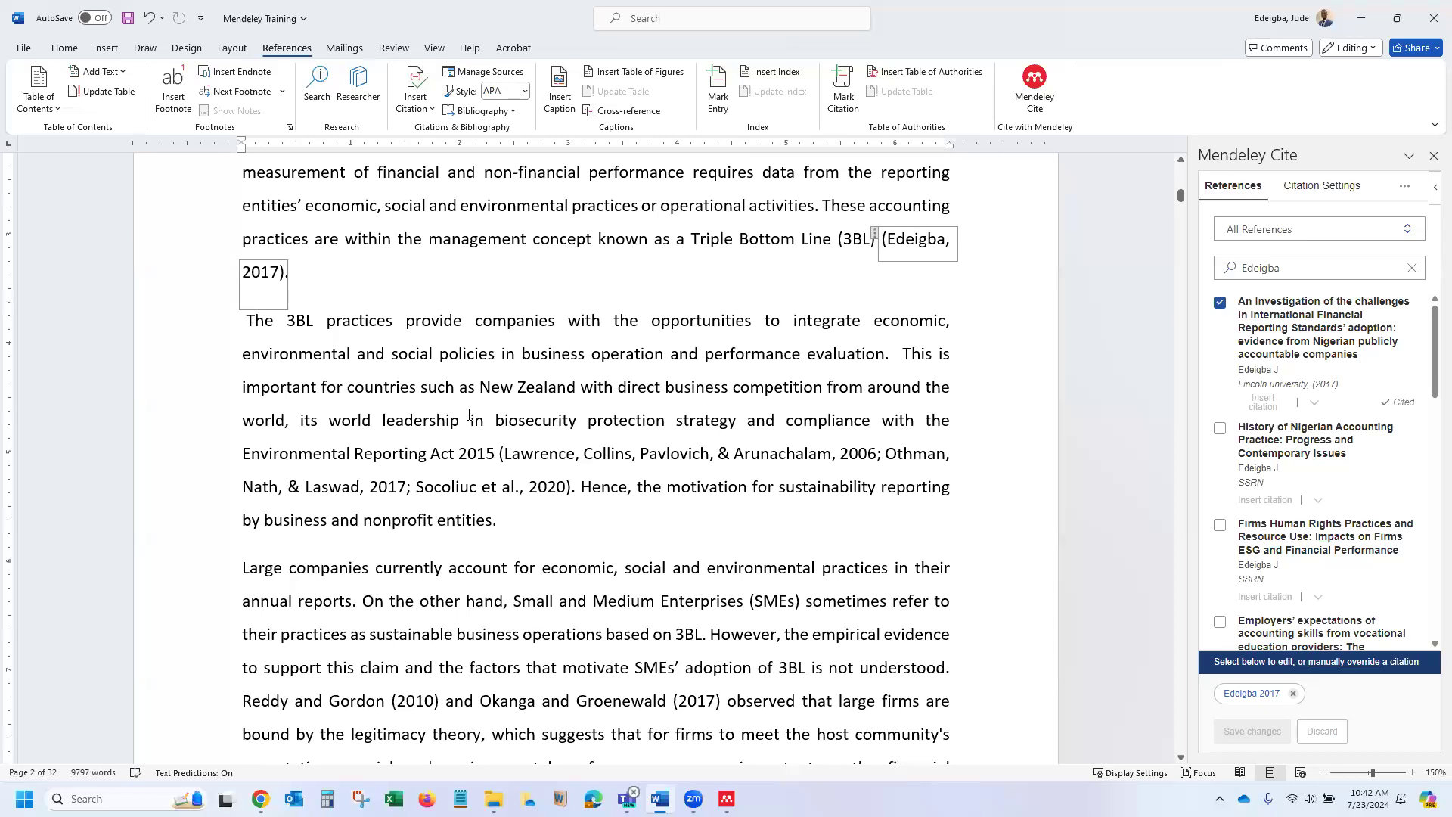
left_click(504, 283)
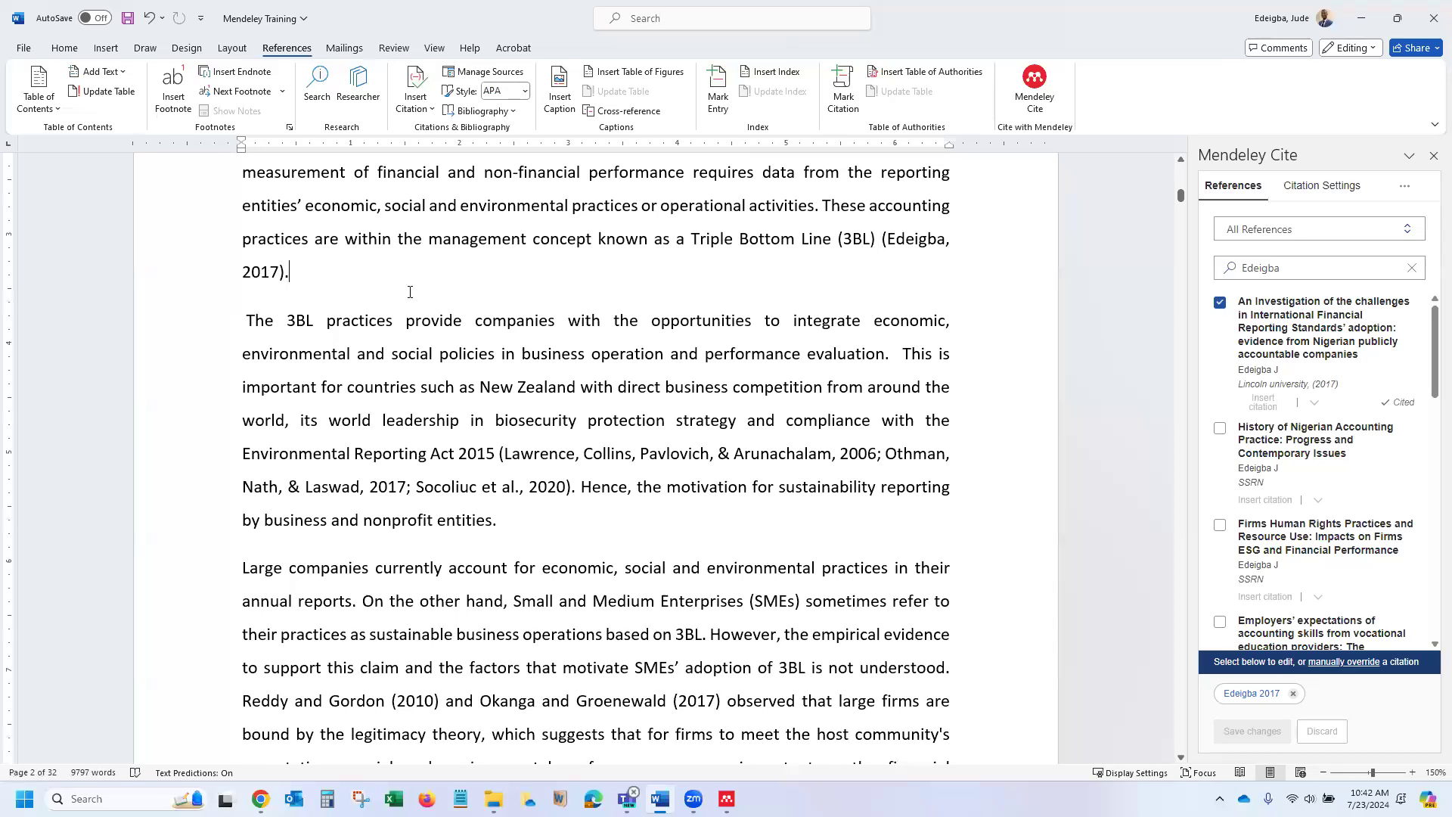
left_click(280, 276)
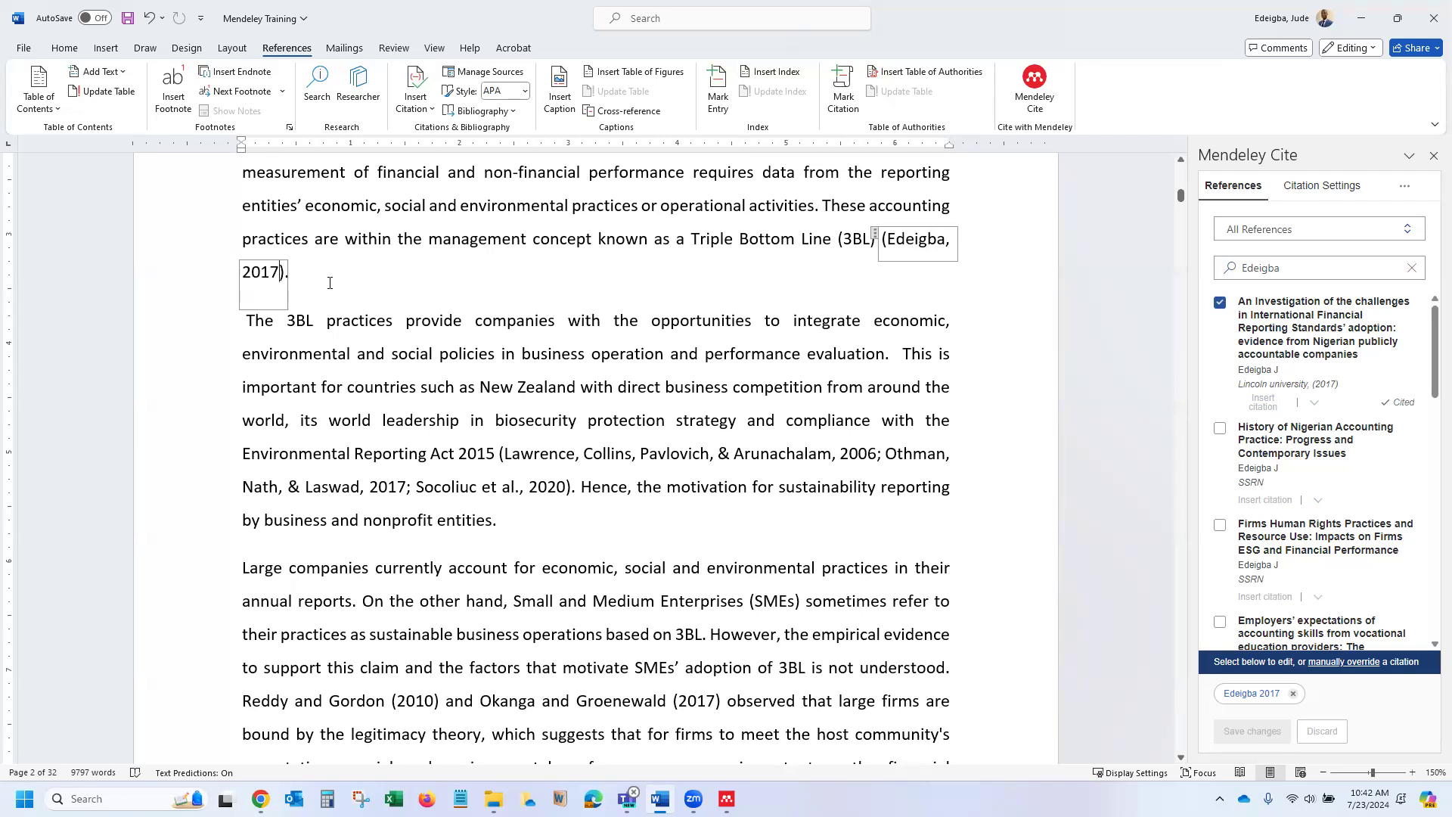
left_click(384, 420)
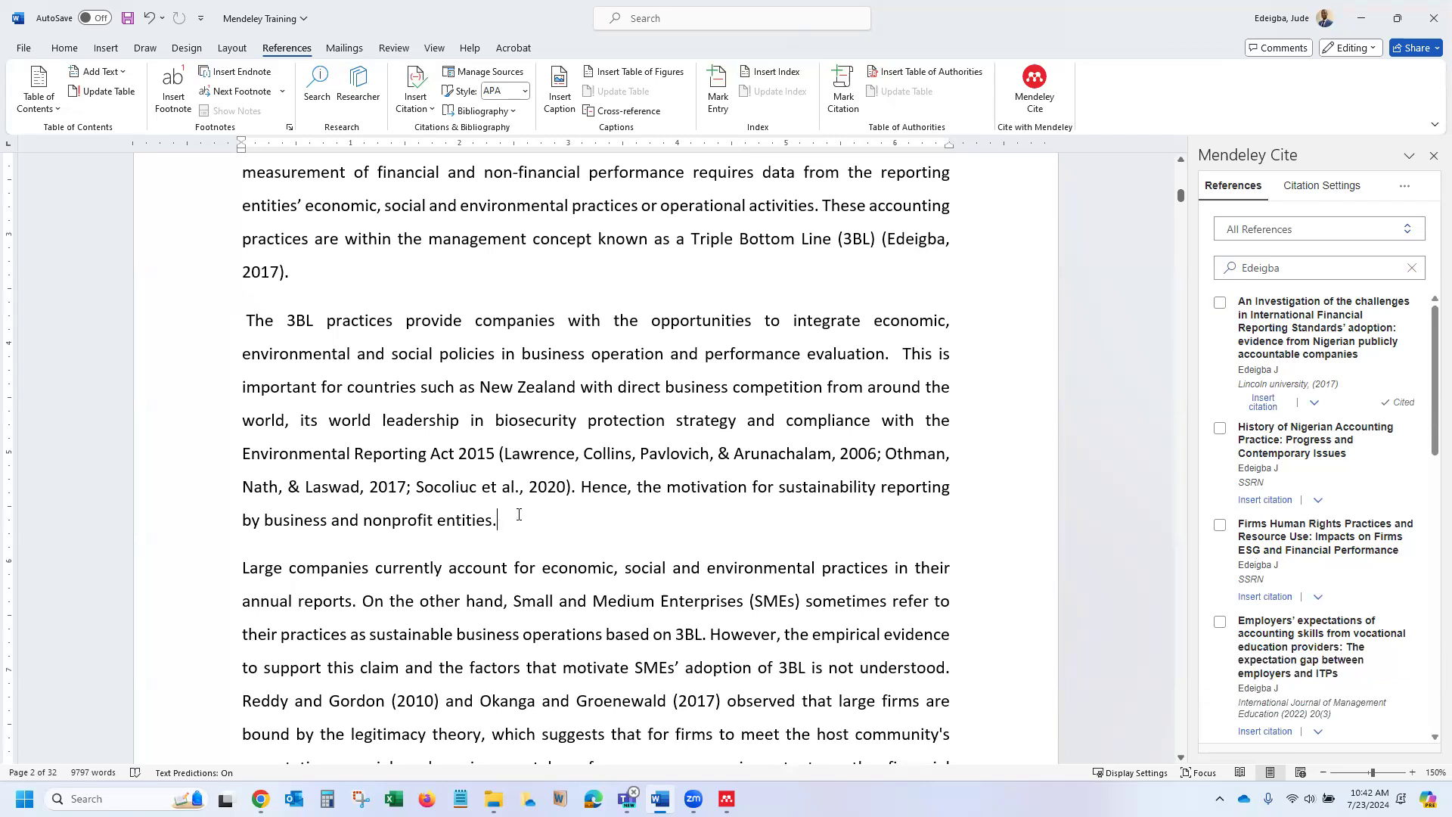
Edit the citation after "(3BL)" to add the 2022 reference "Why is corporate virtue in the eye of the beholder?", and save the changes.
left_click(275, 272)
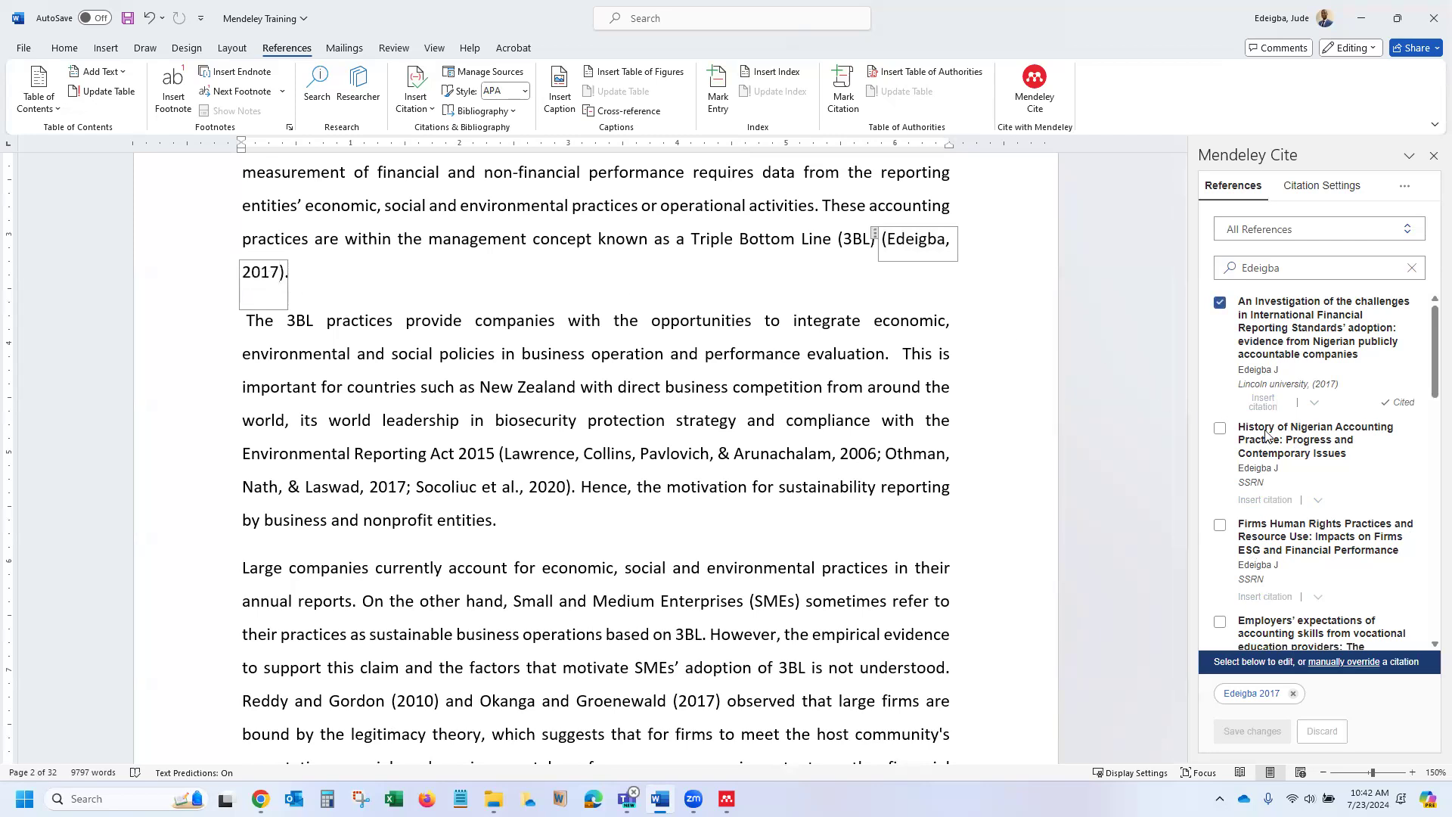
left_click(1411, 268)
left_click(1411, 268)
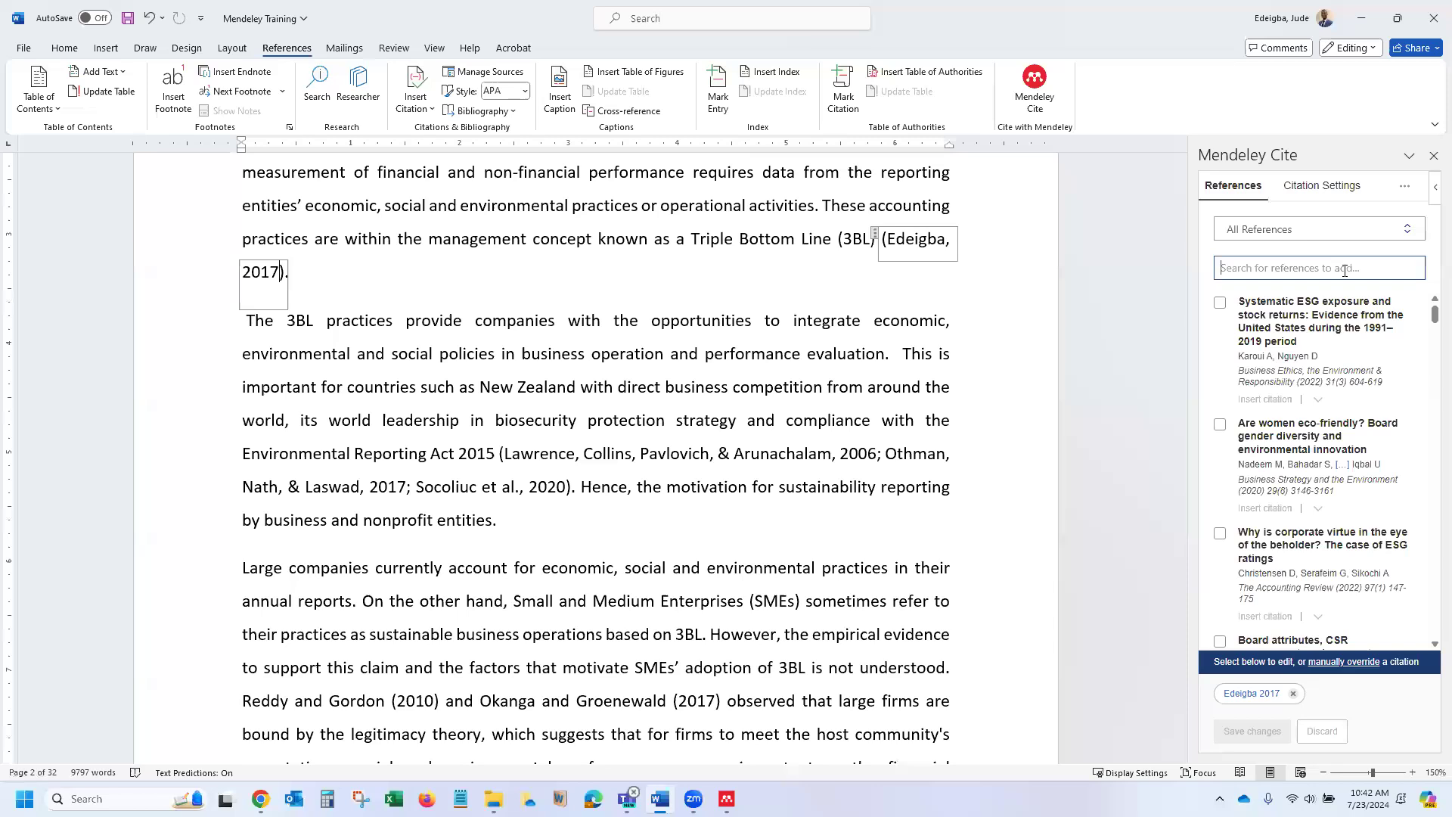
left_click(1345, 270)
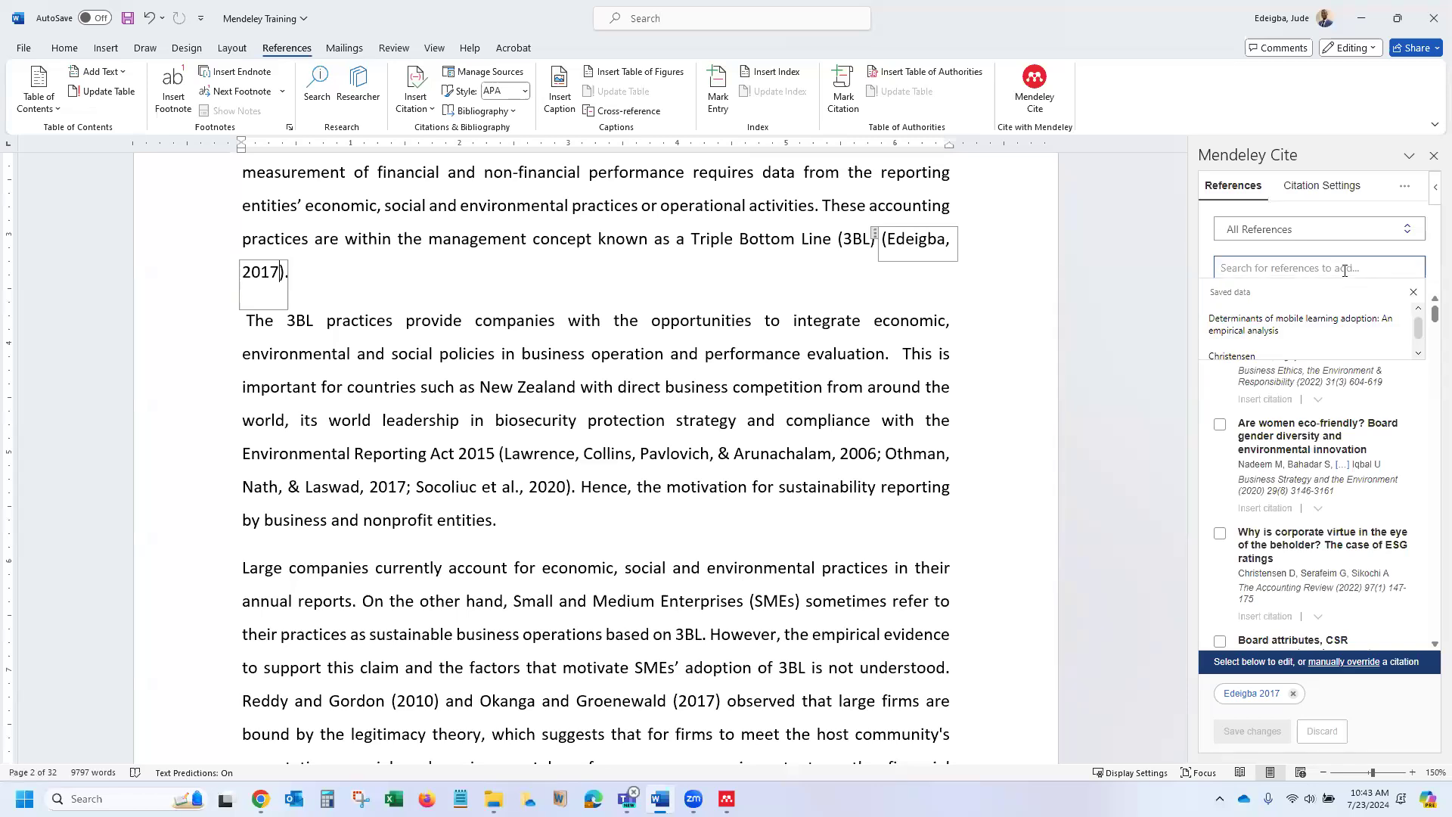
type("Christen")
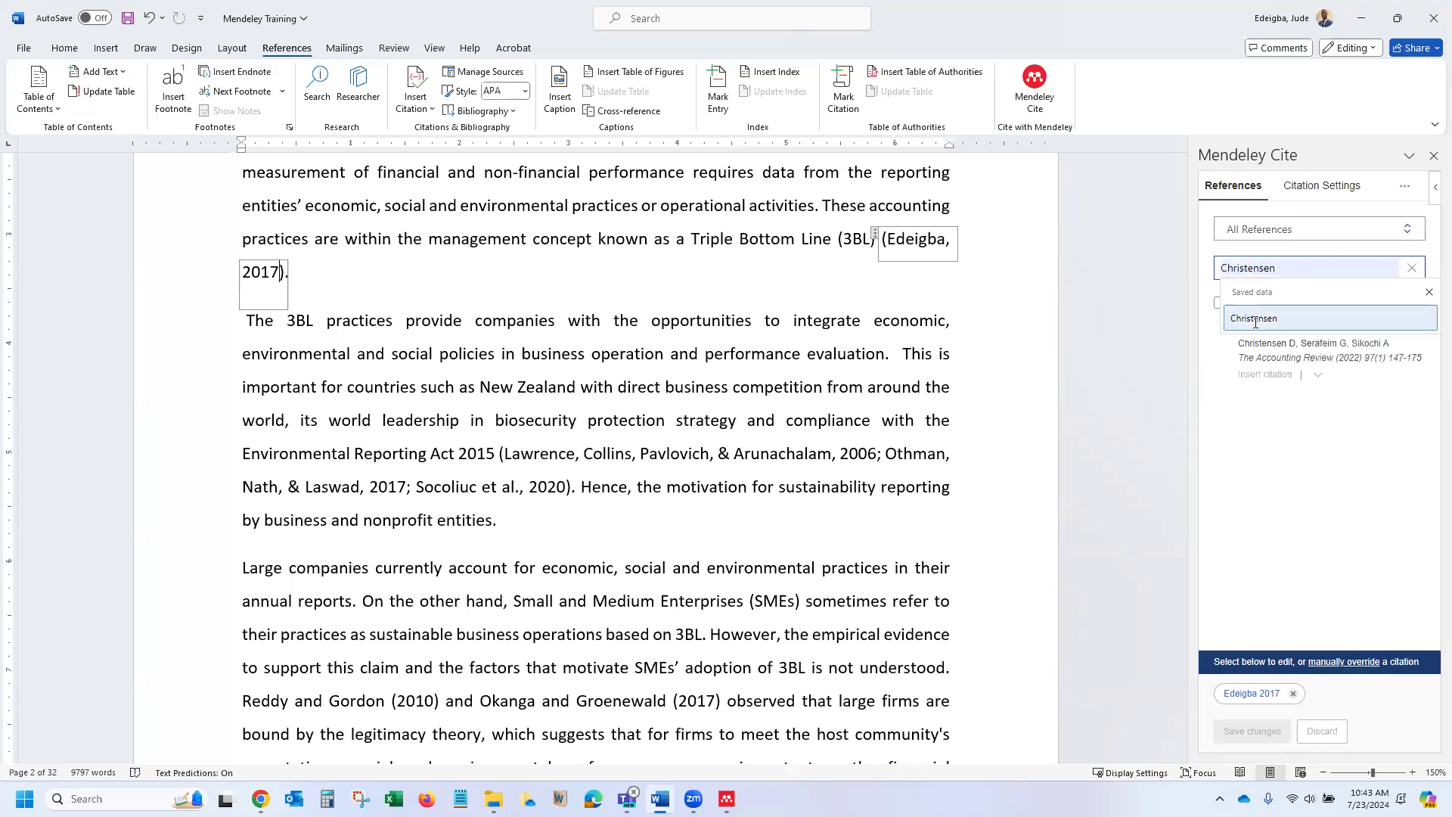
left_click(1278, 316)
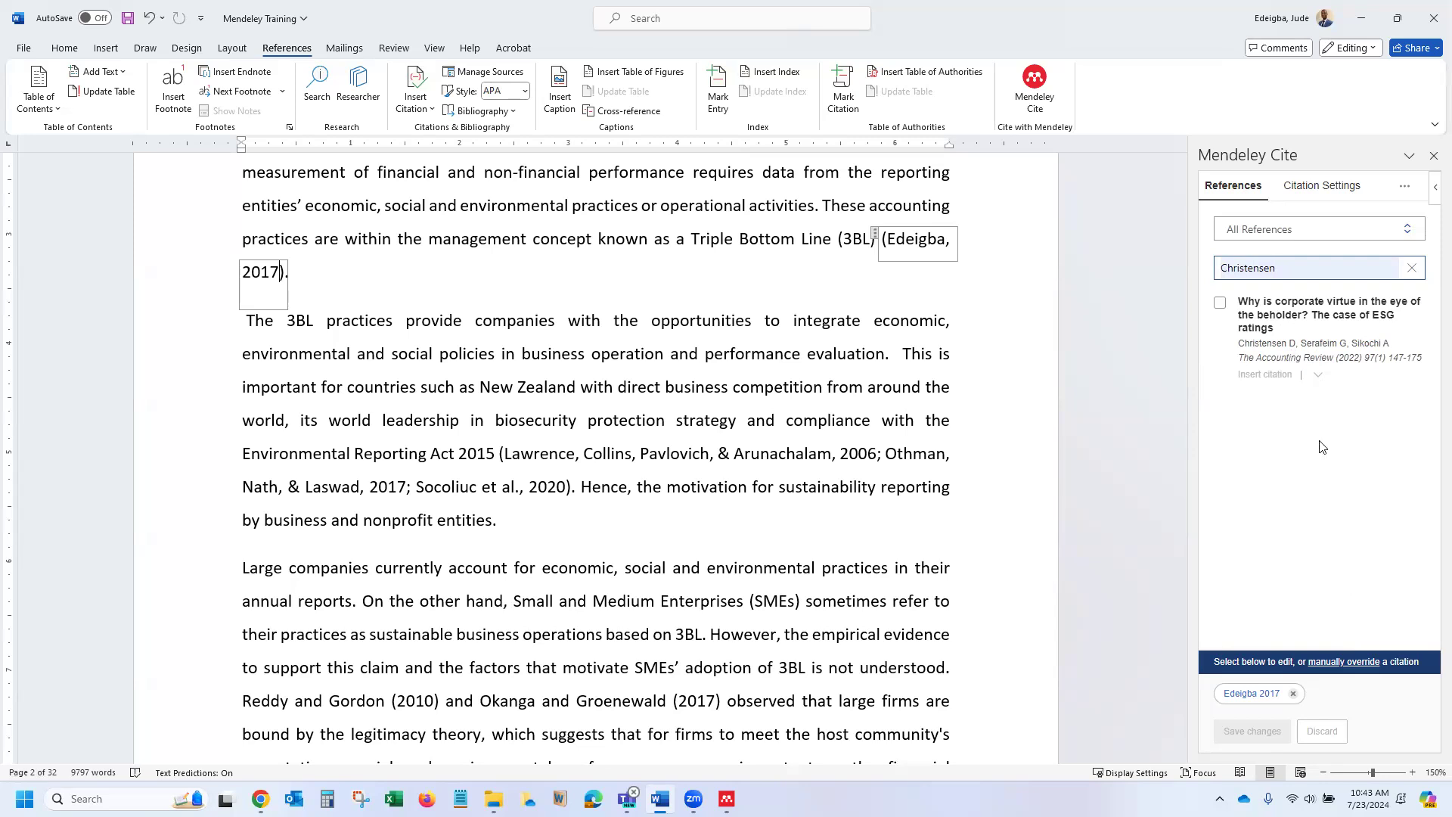
left_click(1221, 304)
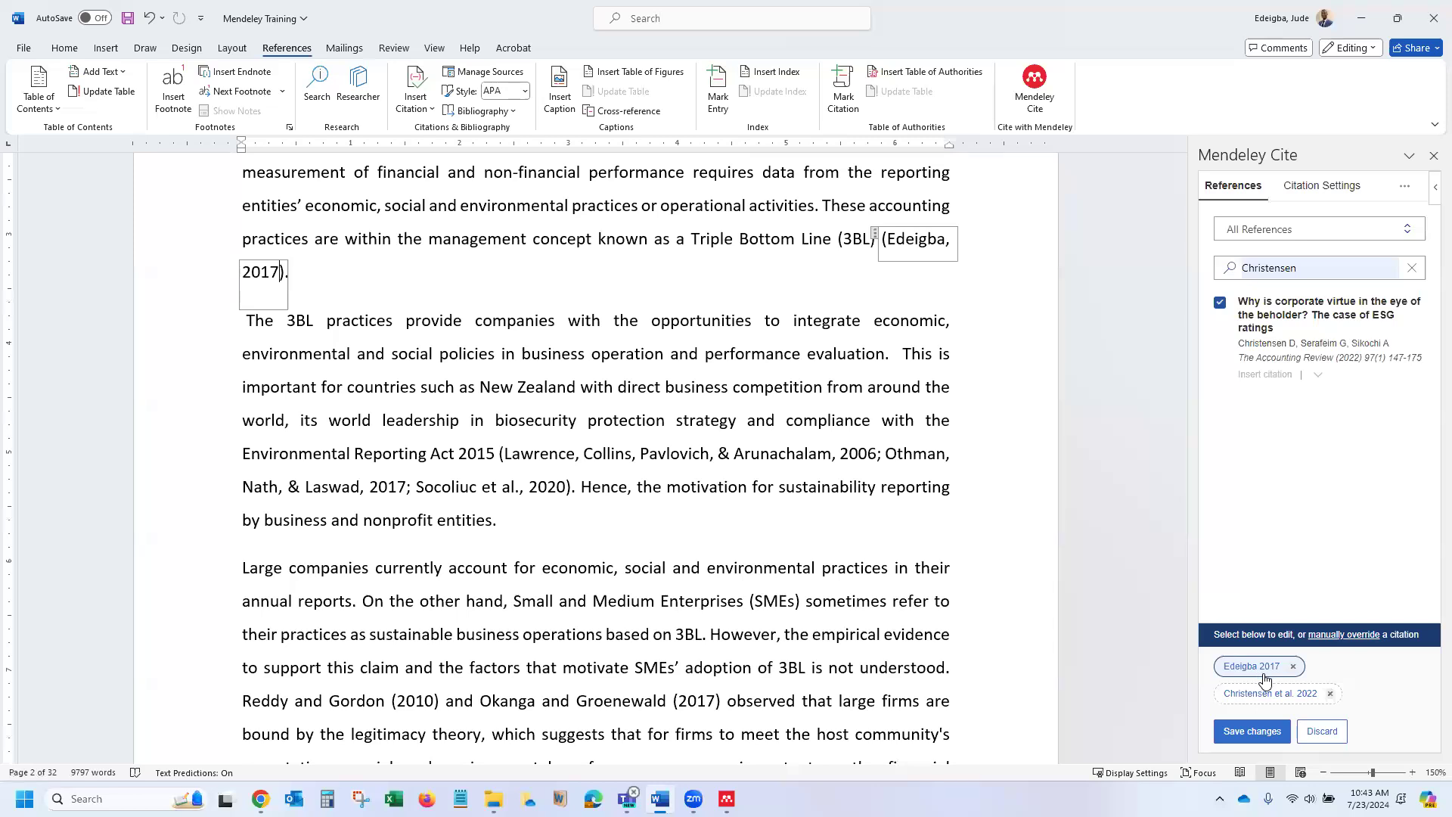
left_click(1253, 732)
left_click(620, 354)
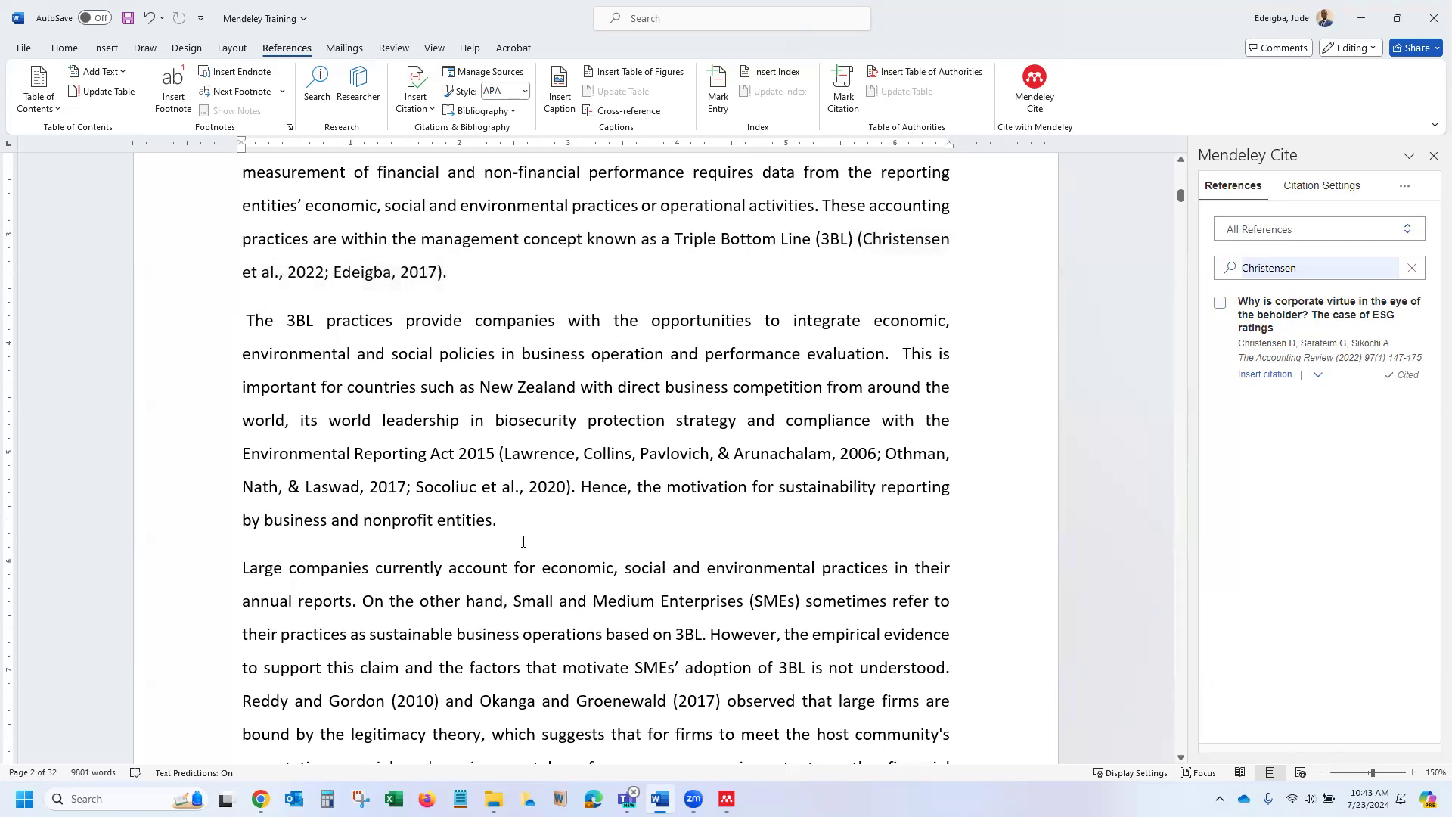
left_click(439, 274)
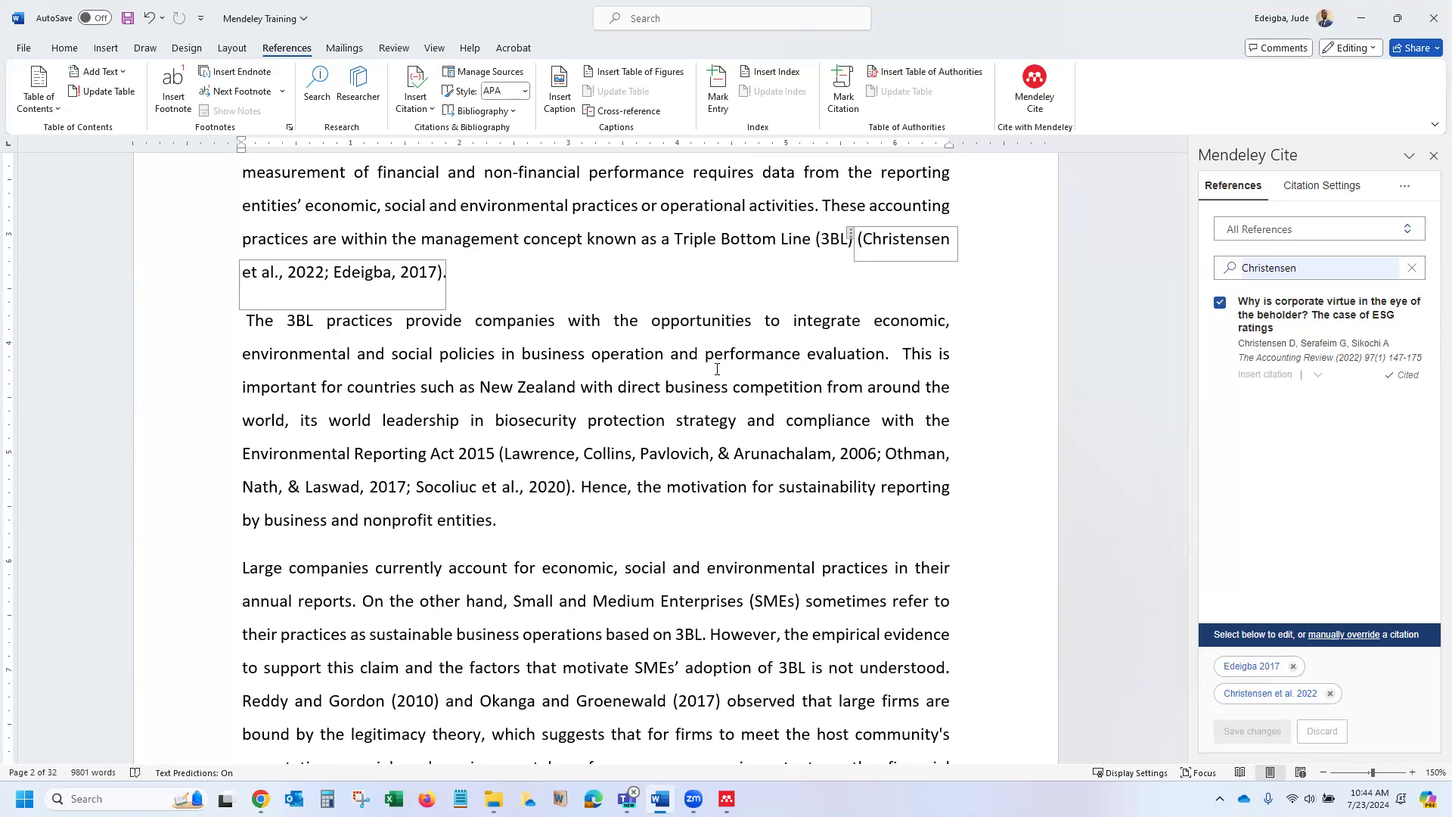
left_click(810, 525)
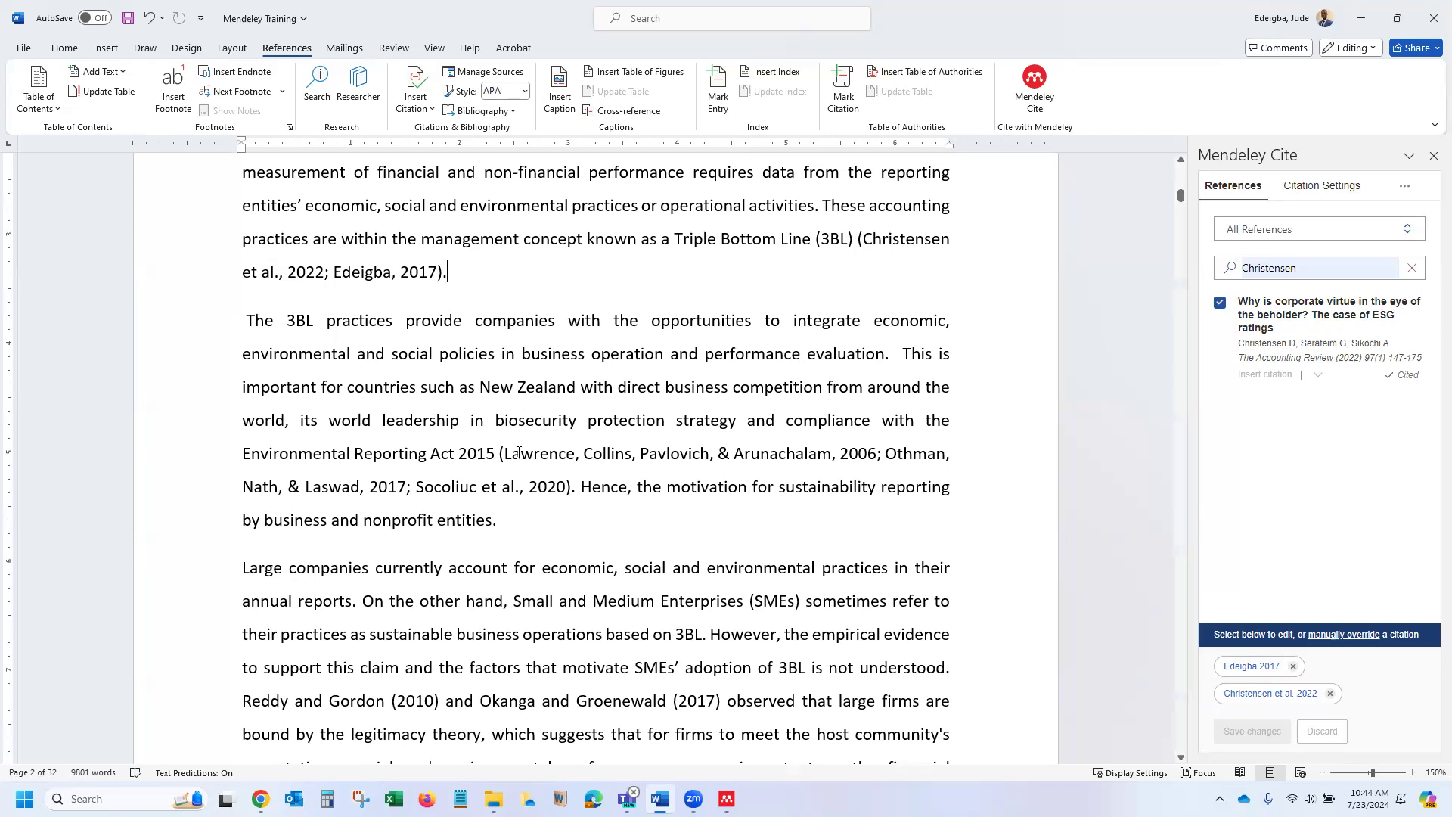
left_click(381, 276)
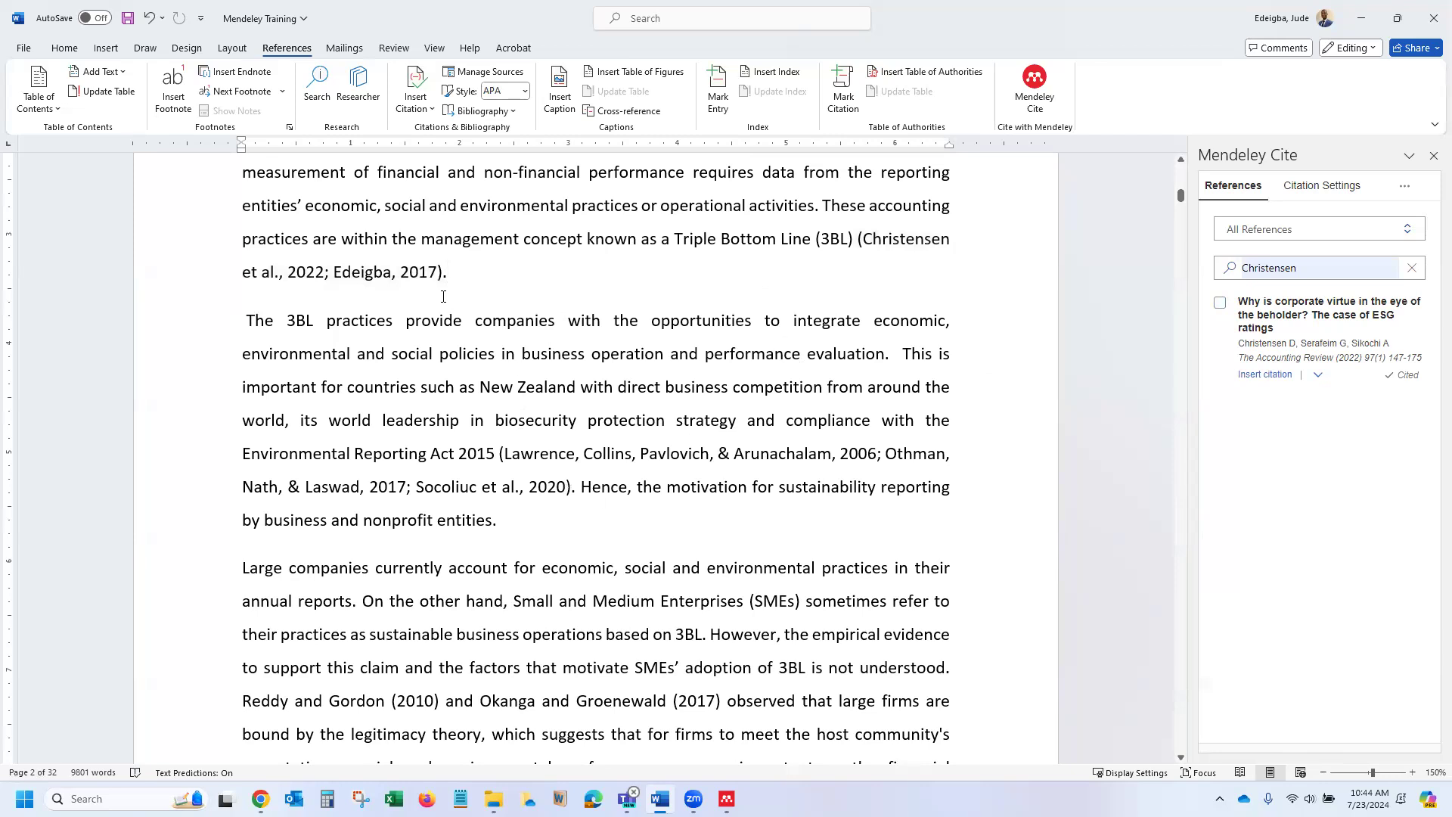
Insert two blank paragraphs between the paragraph ending "environmental and social measures." and the one beginning "From extant studies".
scroll(639, 400, "down", 1)
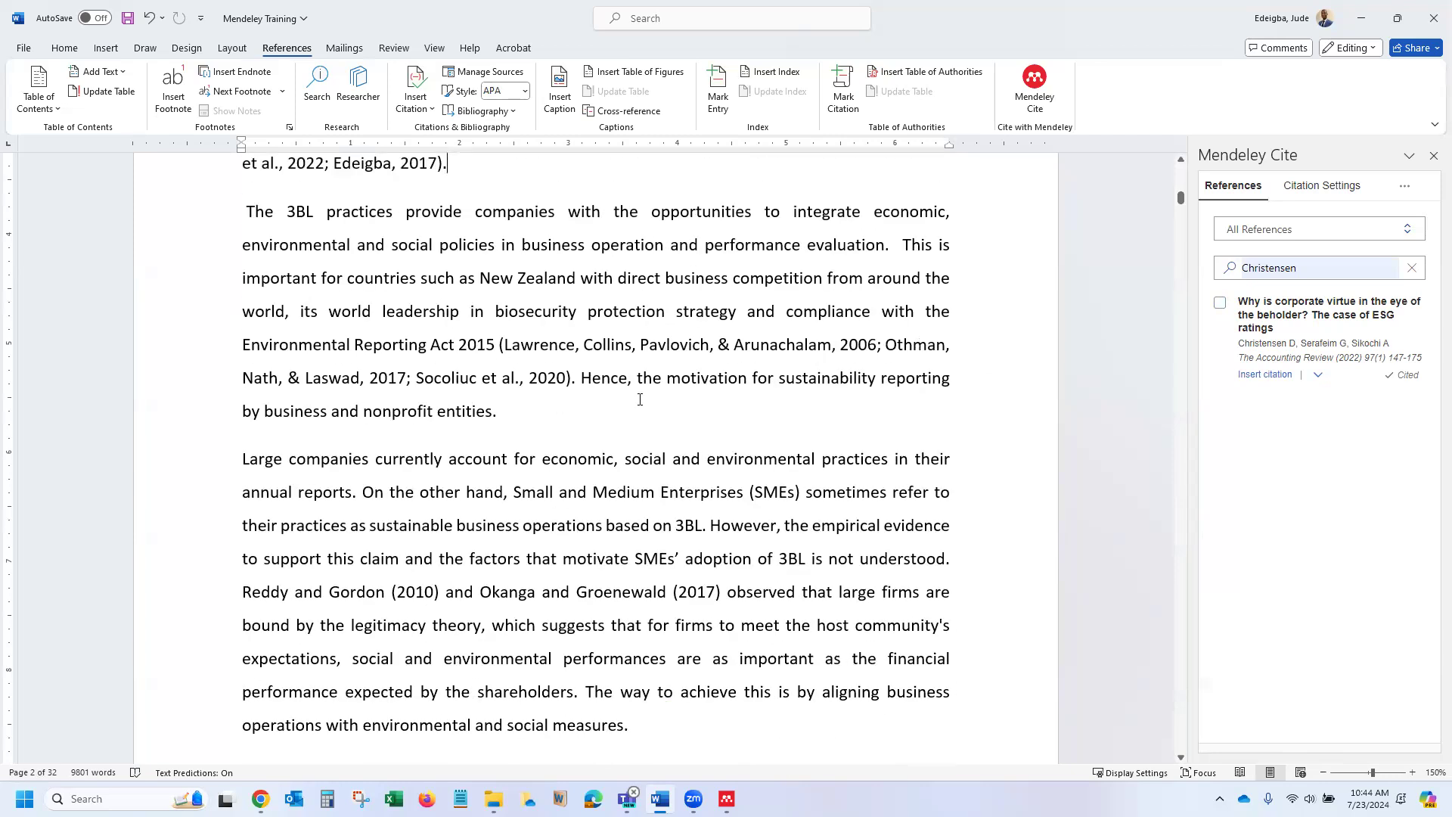
scroll(719, 529, "down", 2)
left_click(704, 471)
key("Return")
key("Return")
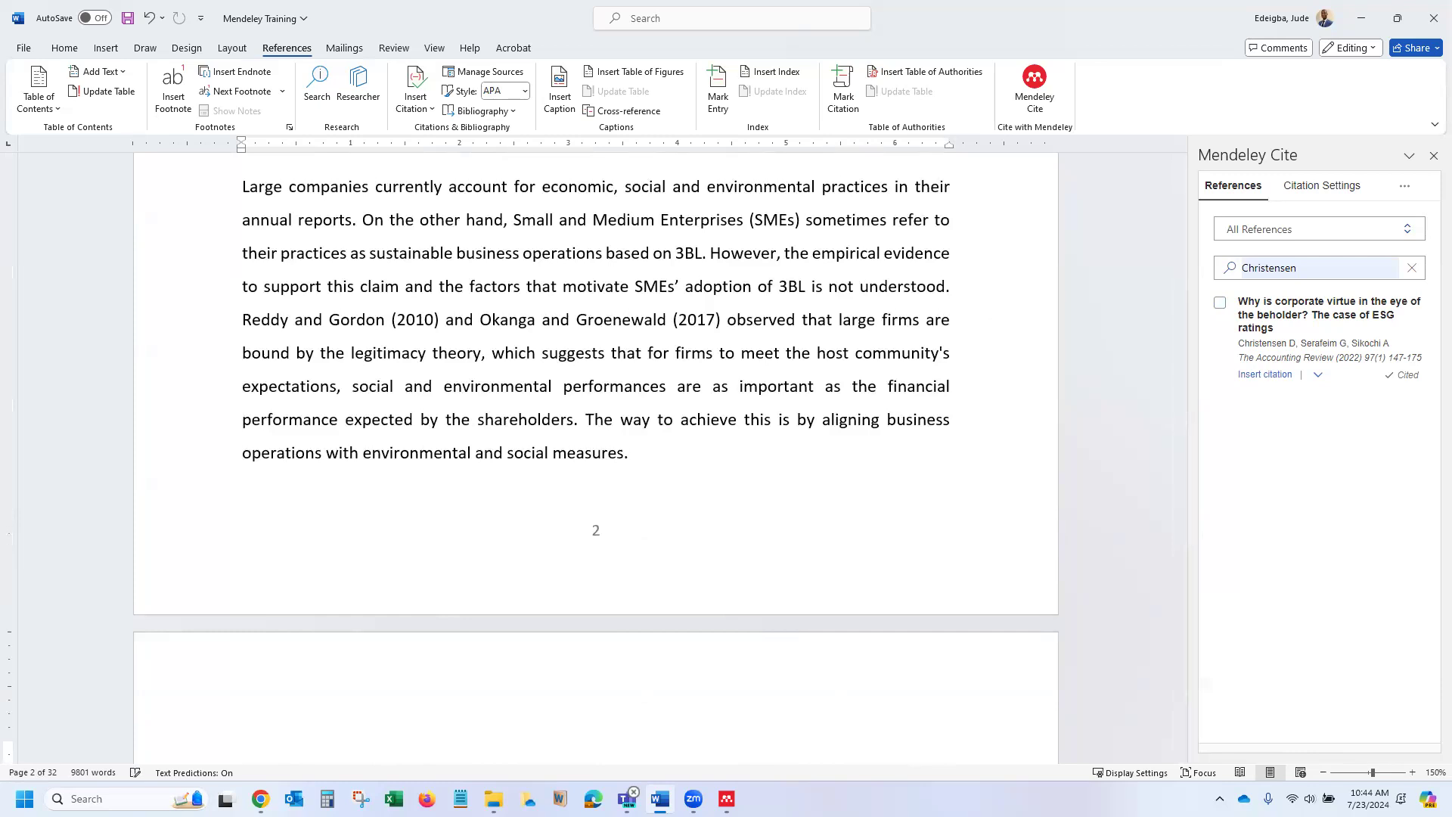
scroll(640, 467, "down", 1)
scroll(361, 360, "down", 3)
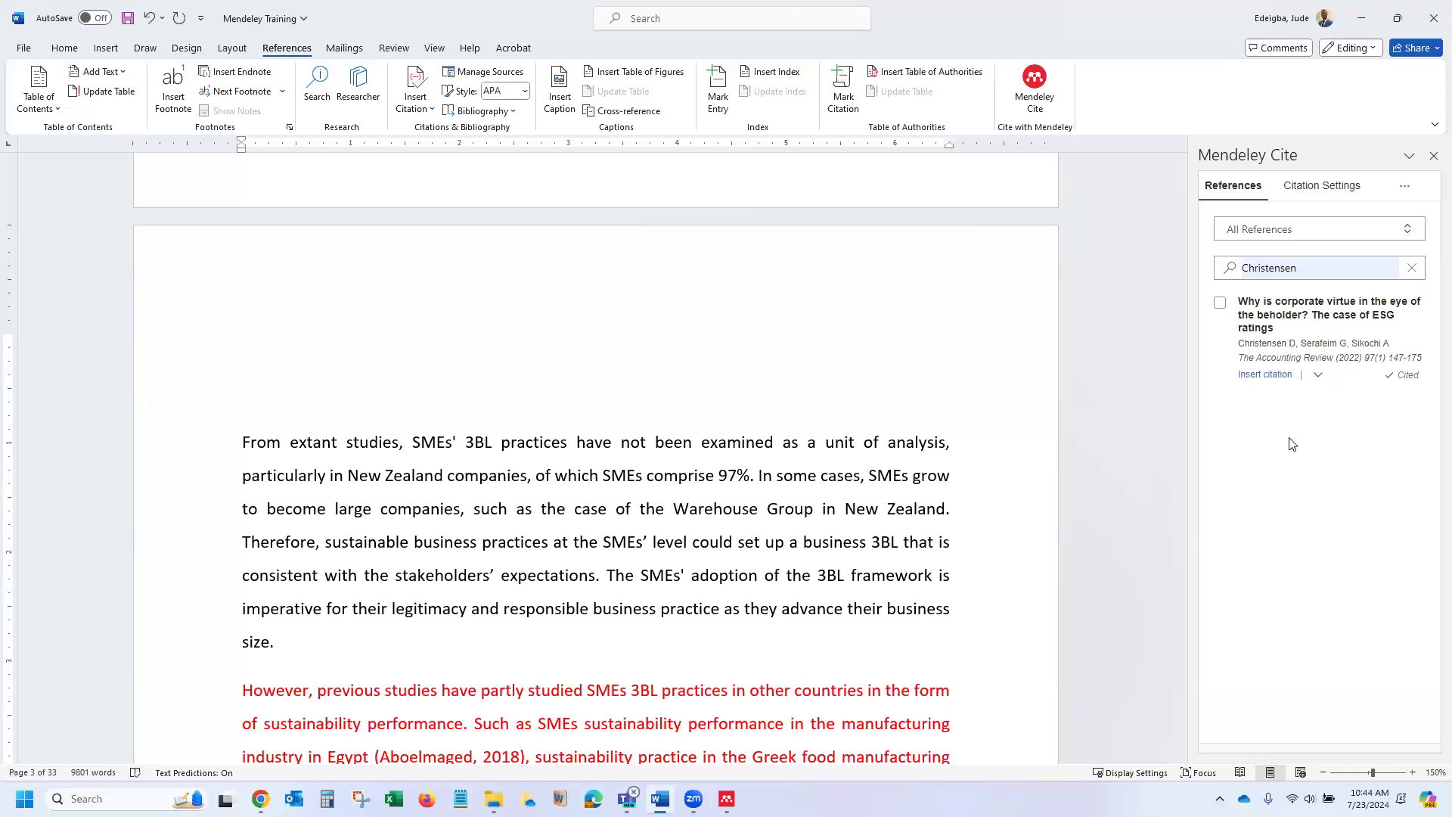
Clear the reference search and review Mendeley Cite's citation settings, additional options and full reference list.
left_click(1414, 268)
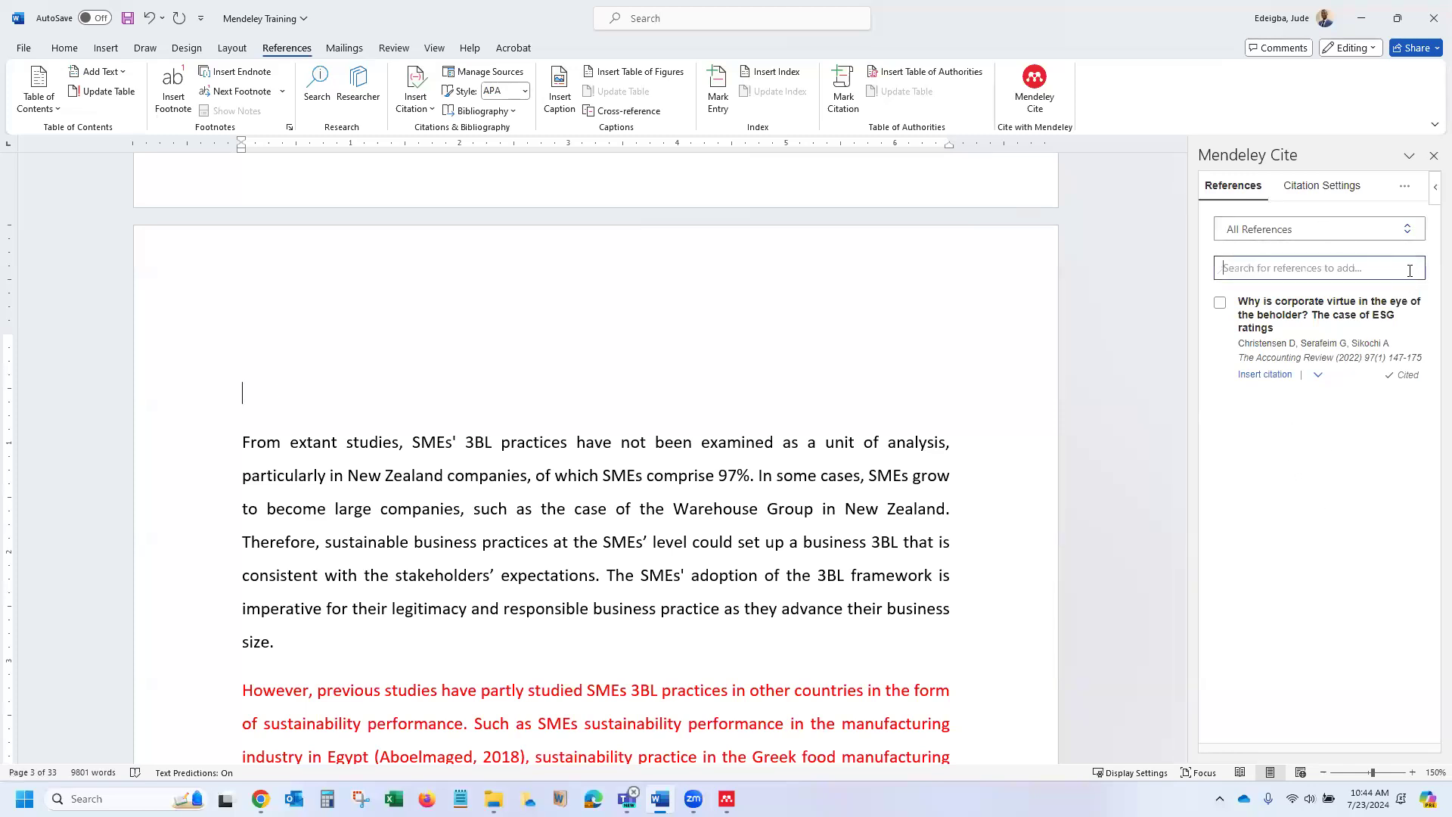
left_click(1337, 193)
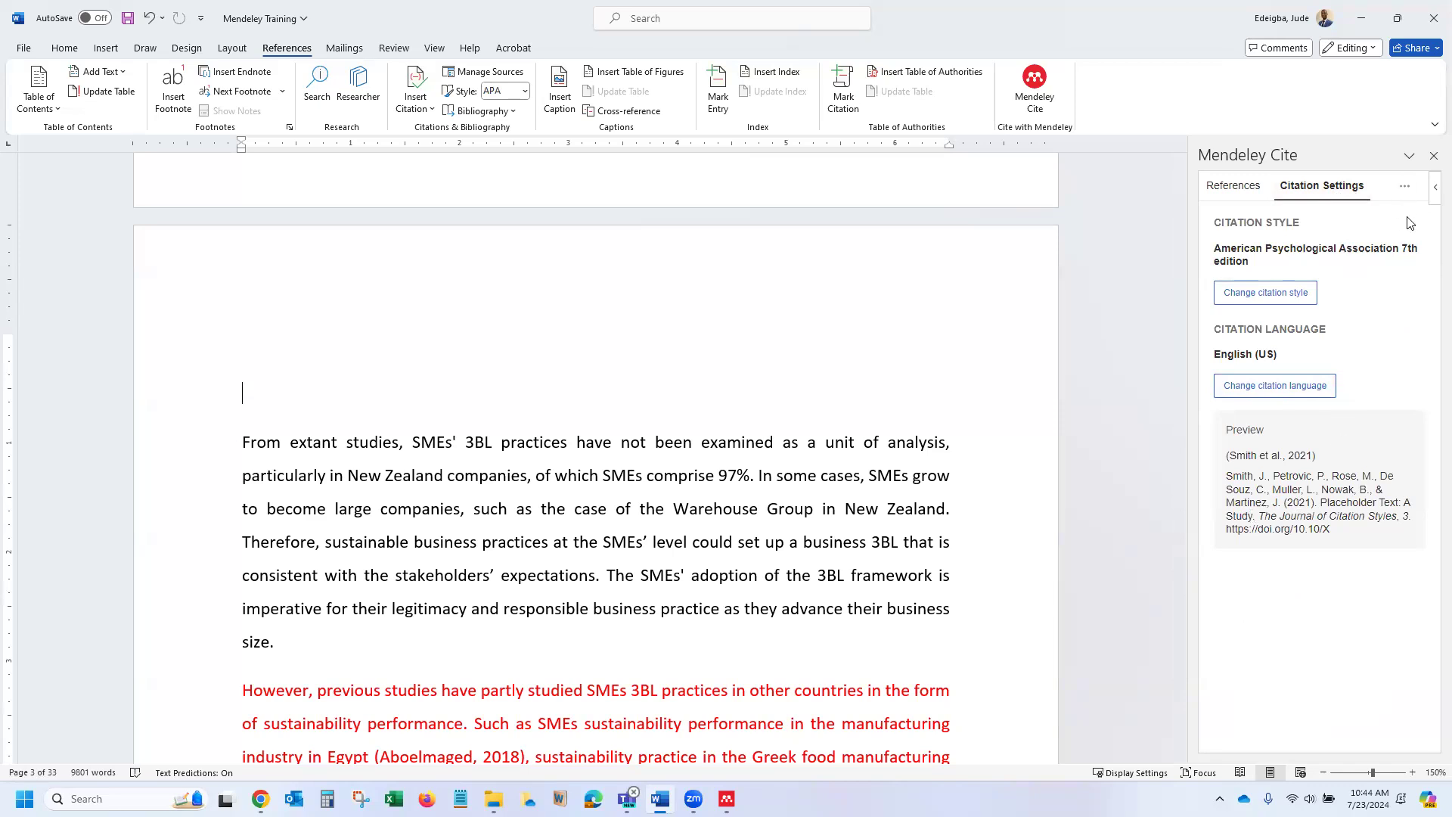
left_click(1406, 189)
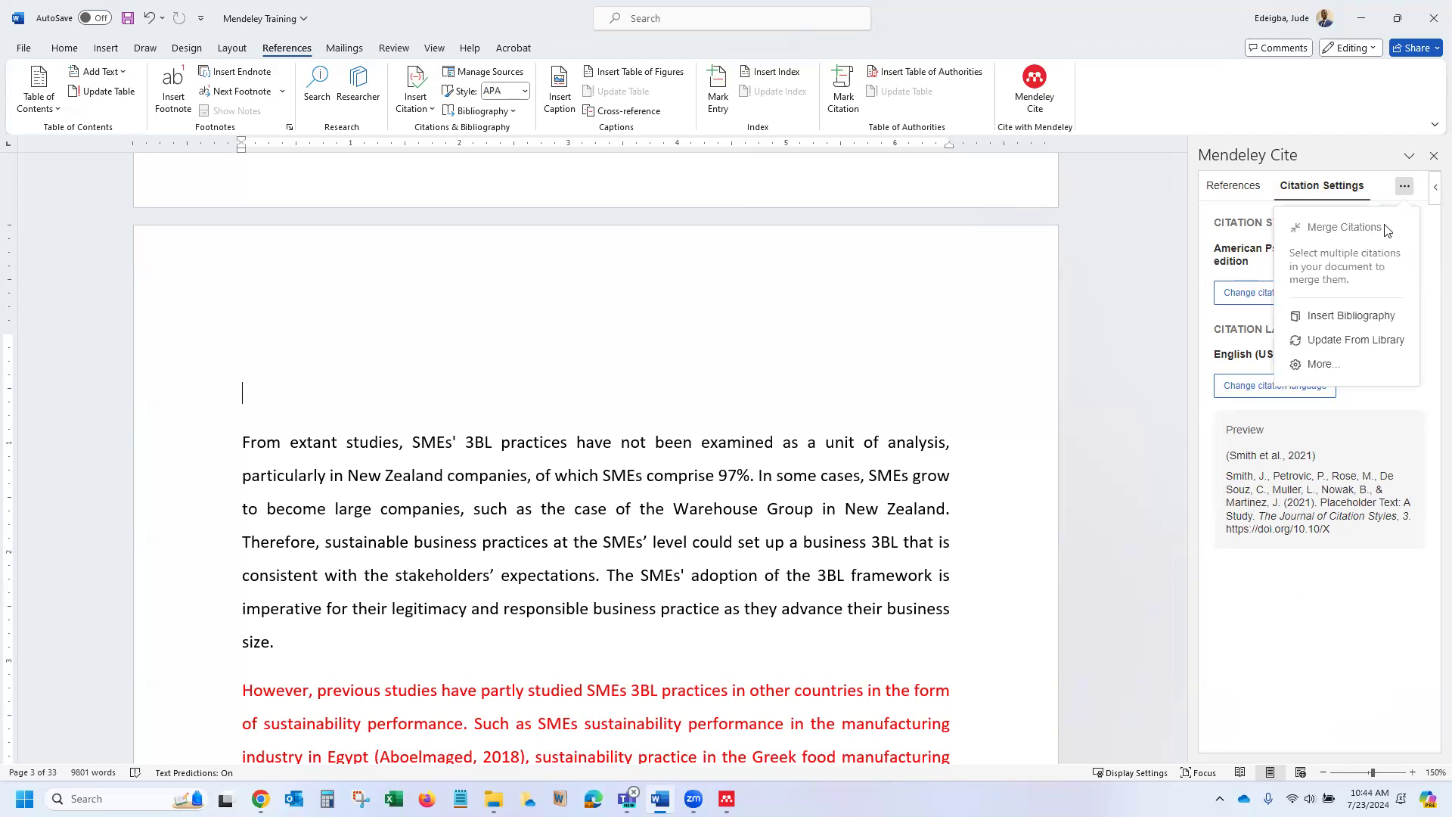
left_click(1405, 189)
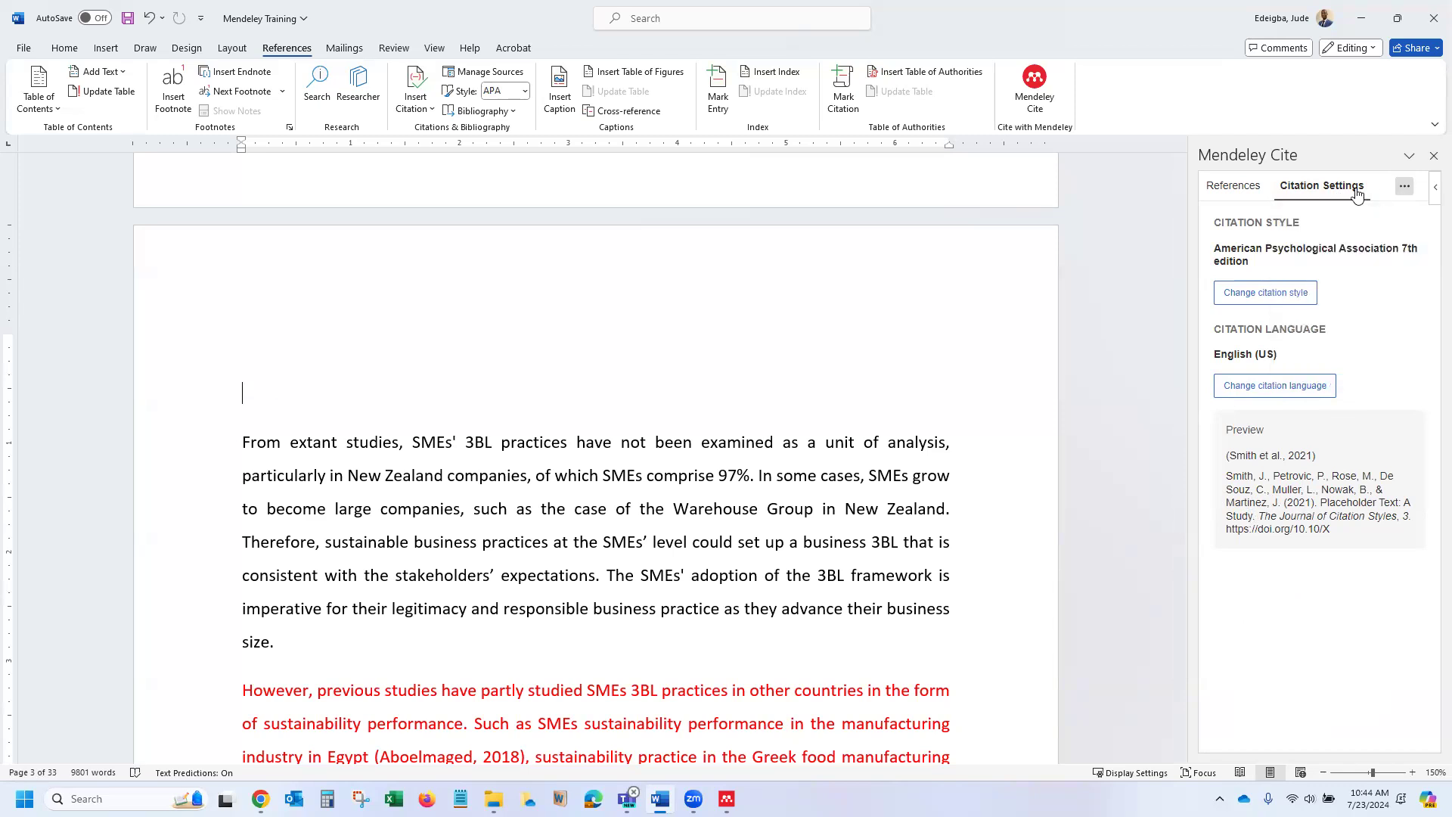
left_click(1241, 189)
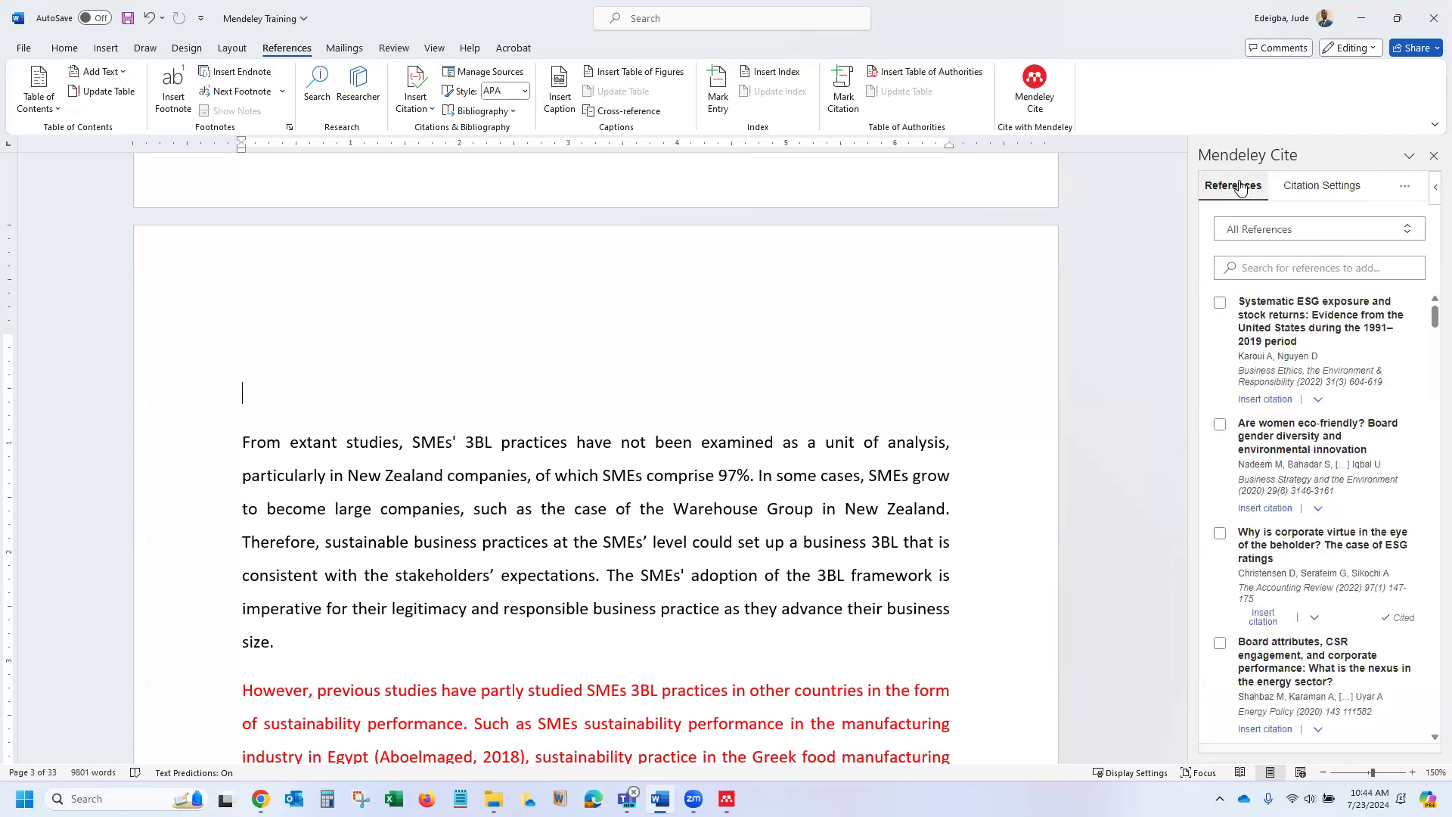
left_click(1322, 189)
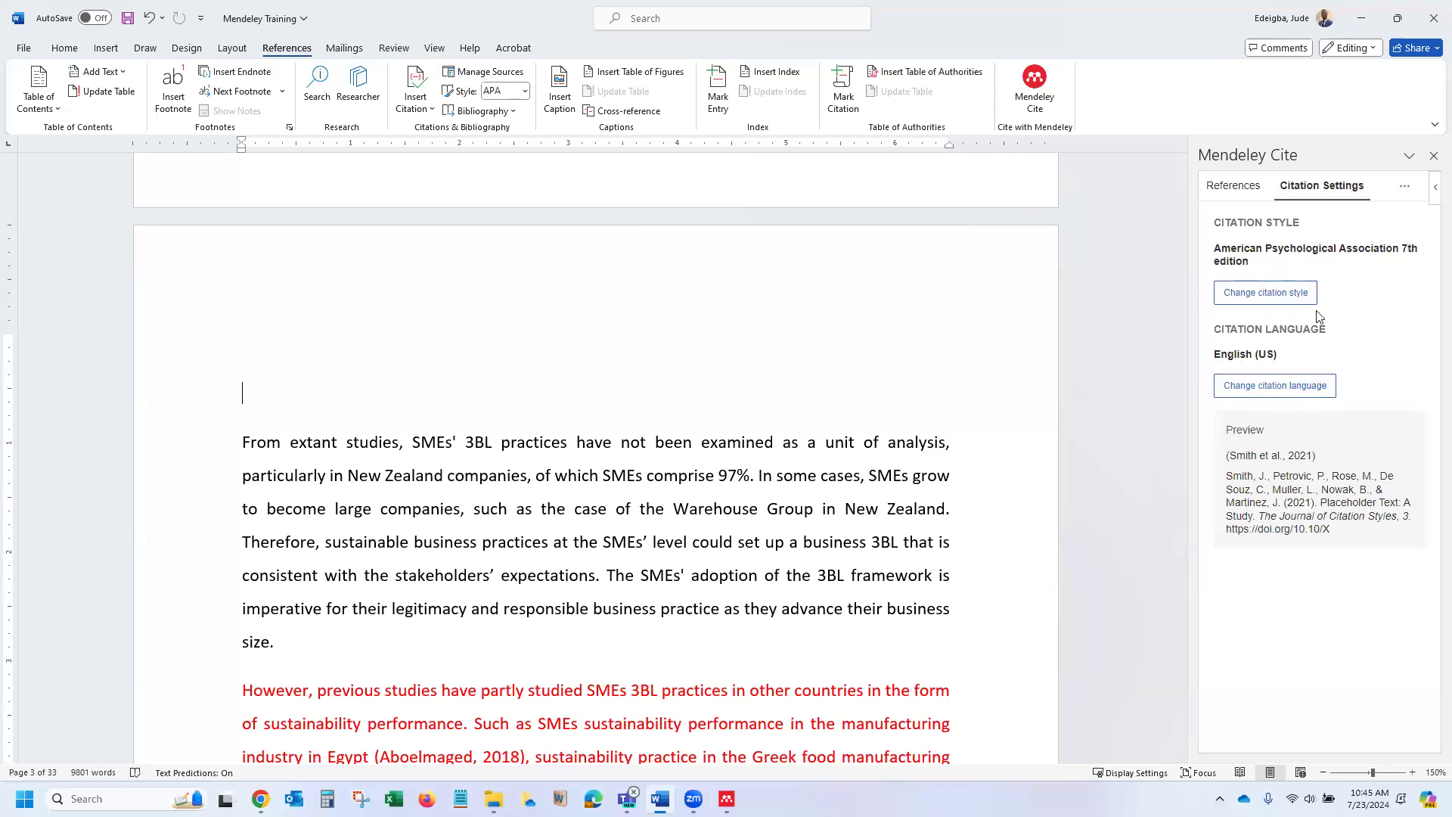
Insert the Mendeley bibliography on the blank line above the paragraph beginning "From extant studies".
left_click(254, 397)
left_click(1405, 189)
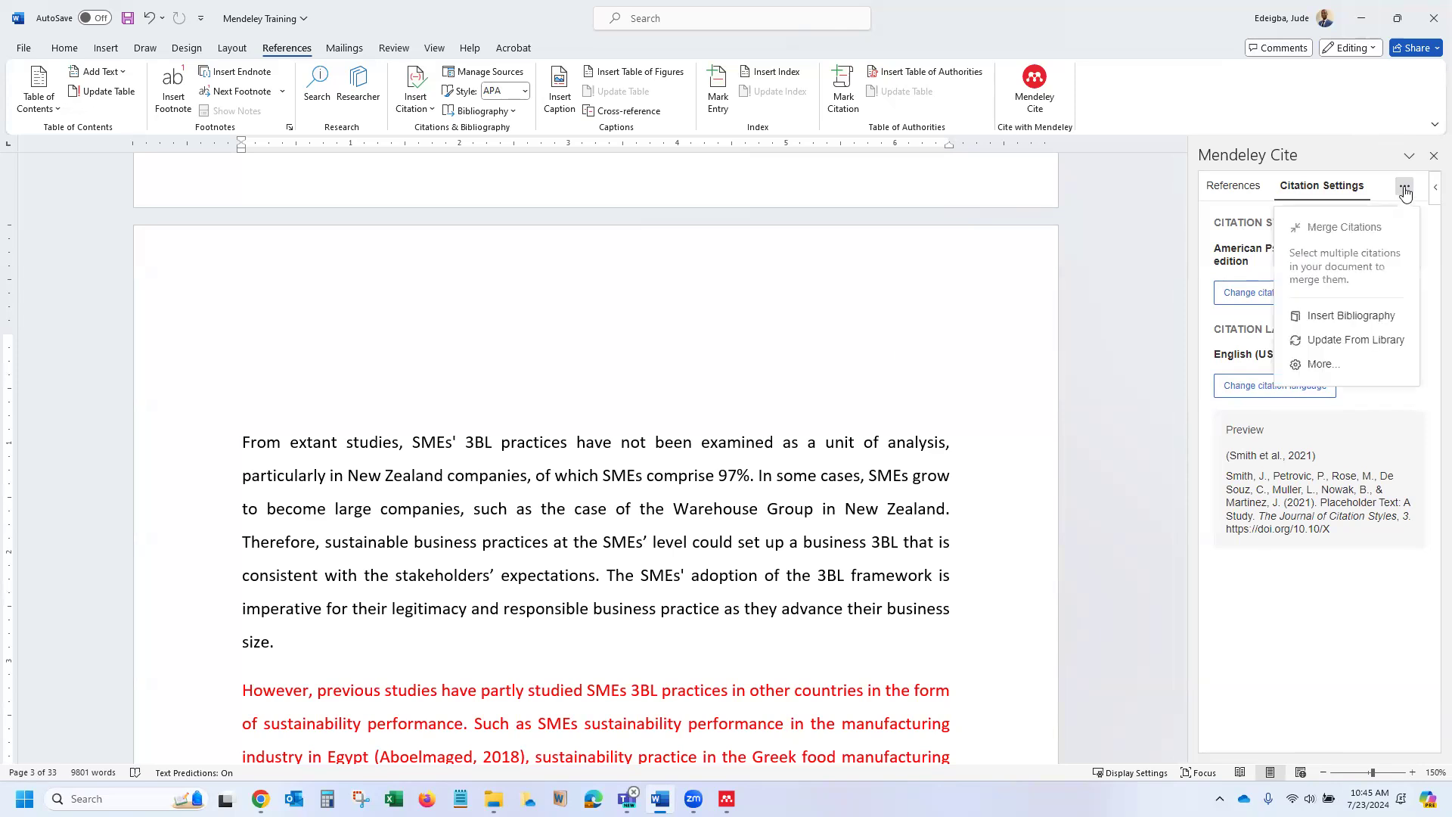
left_click(1353, 318)
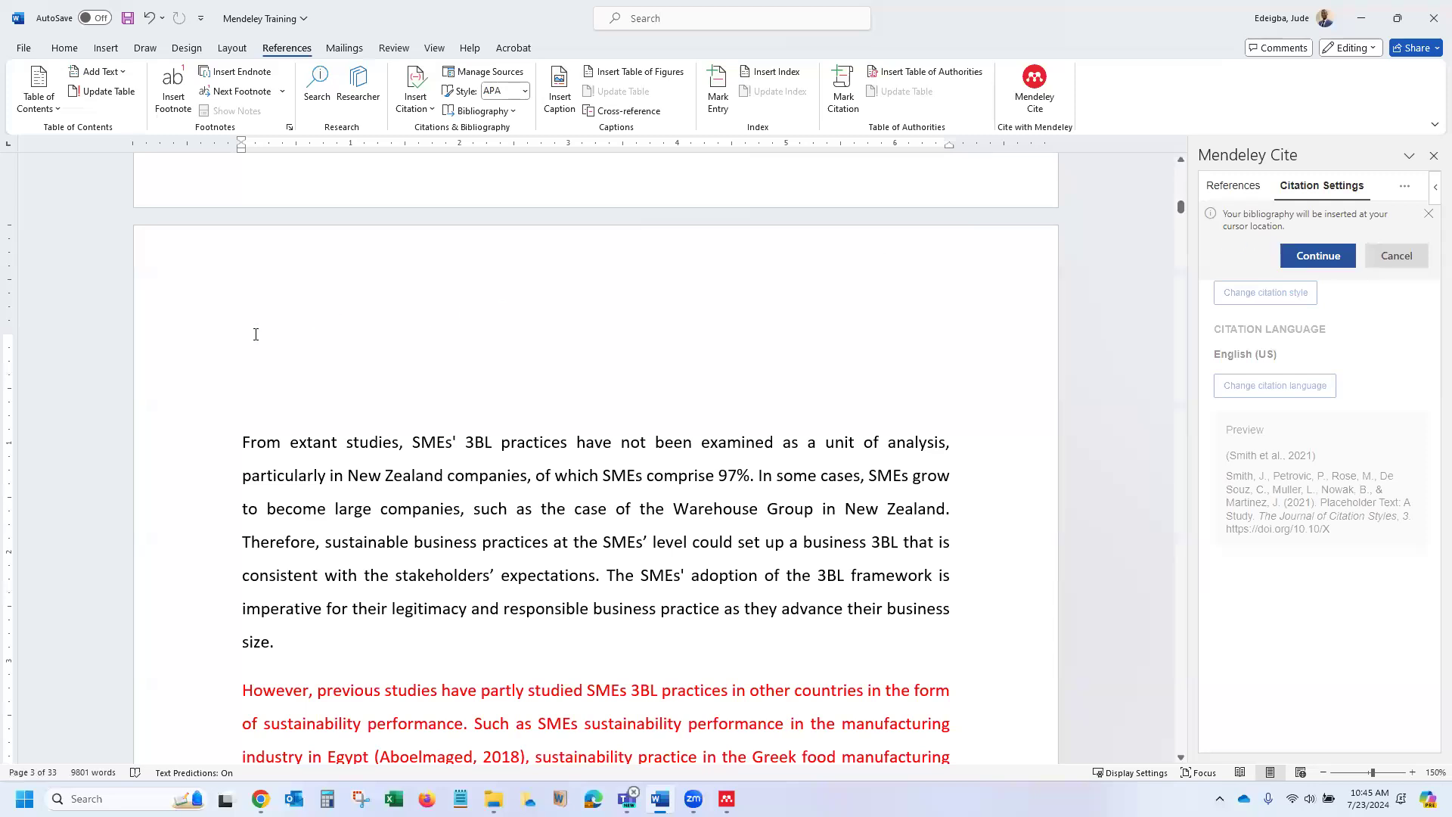
left_click(1314, 257)
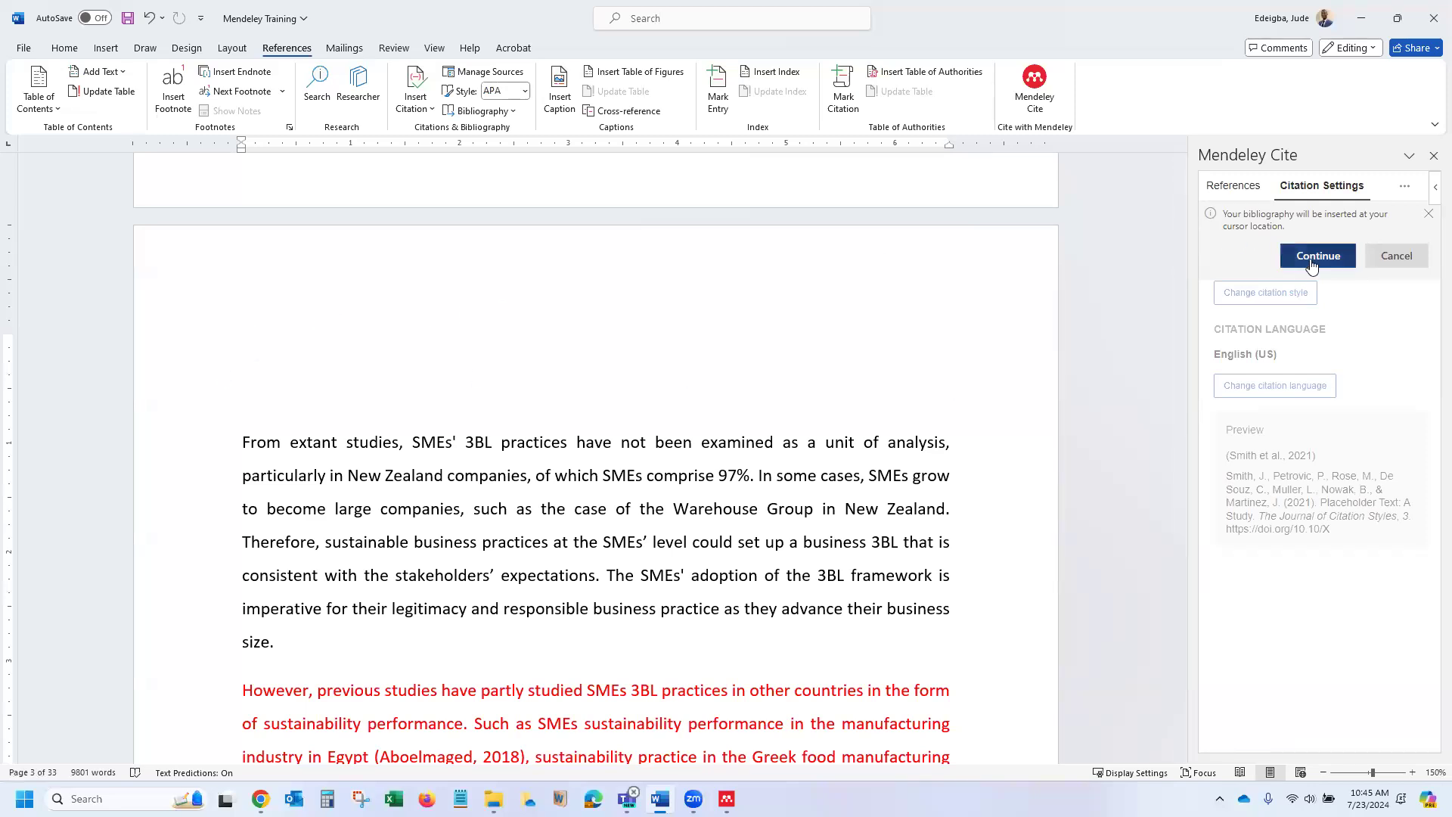
scroll(582, 484, "up", 3)
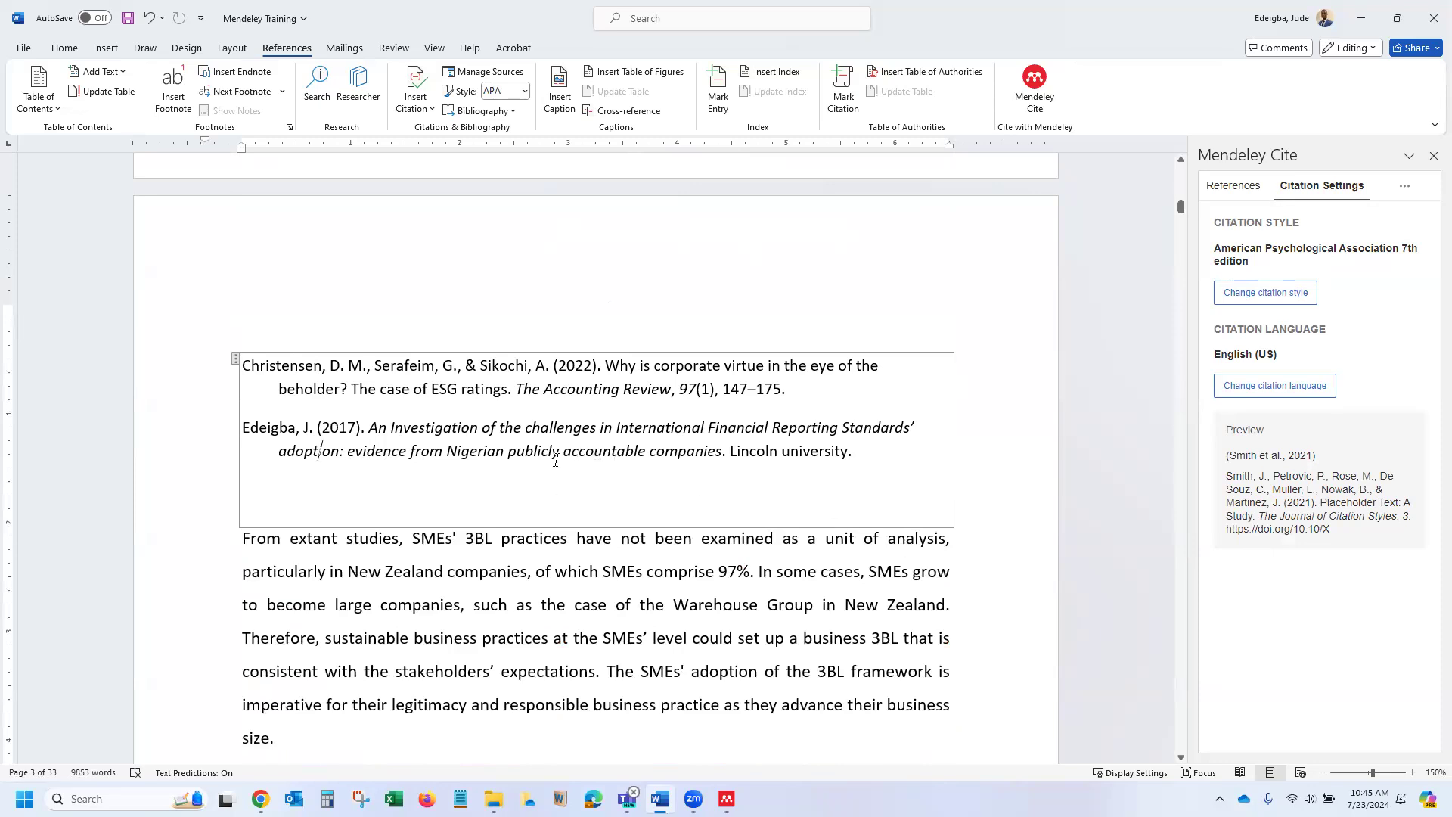
Review the list of available citation styles and return to the citation settings, keeping American Psychological Association 7th edition.
left_click(1271, 295)
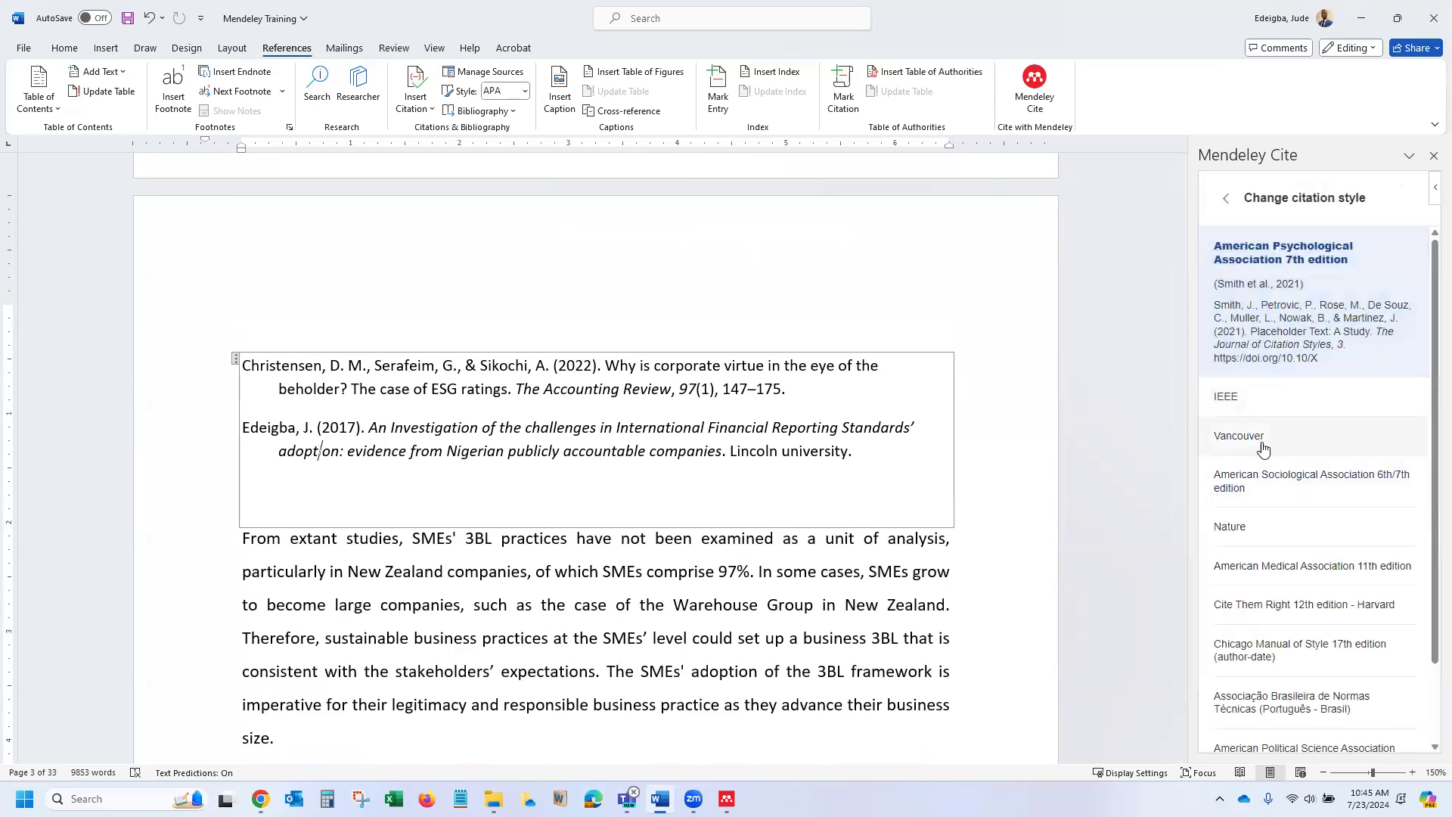
scroll(1278, 651, "down", 2)
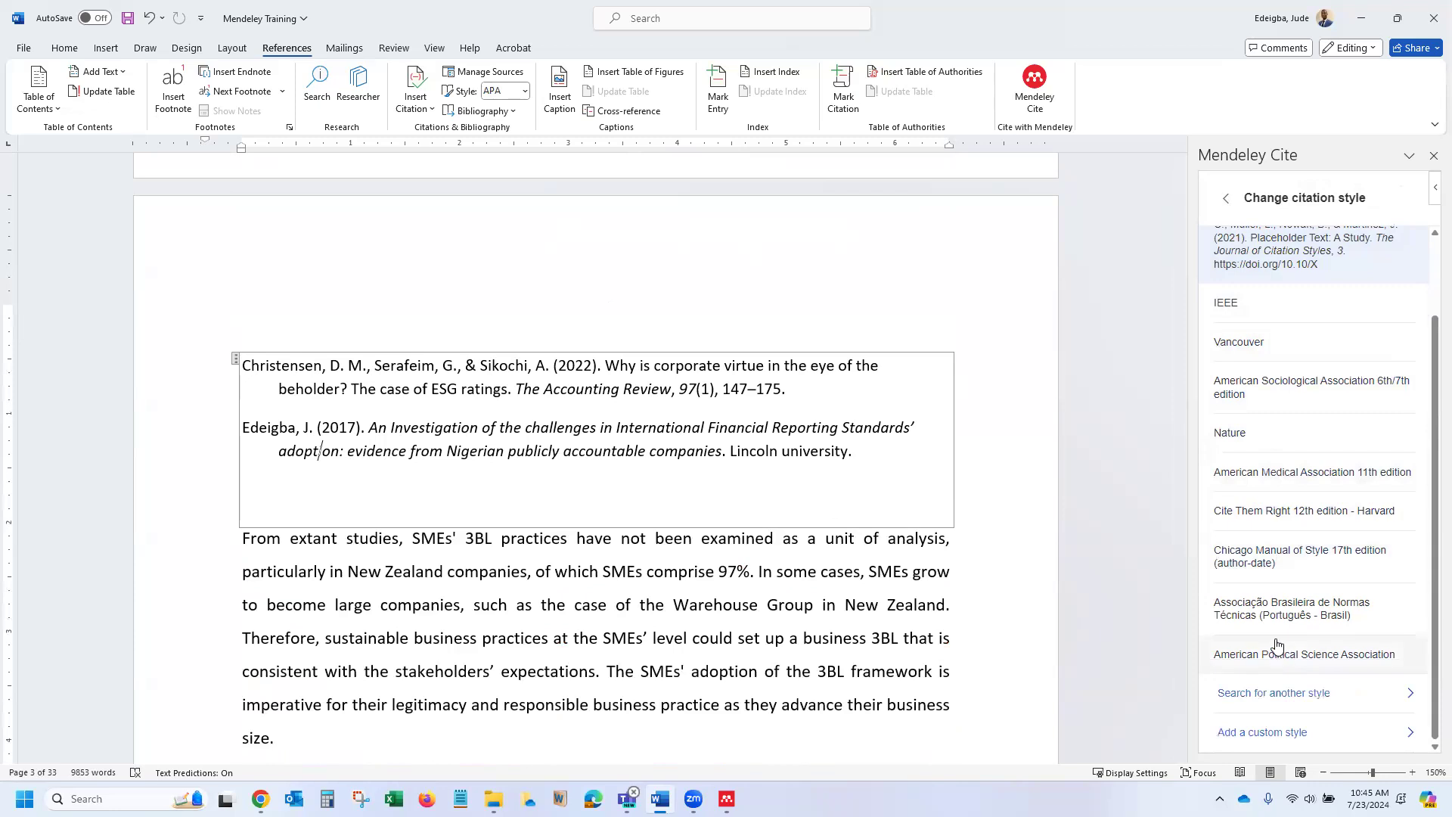
scroll(1286, 454, "up", 2)
left_click(1221, 201)
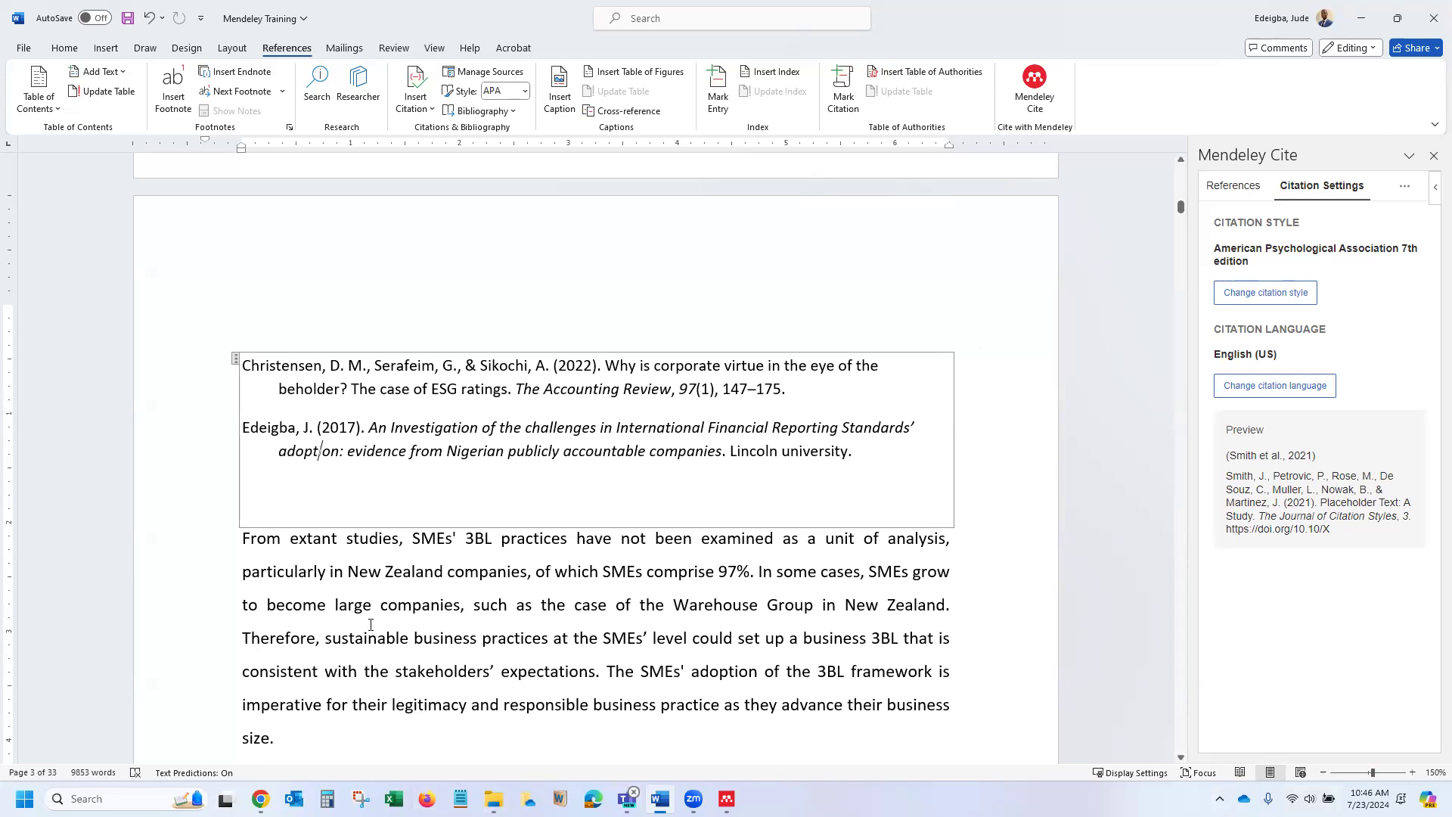
Switch to Chrome, search the web for "scholar" and open Google Scholar.
left_click(261, 796)
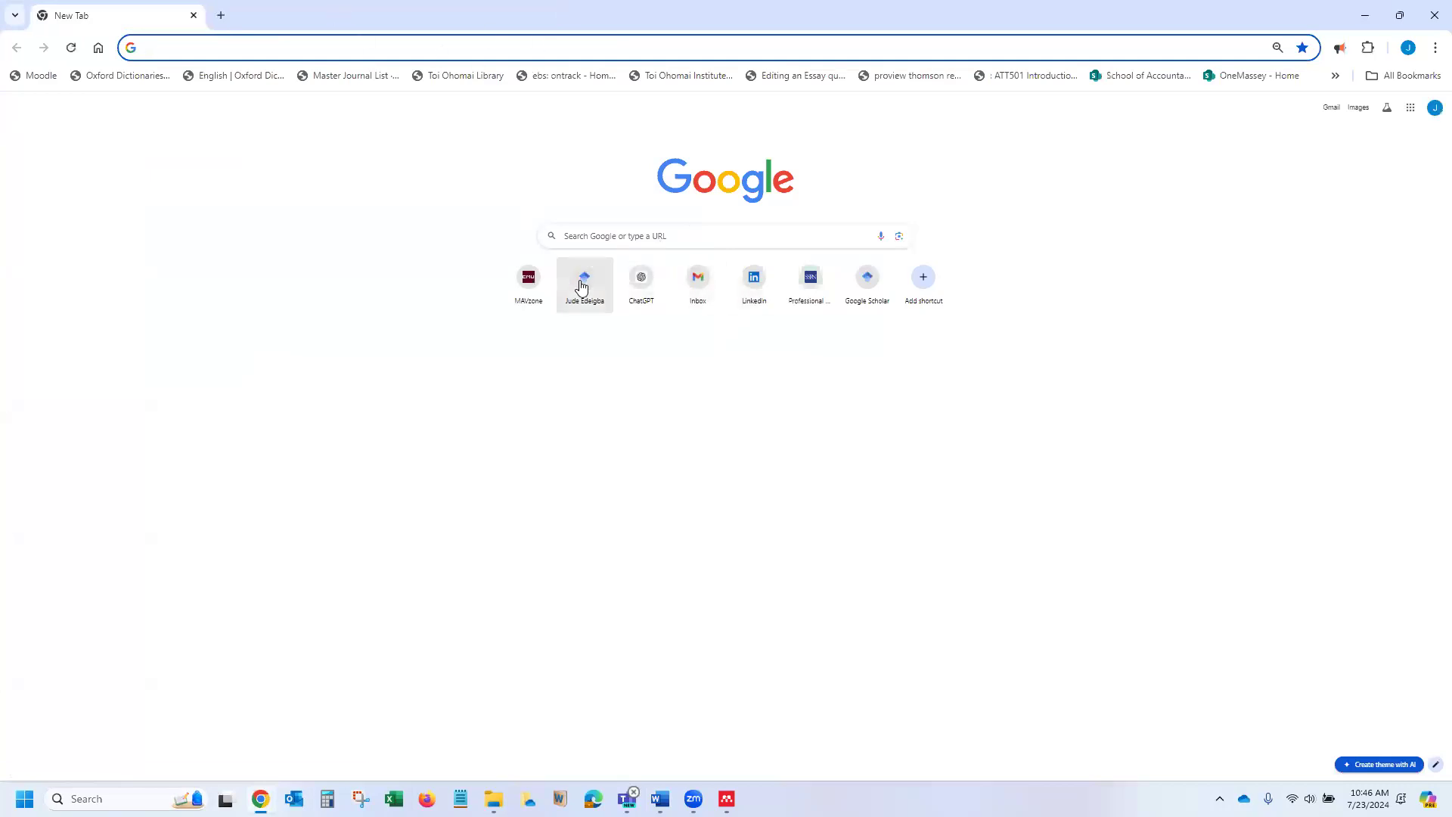
left_click(234, 45)
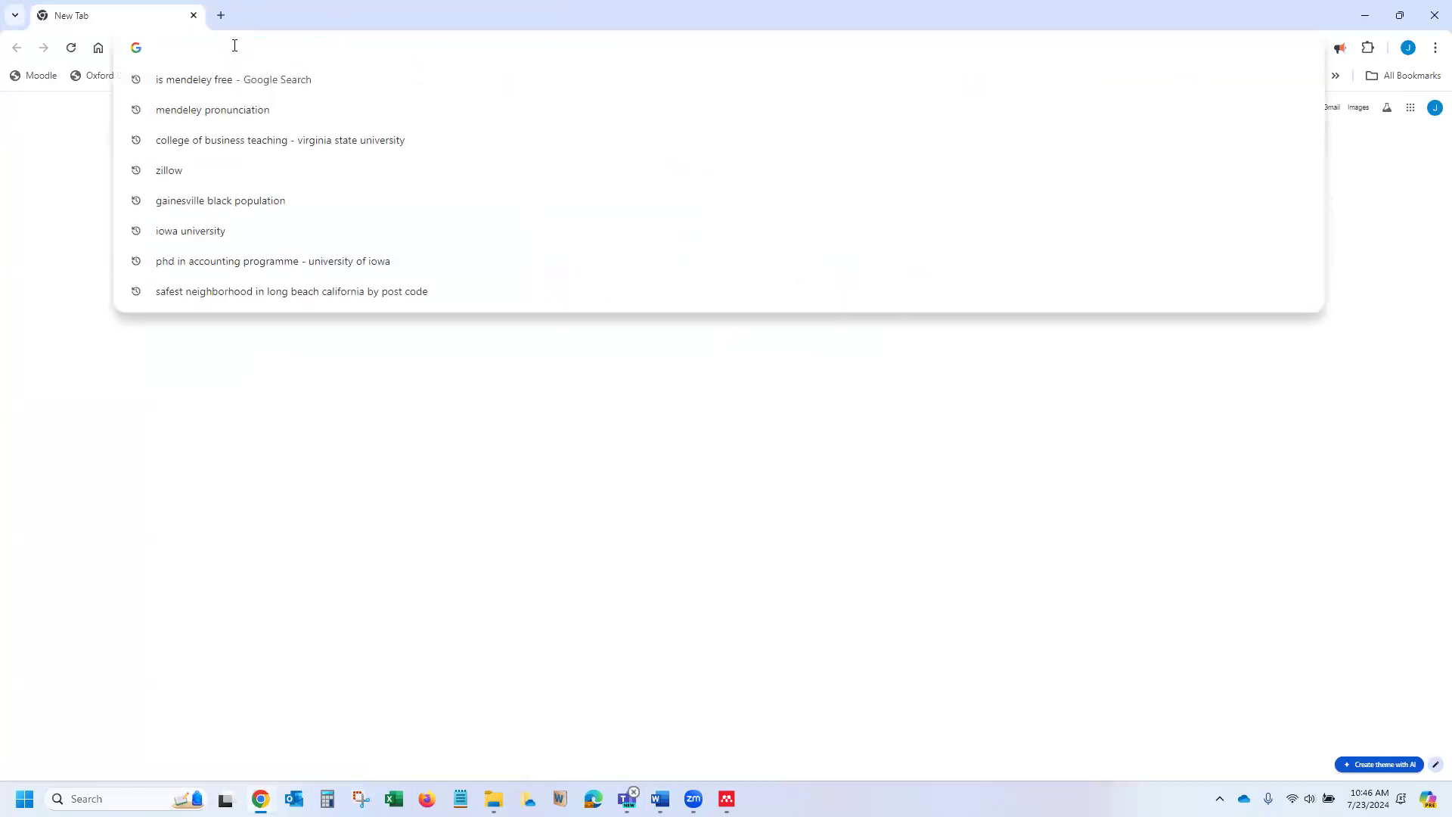
type("scholar")
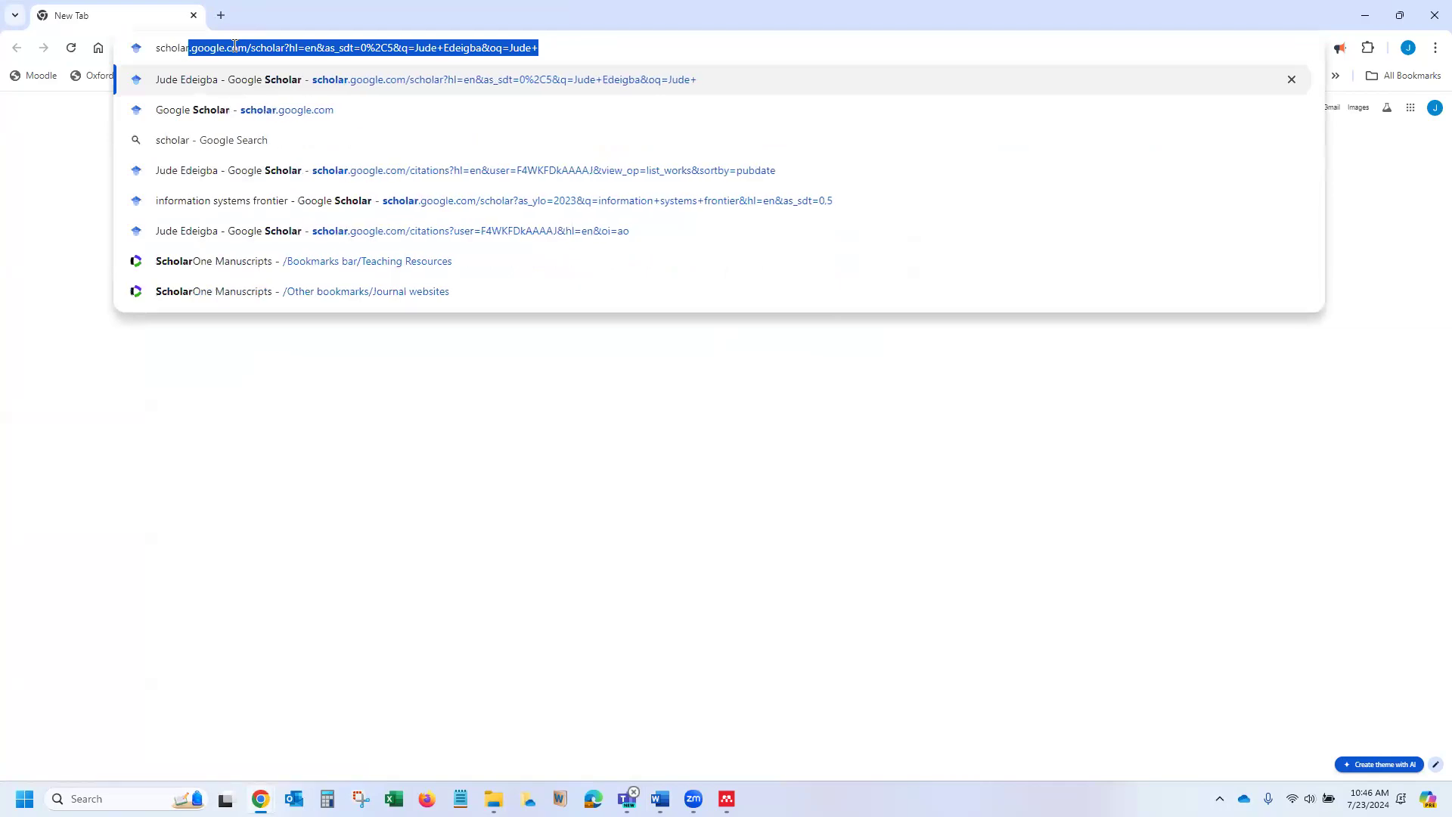
key("Delete")
key("Return")
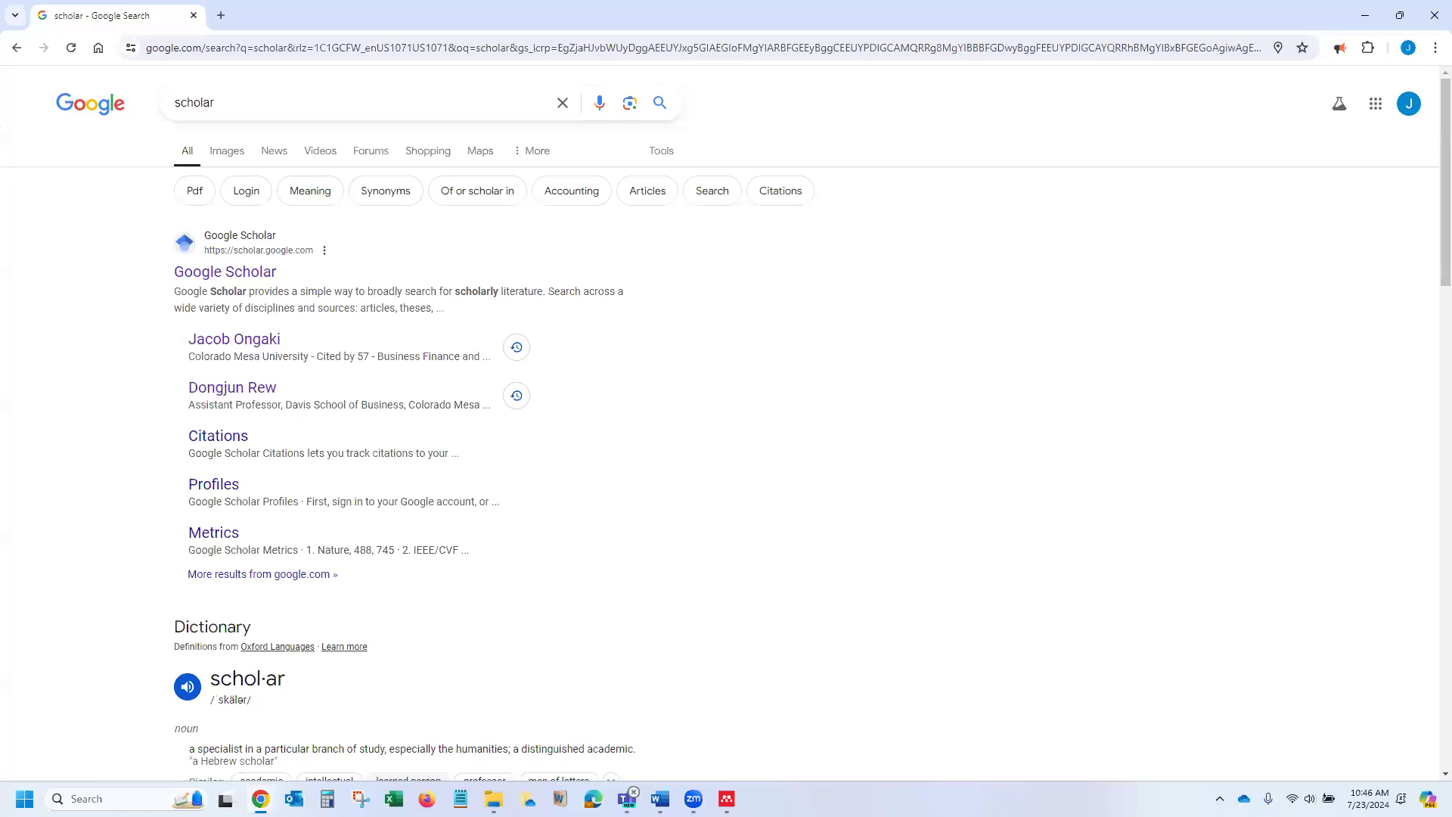
left_click(214, 272)
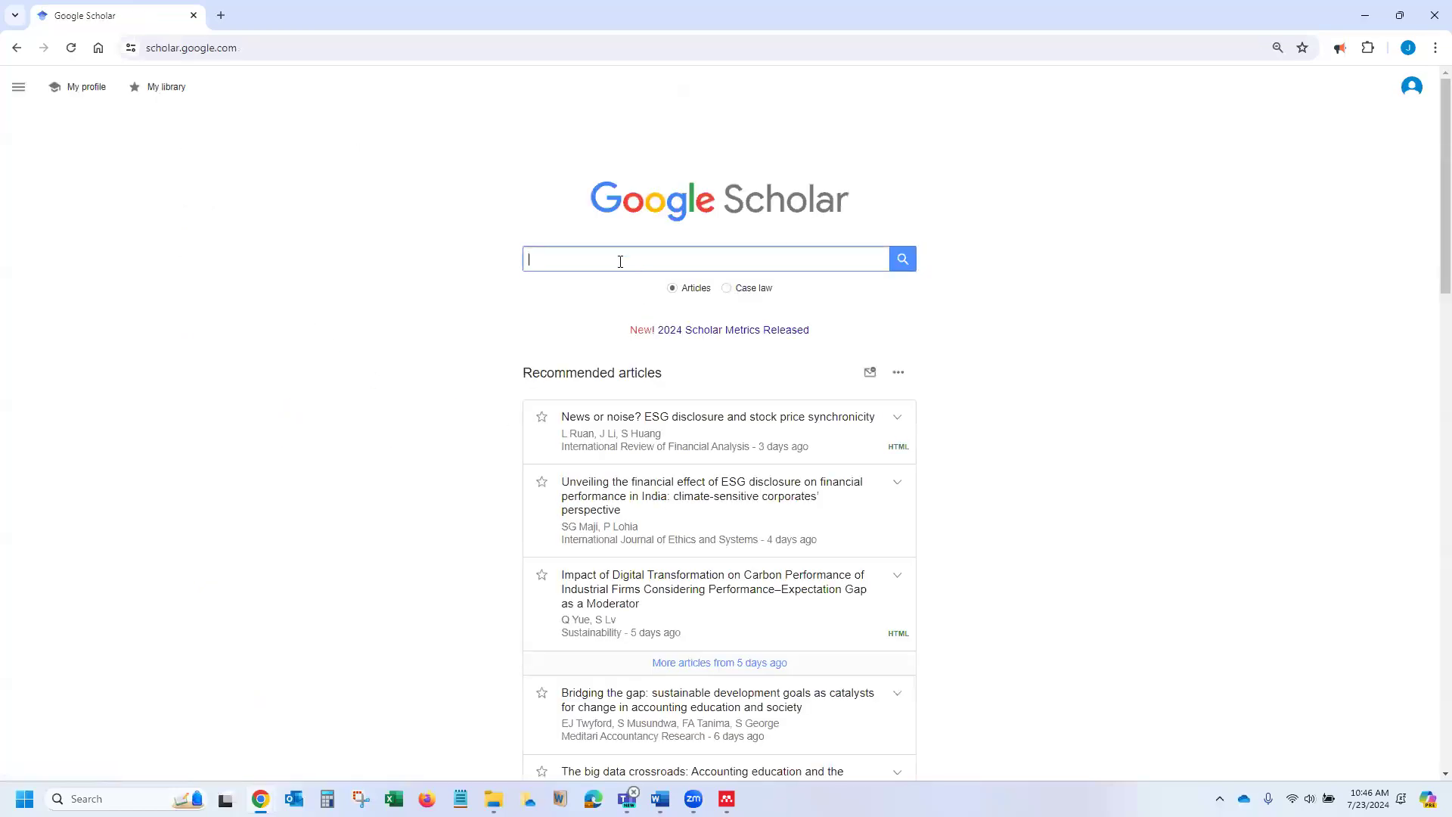
Search Google Scholar for "materiality judgements" and limit the results to articles since 2020.
left_click(590, 259)
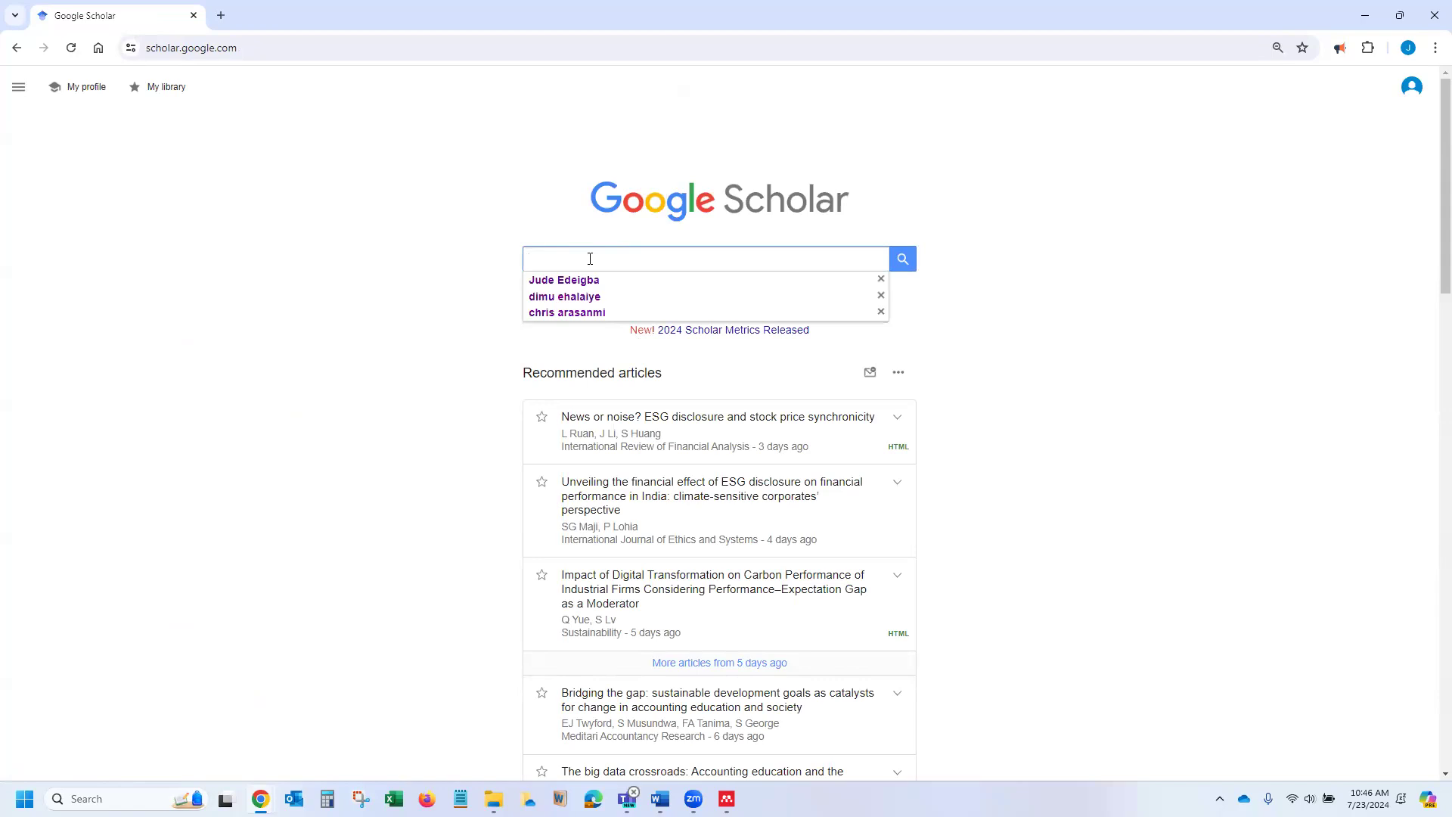
left_click(307, 320)
left_click(570, 256)
type("materi")
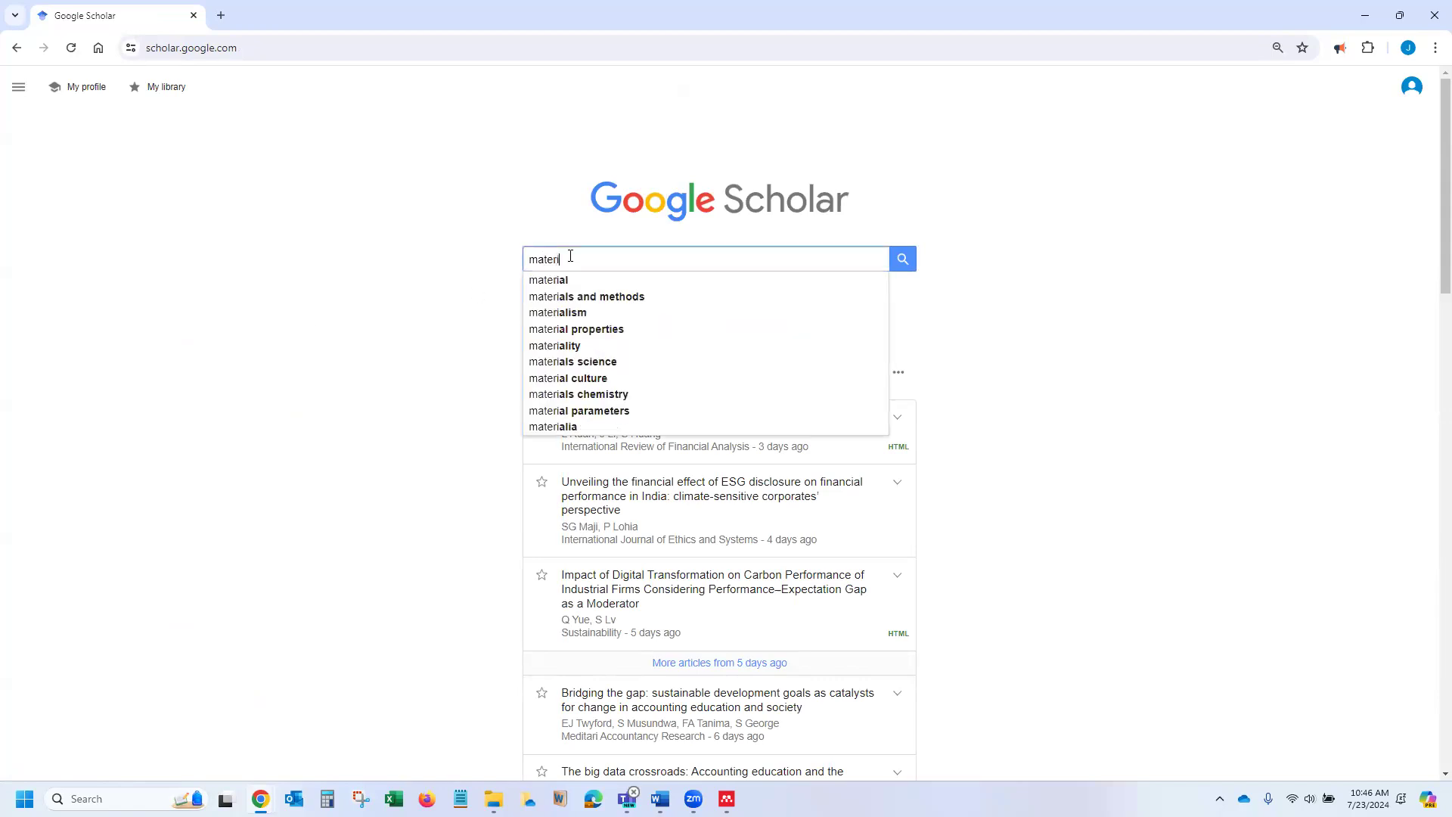
type("ality ")
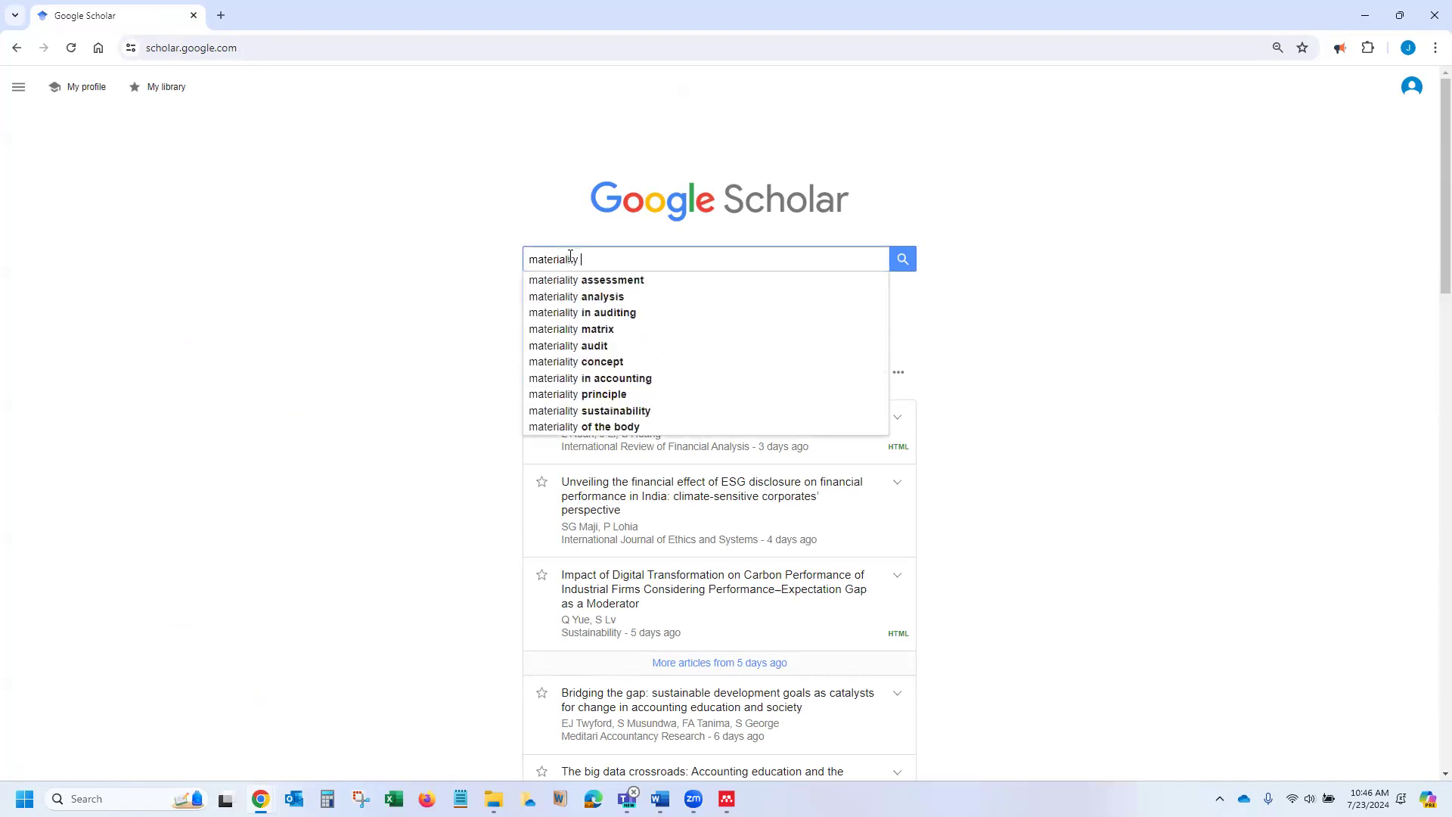
type("judgements")
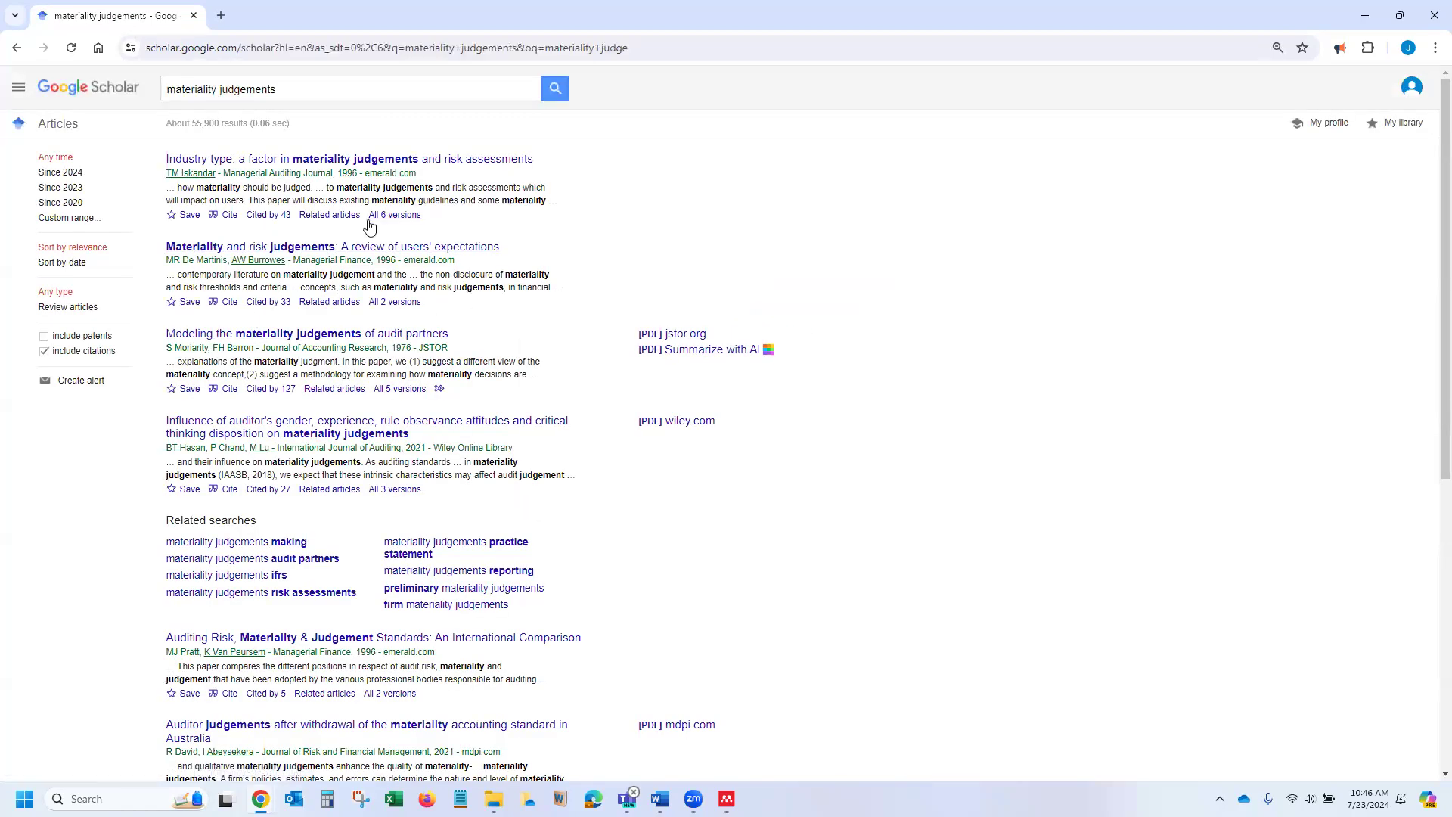
left_click(65, 208)
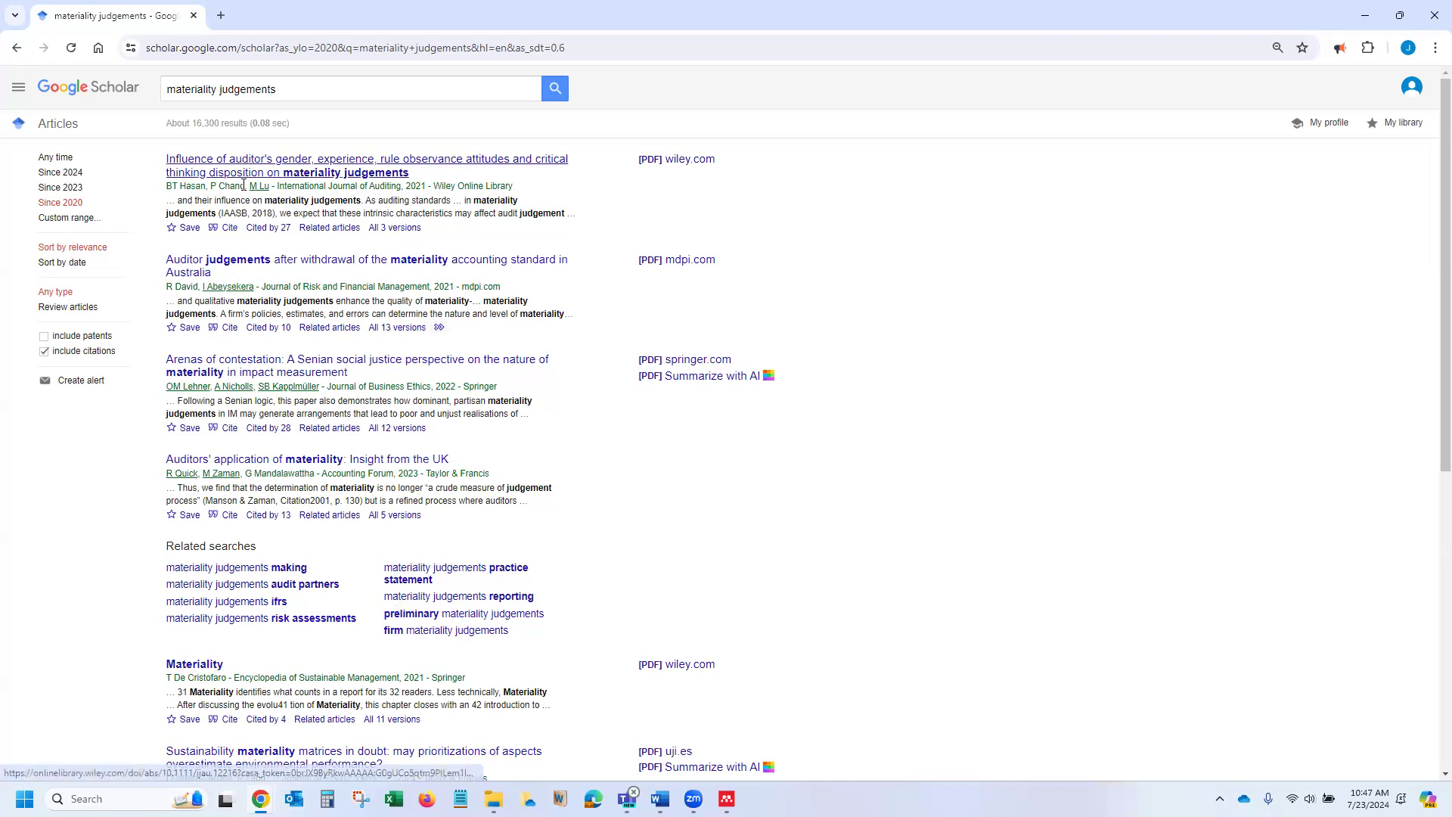
Examine the citation formats offered for the first article, highlight its APA reference, and close the citation window.
left_click(230, 231)
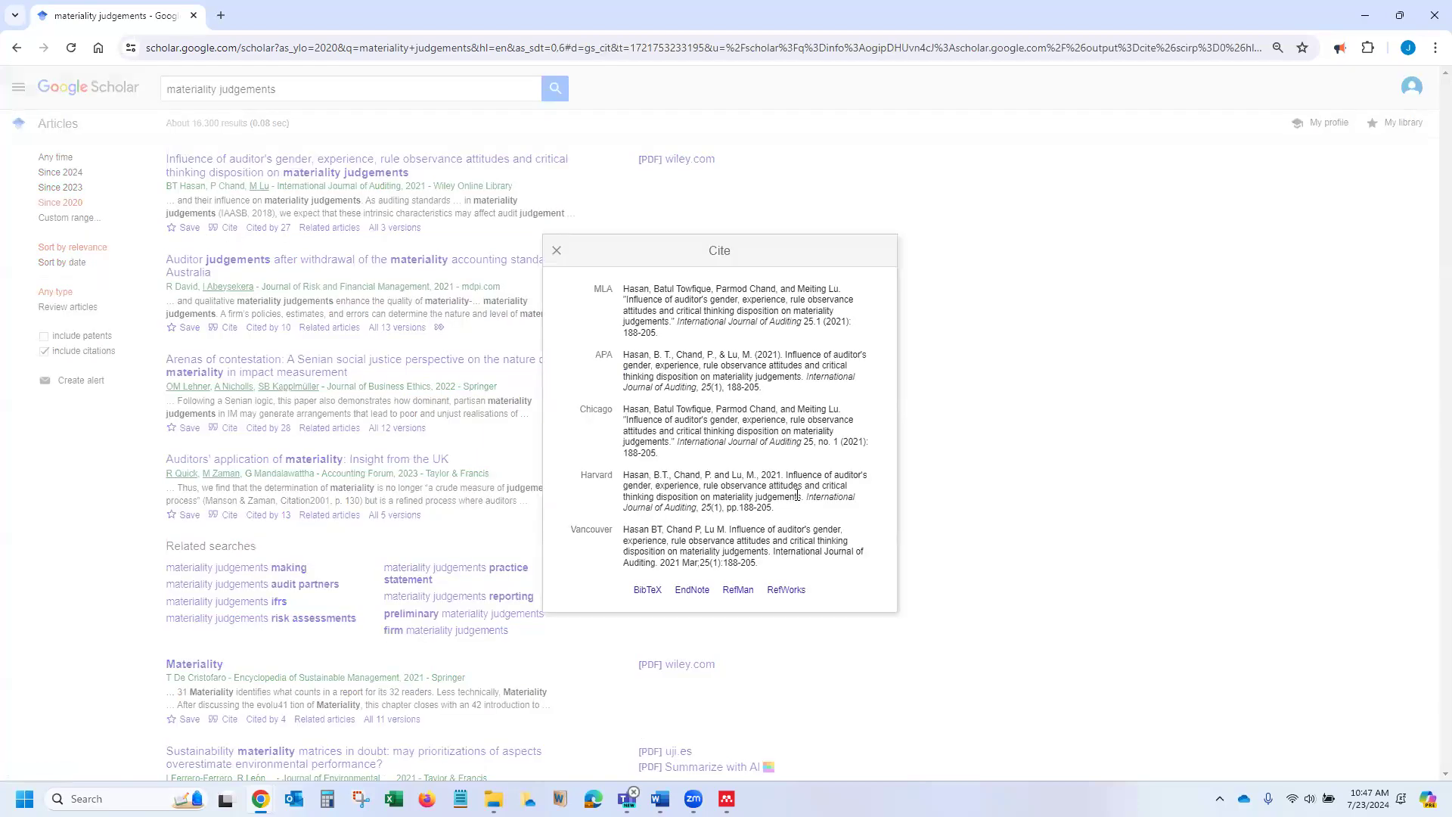
triple_click(681, 375)
left_click(681, 310)
left_click(653, 371)
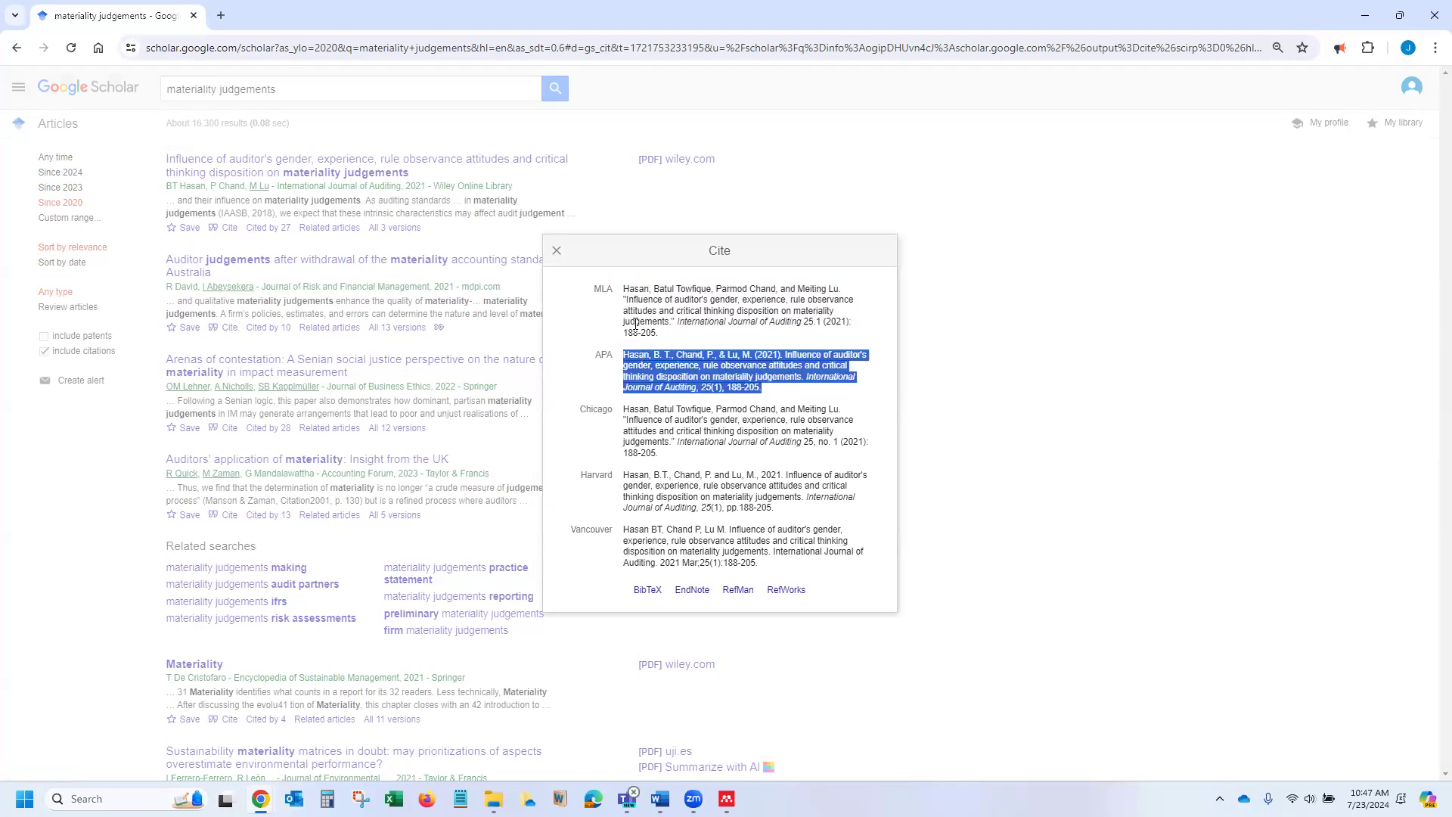
left_click(557, 262)
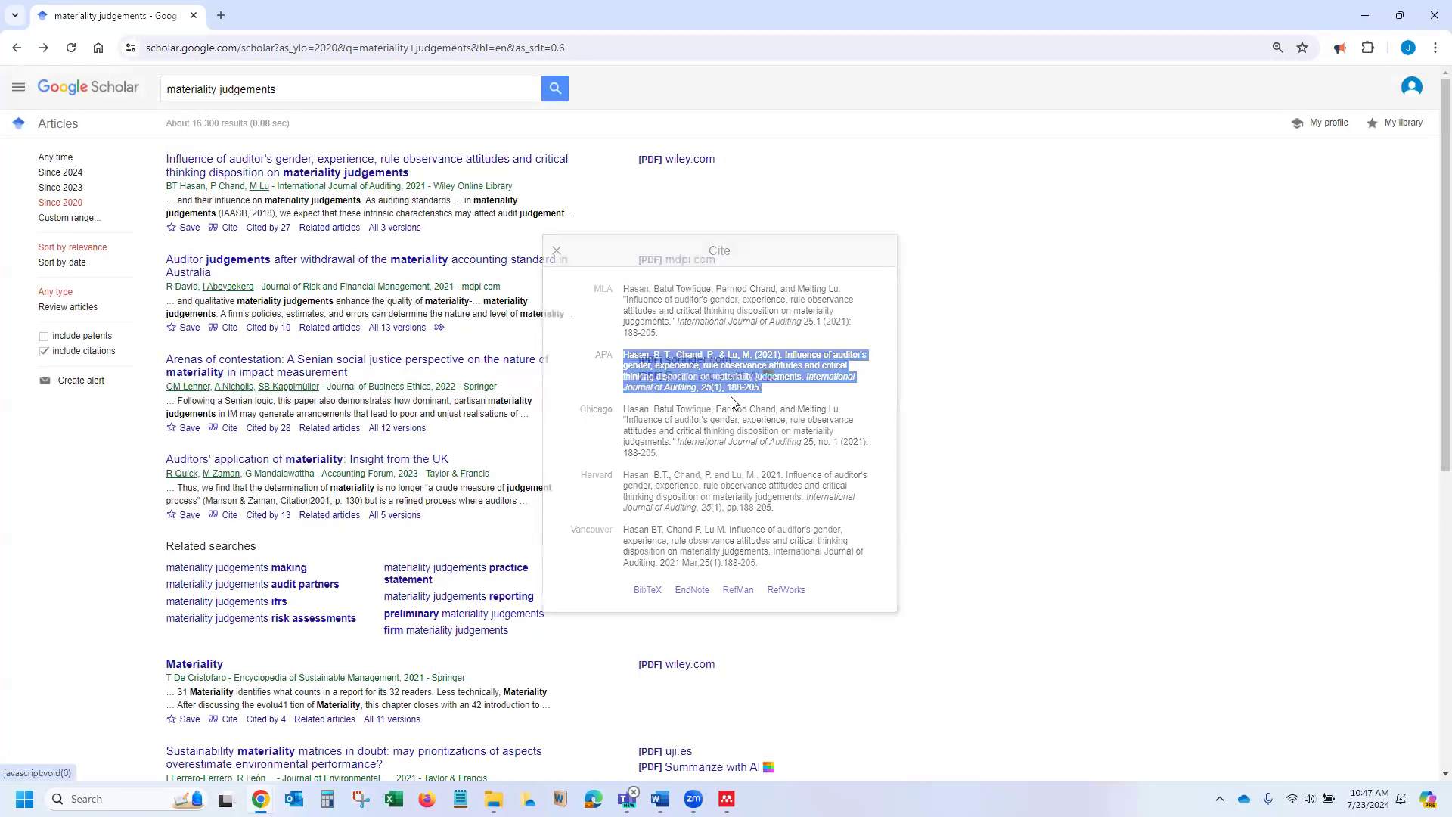
Download the RefMan citation file for "Influence of auditor's gender, experience, rule observance attitudes" and show scholar.ris in its folder.
left_click(229, 228)
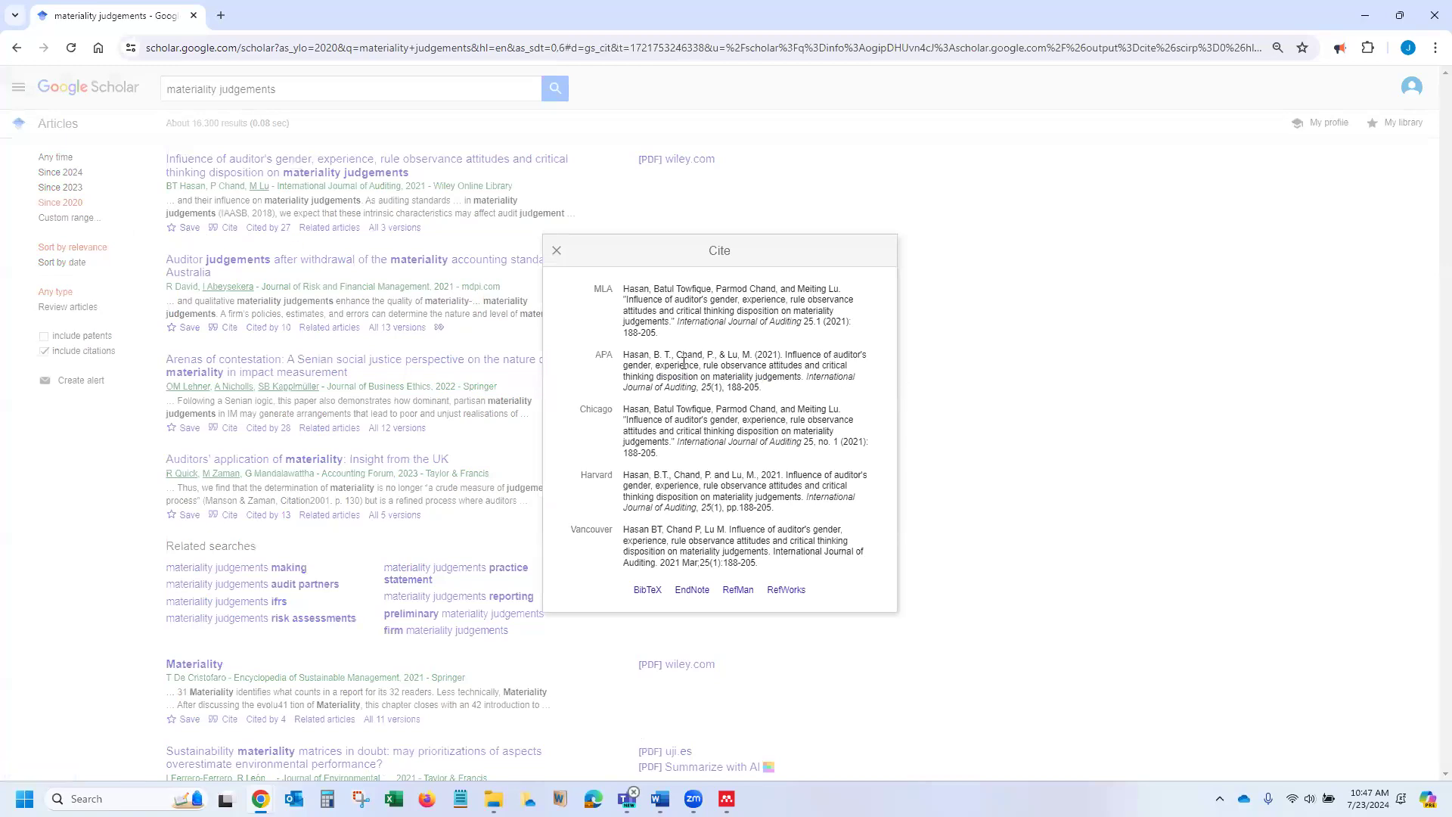
left_click(740, 598)
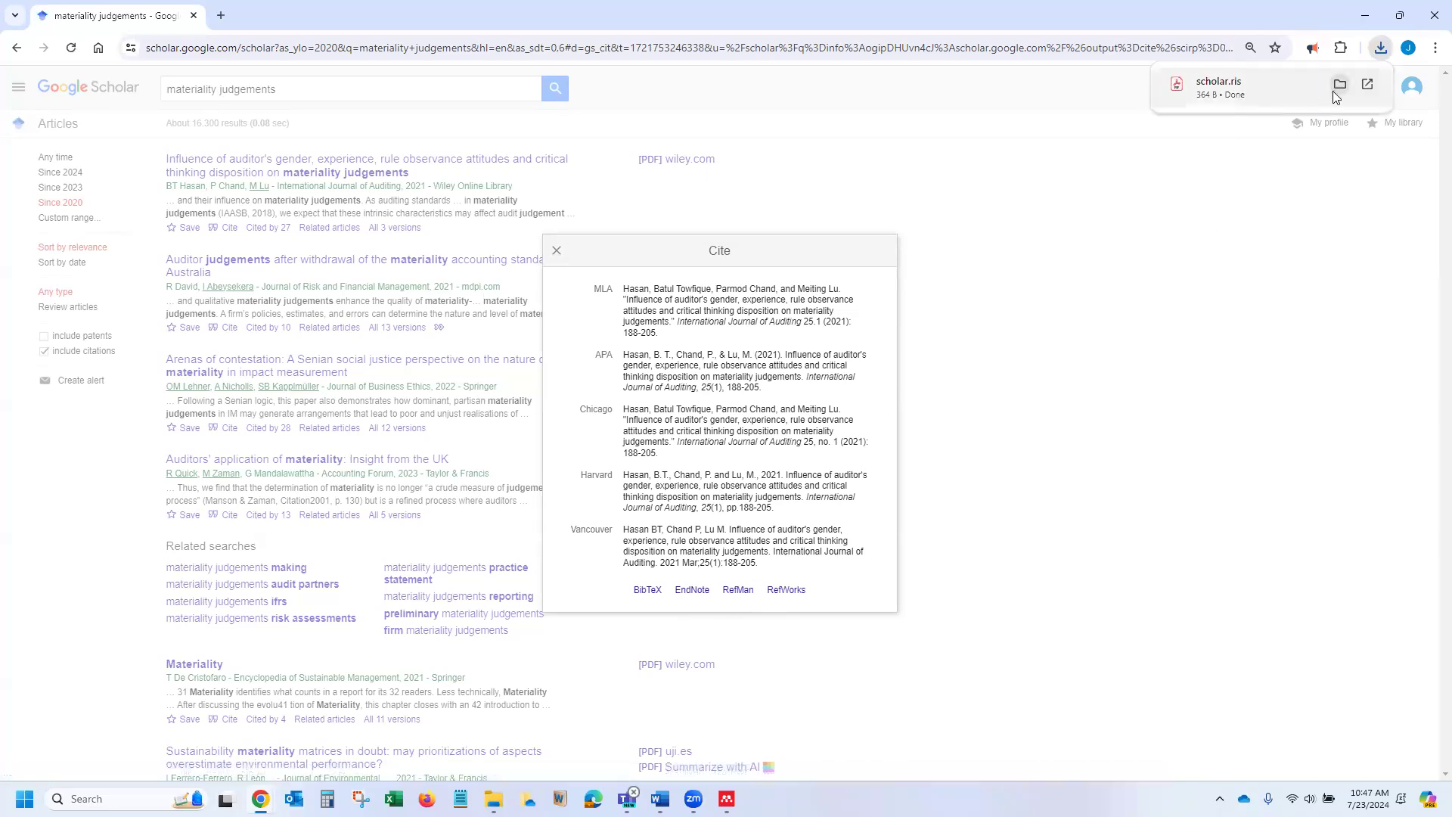
left_click(1339, 84)
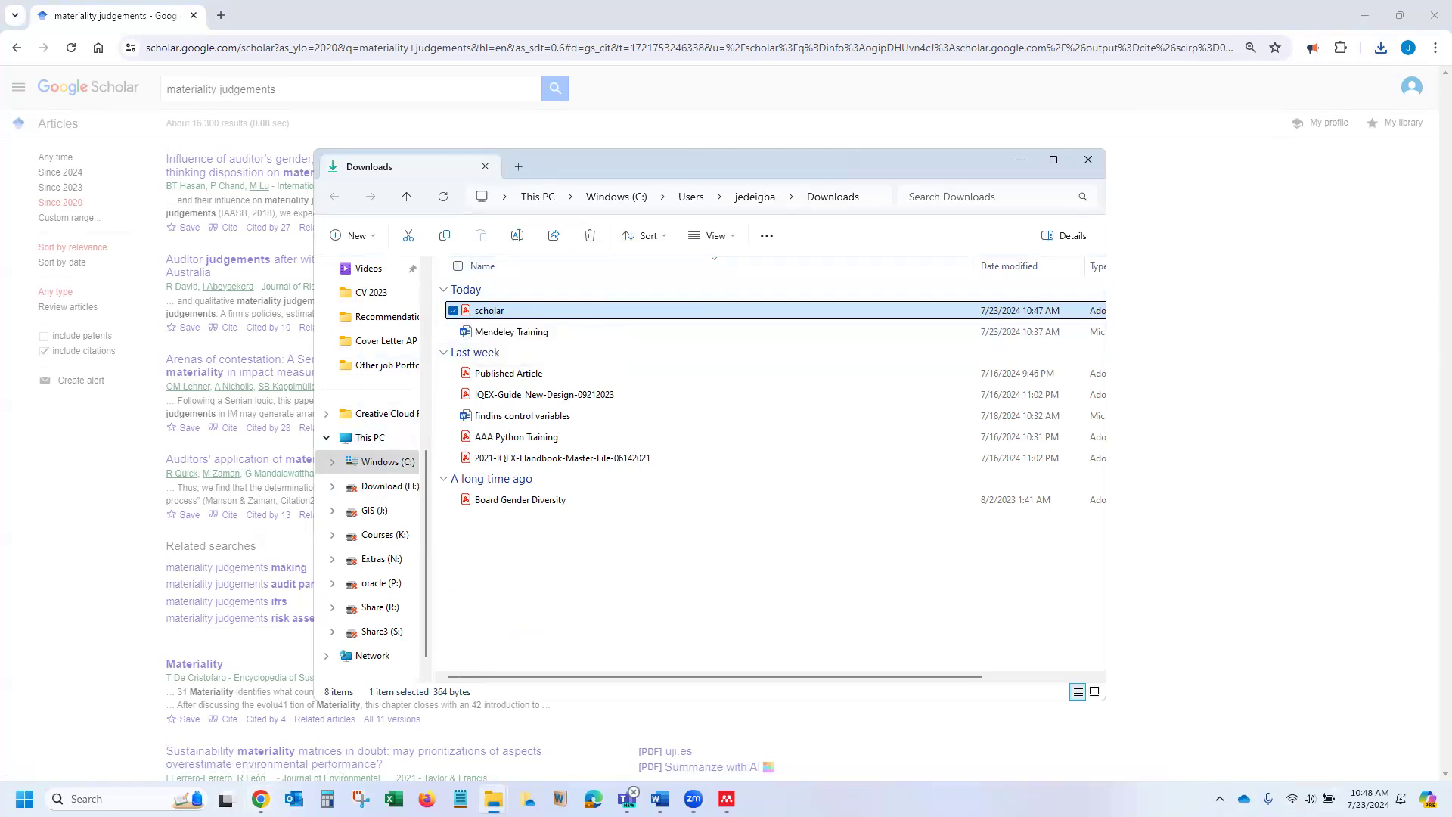
Switch to Mendeley Reference Manager and import the scholar file from the Downloads folder, showing all file types.
left_click(726, 800)
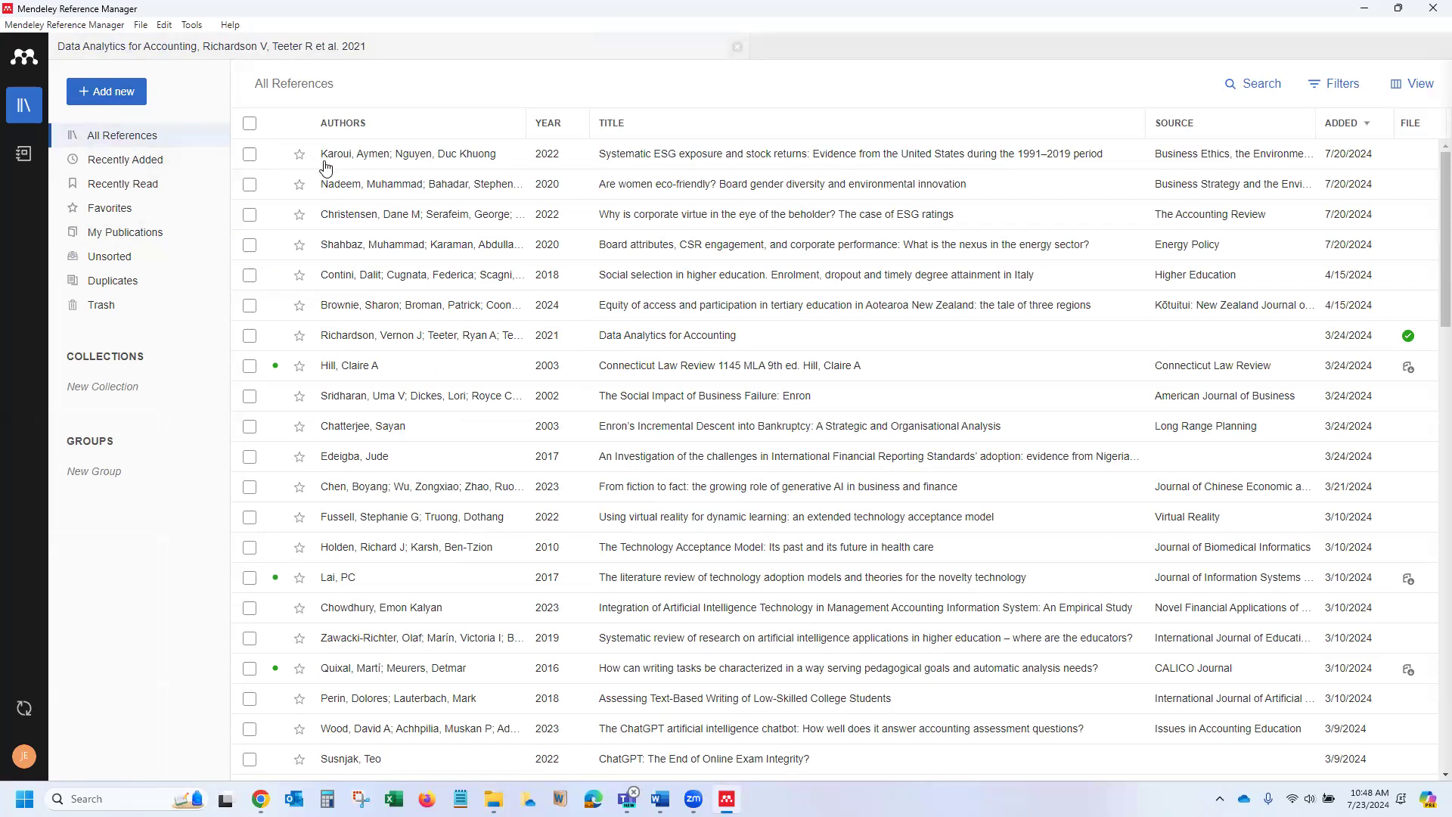
left_click(108, 98)
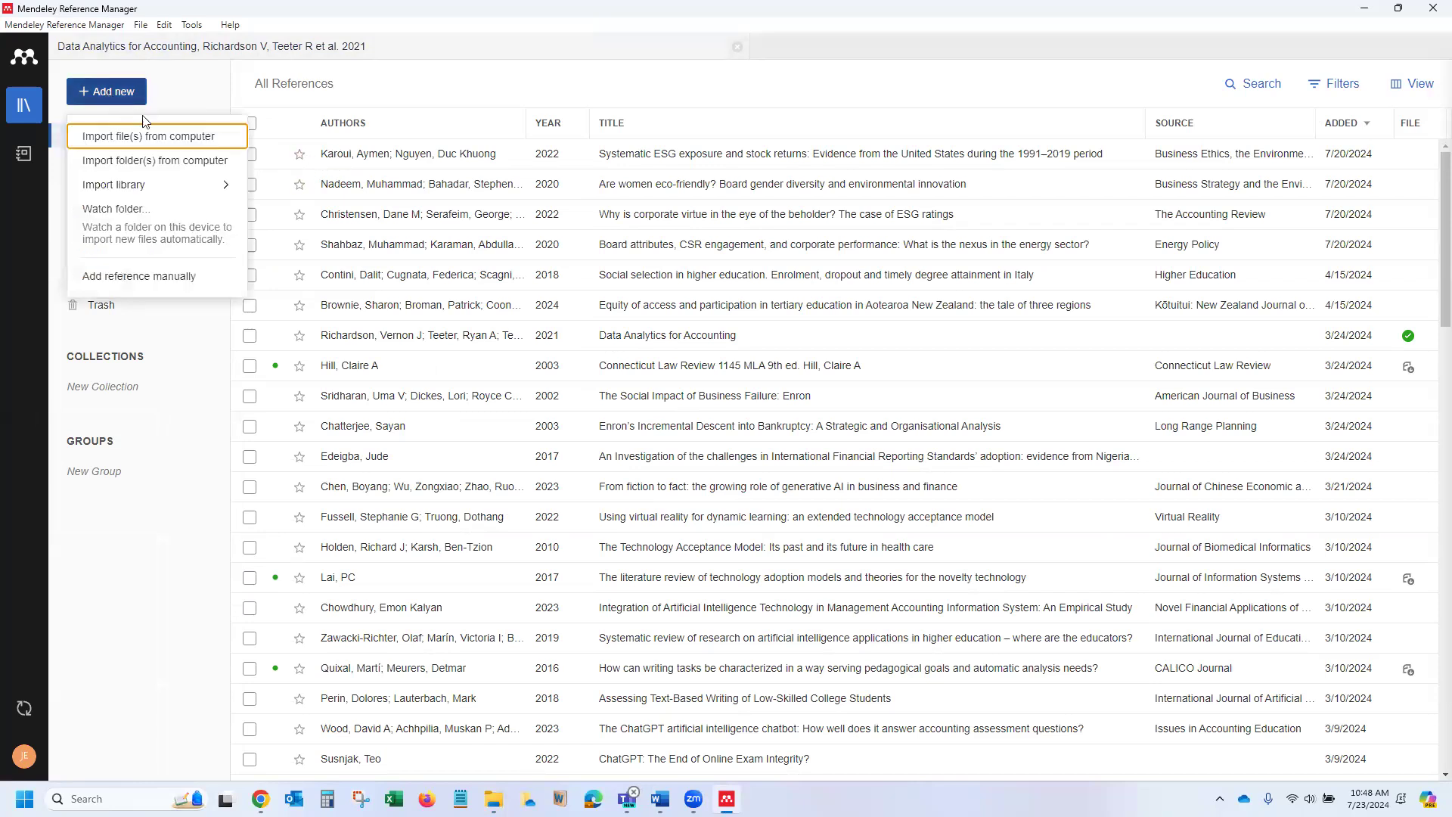
left_click(112, 143)
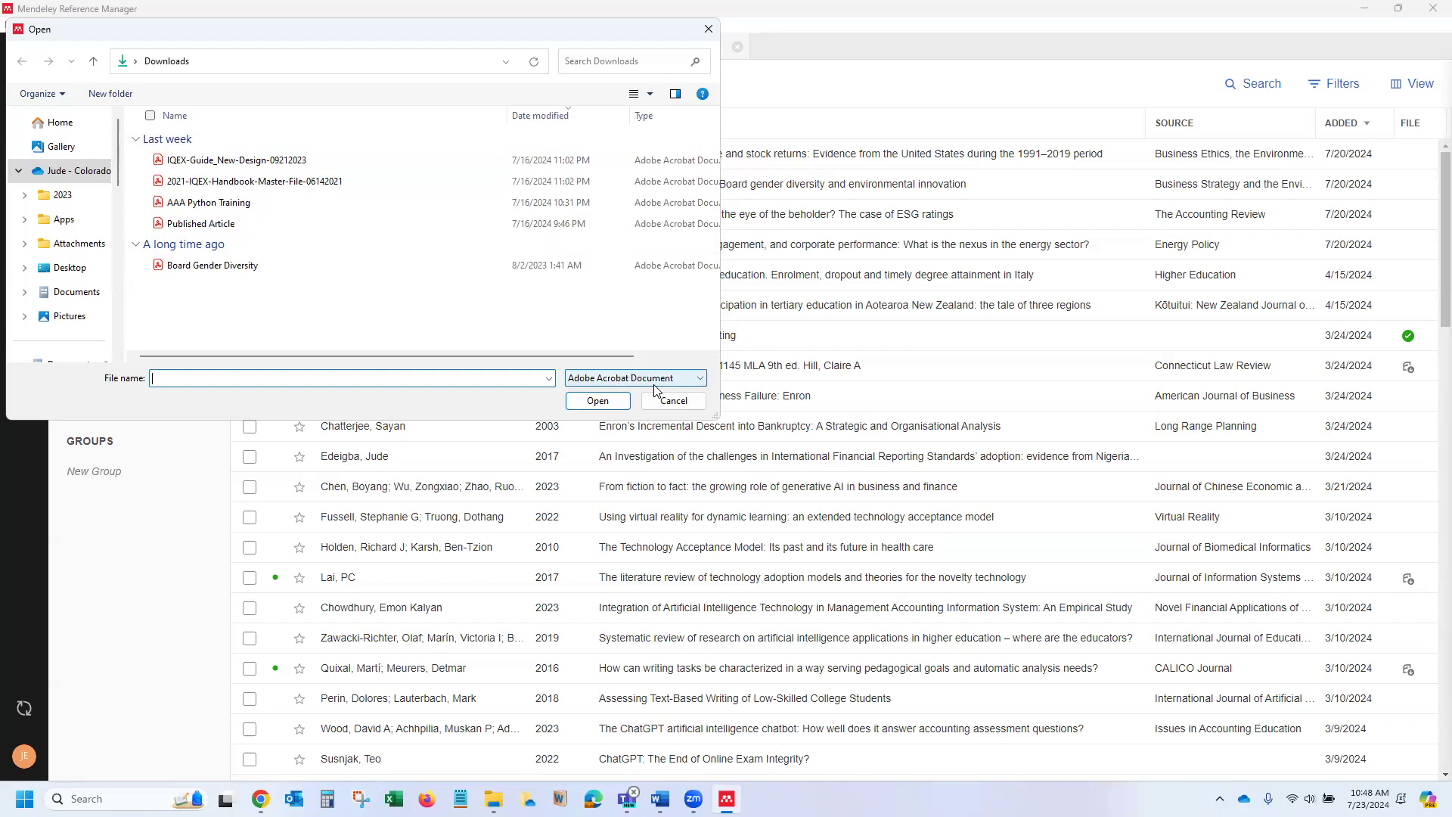
left_click(701, 386)
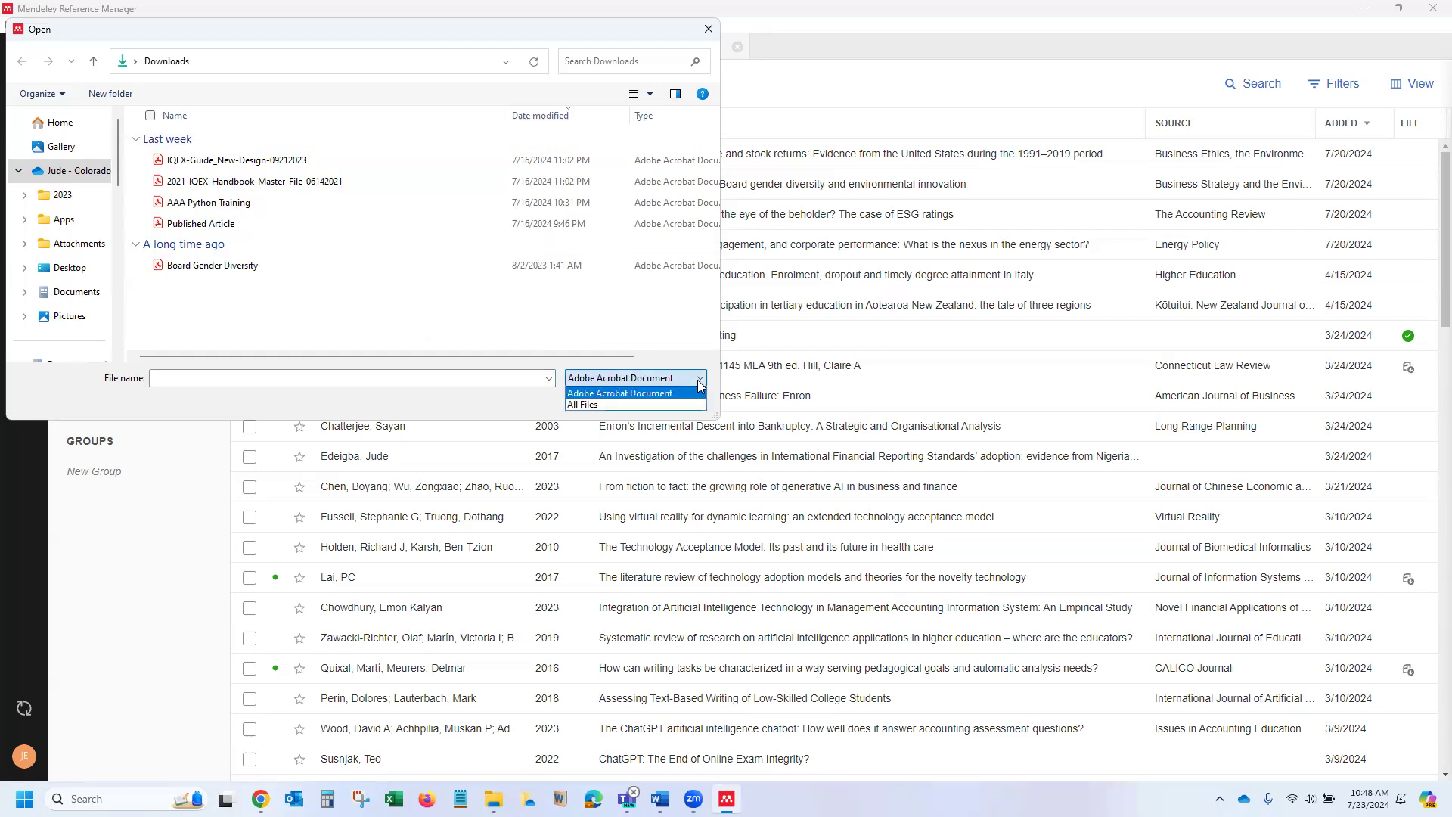
left_click(610, 409)
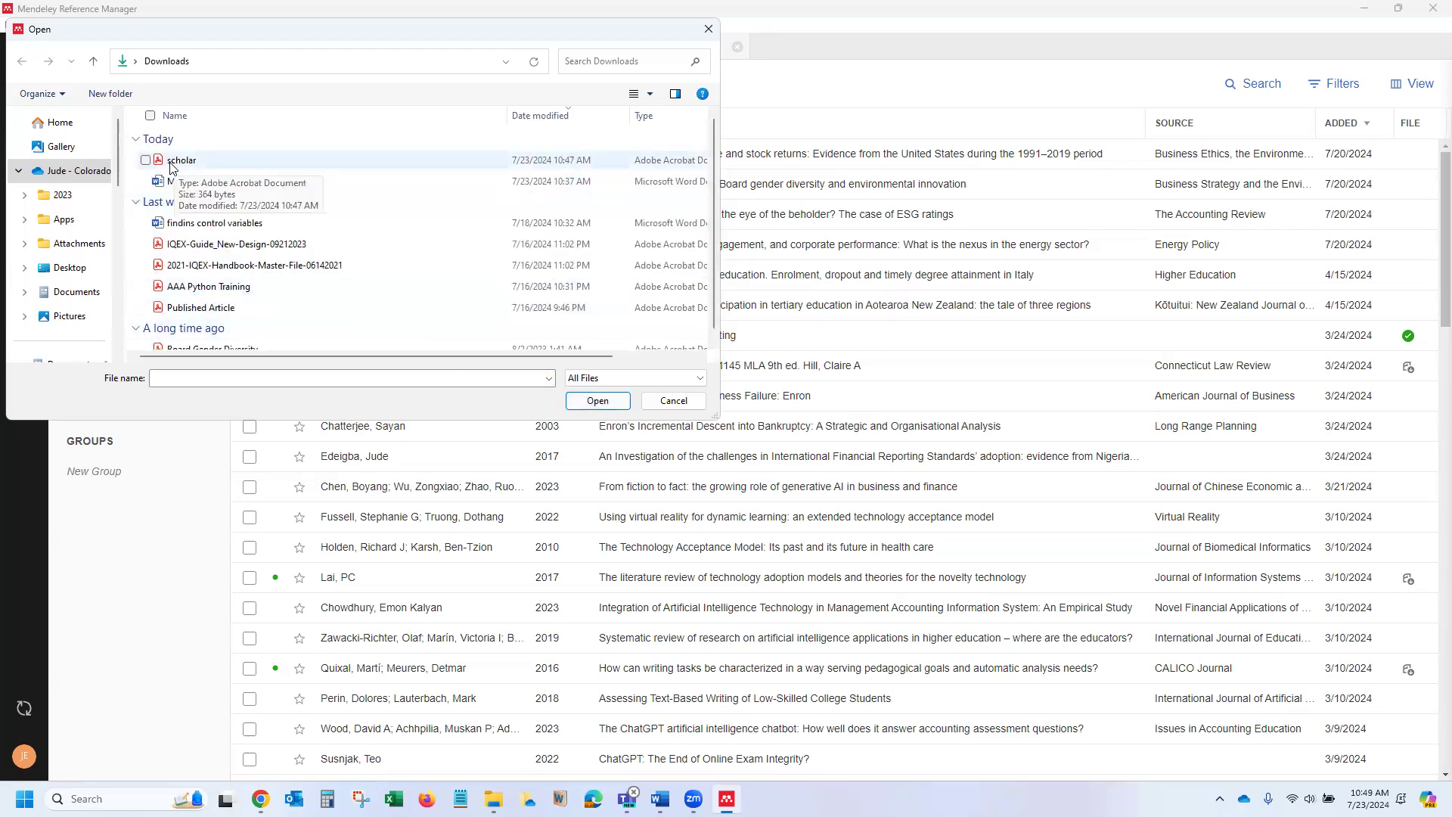
left_click(146, 162)
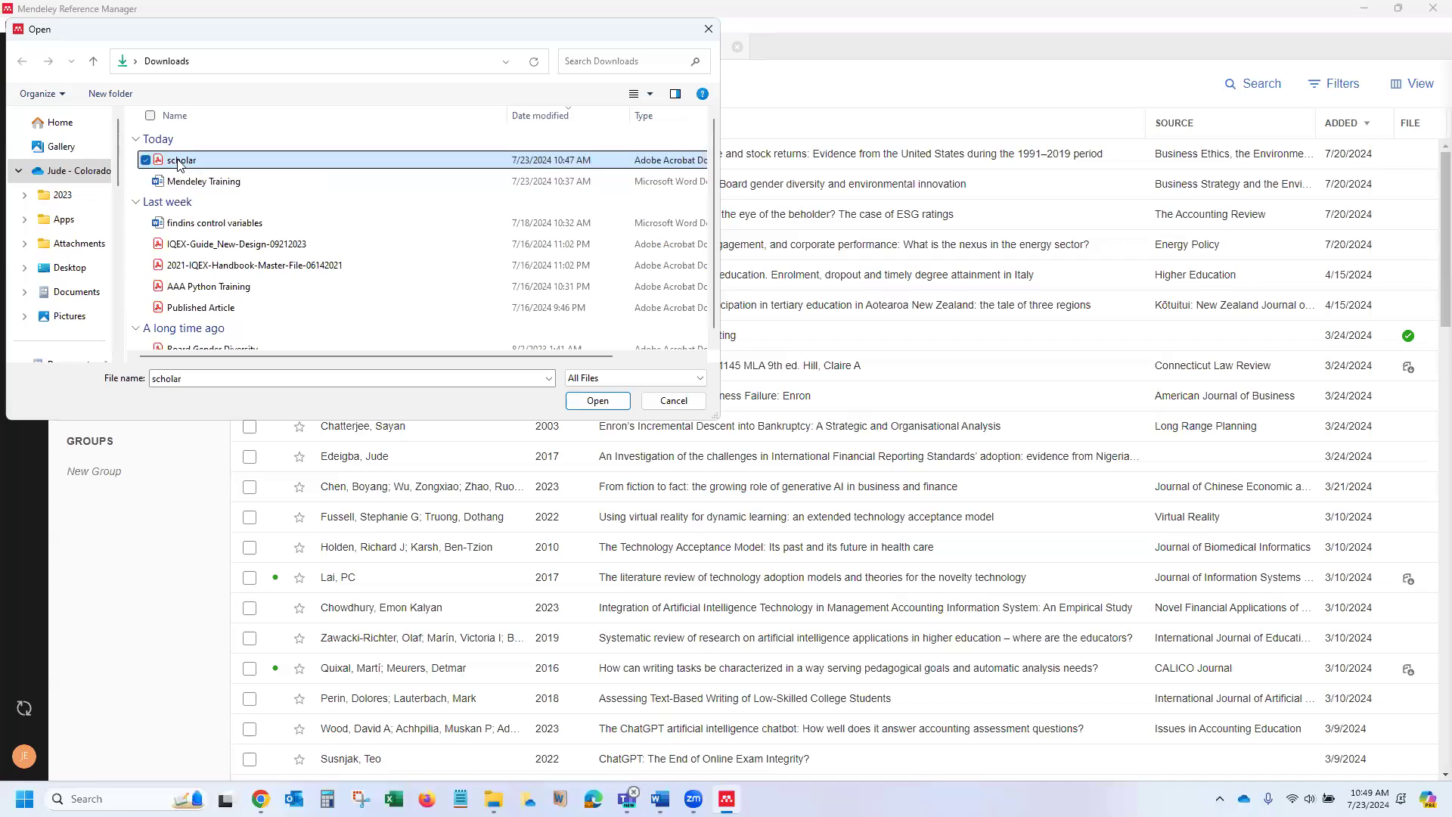
left_click(594, 402)
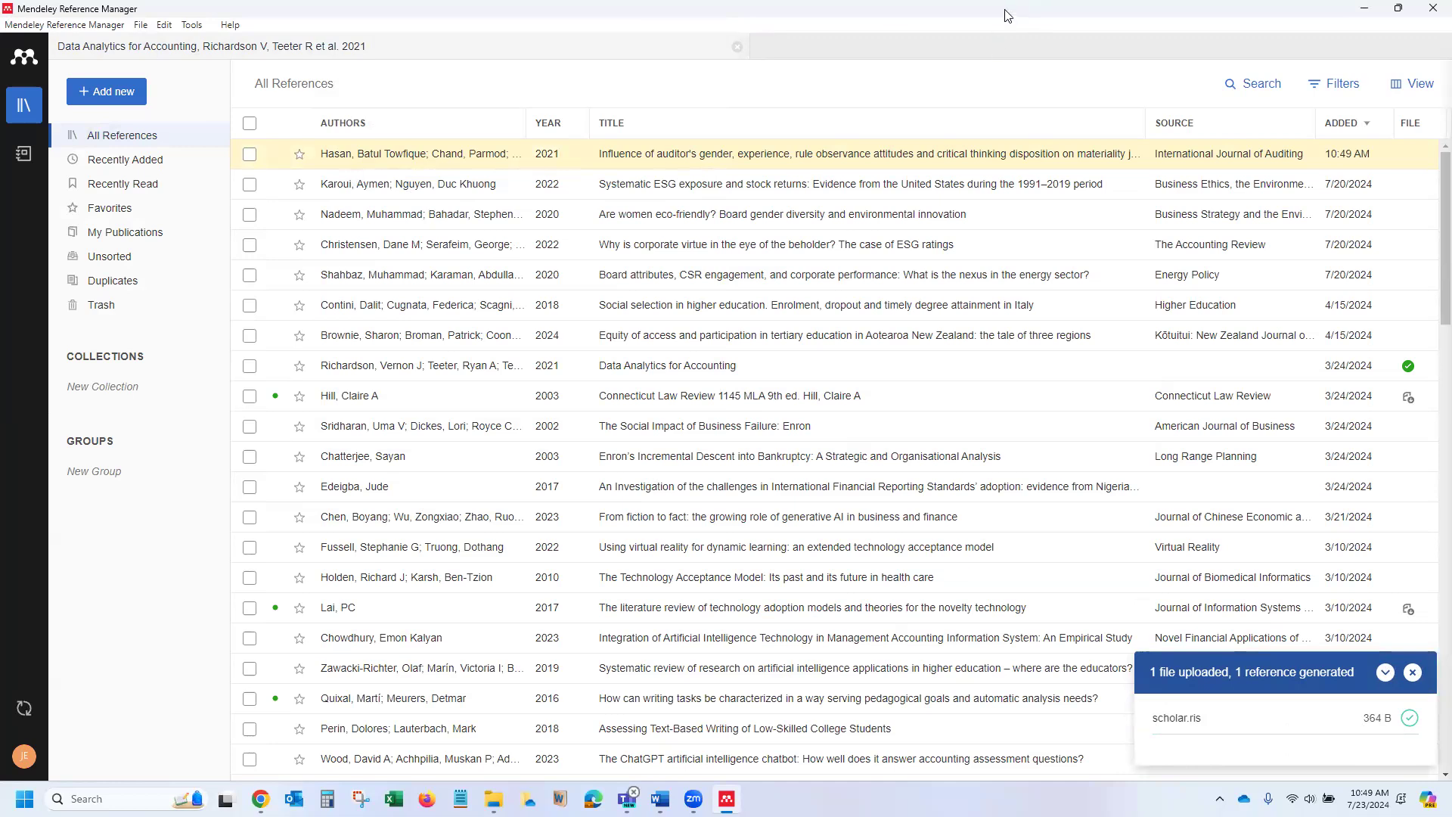
Switch to the Mendeley Training document in Word and select the existing citation after "Triple Bottom Line (3BL)" on page 2.
left_click_drag(997, 16, 996, 0)
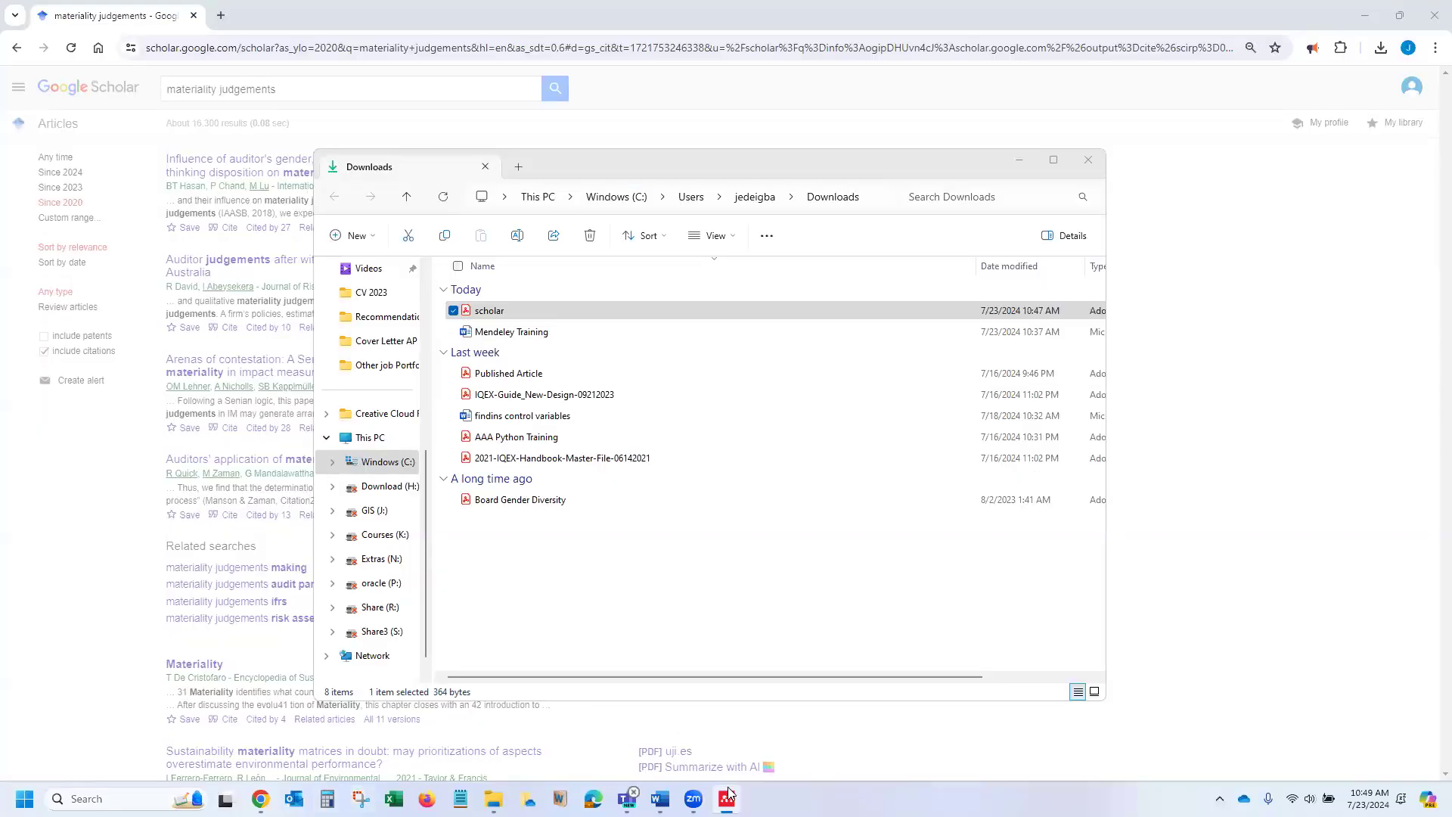
left_click(661, 798)
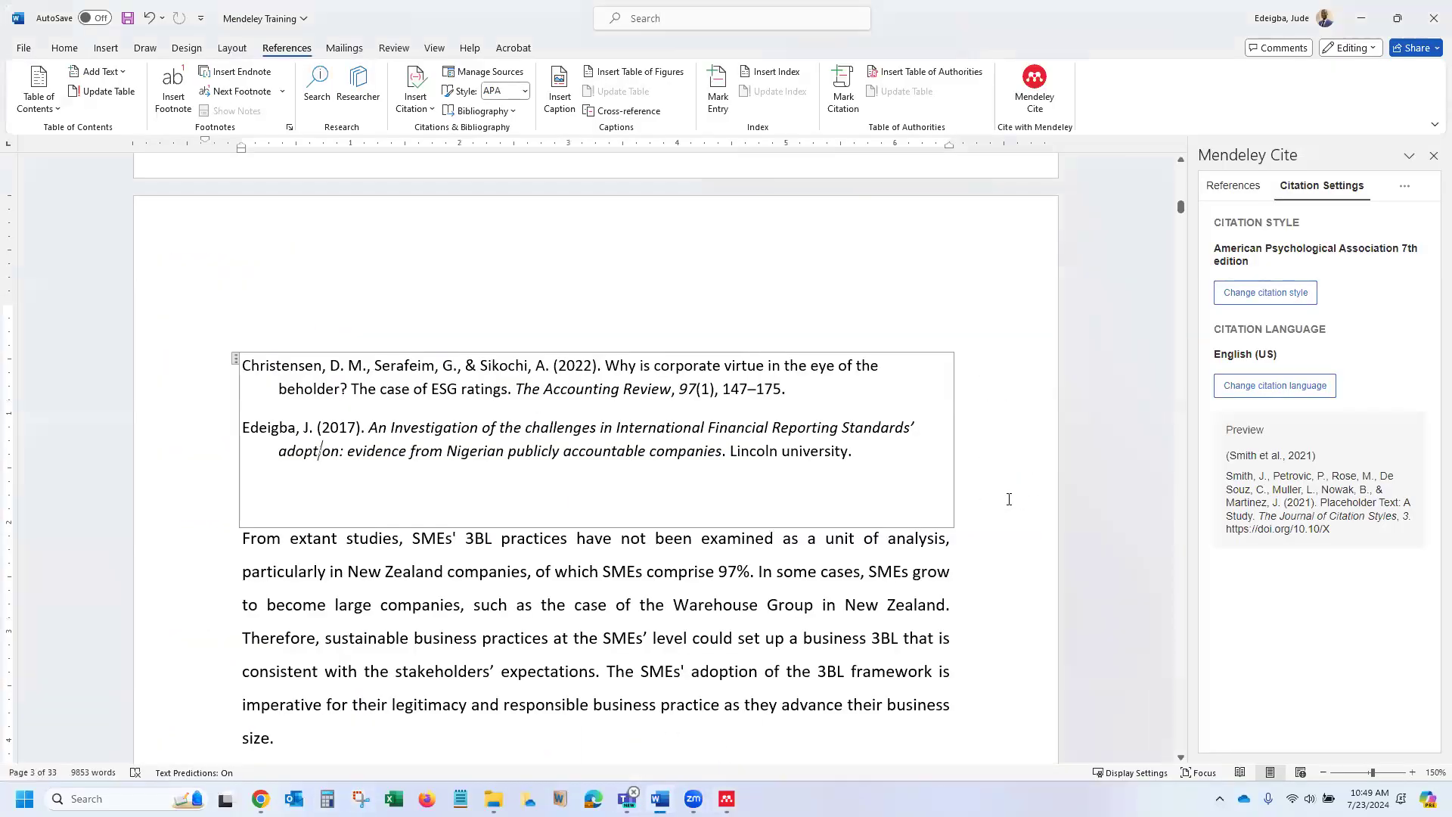
scroll(951, 481, "up", 10)
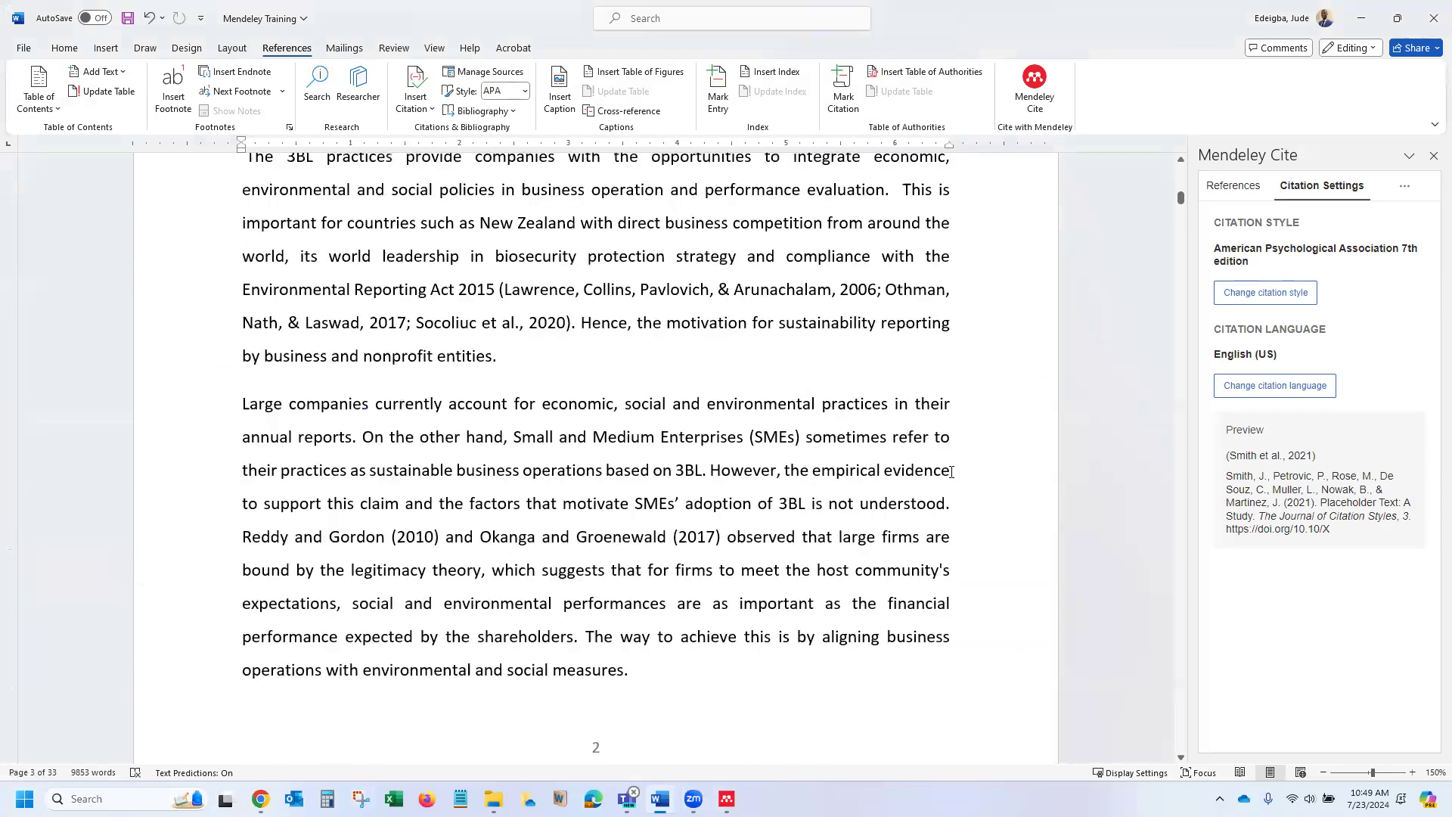
scroll(951, 481, "up", 8)
scroll(915, 472, "down", 9)
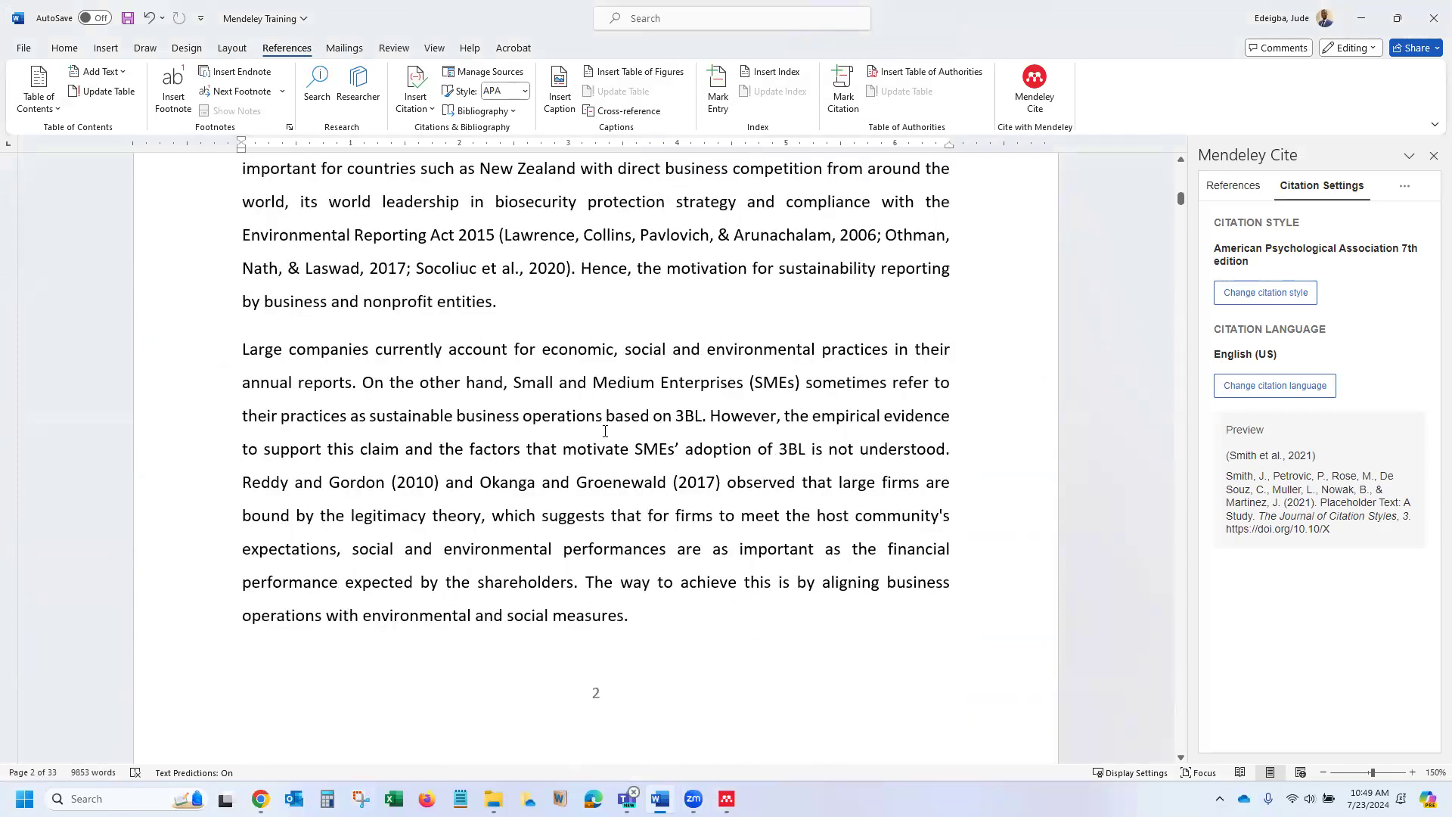
scroll(605, 431, "down", 4)
scroll(591, 473, "up", 5)
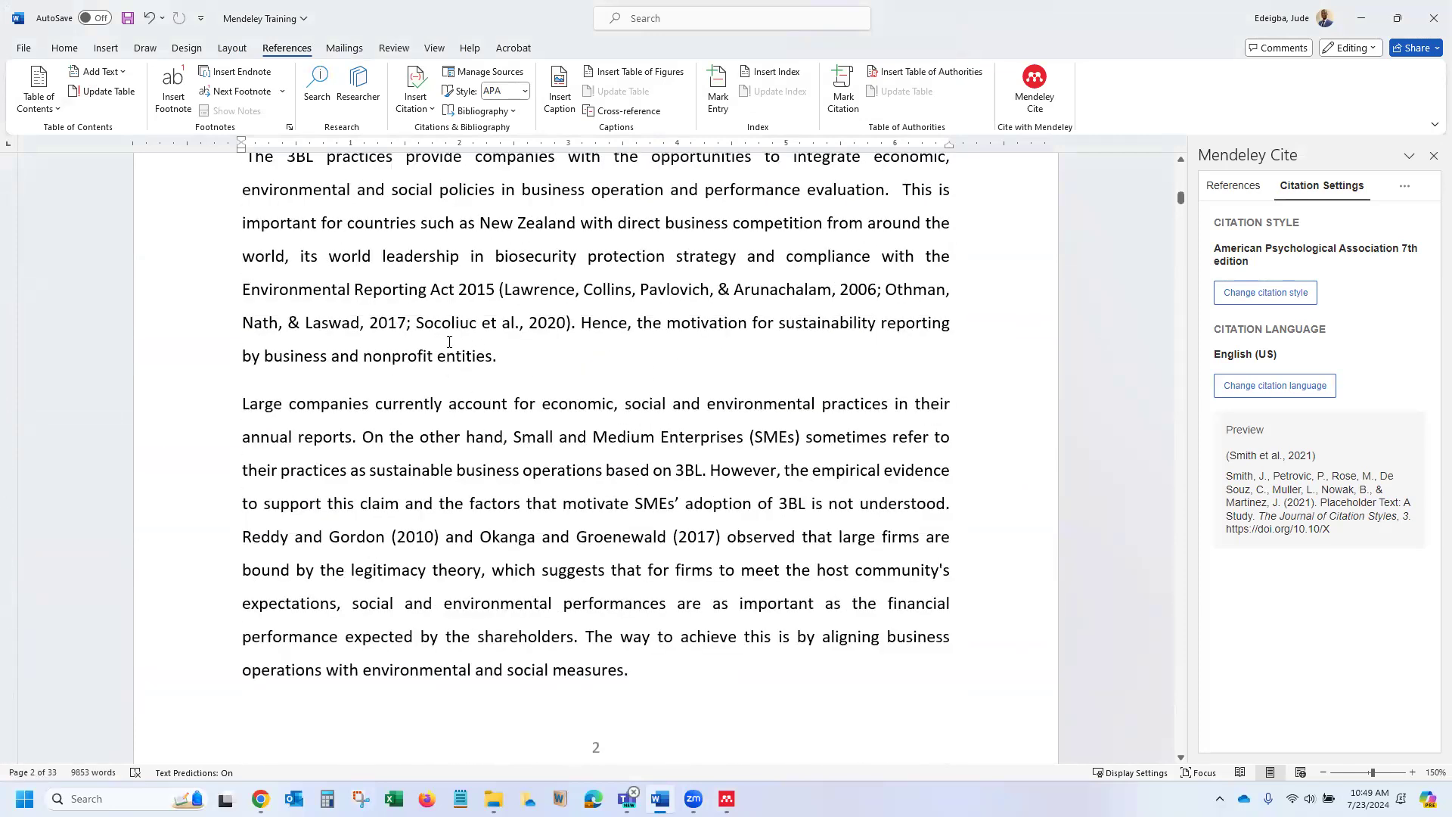
scroll(449, 341, "up", 4)
left_click(385, 489)
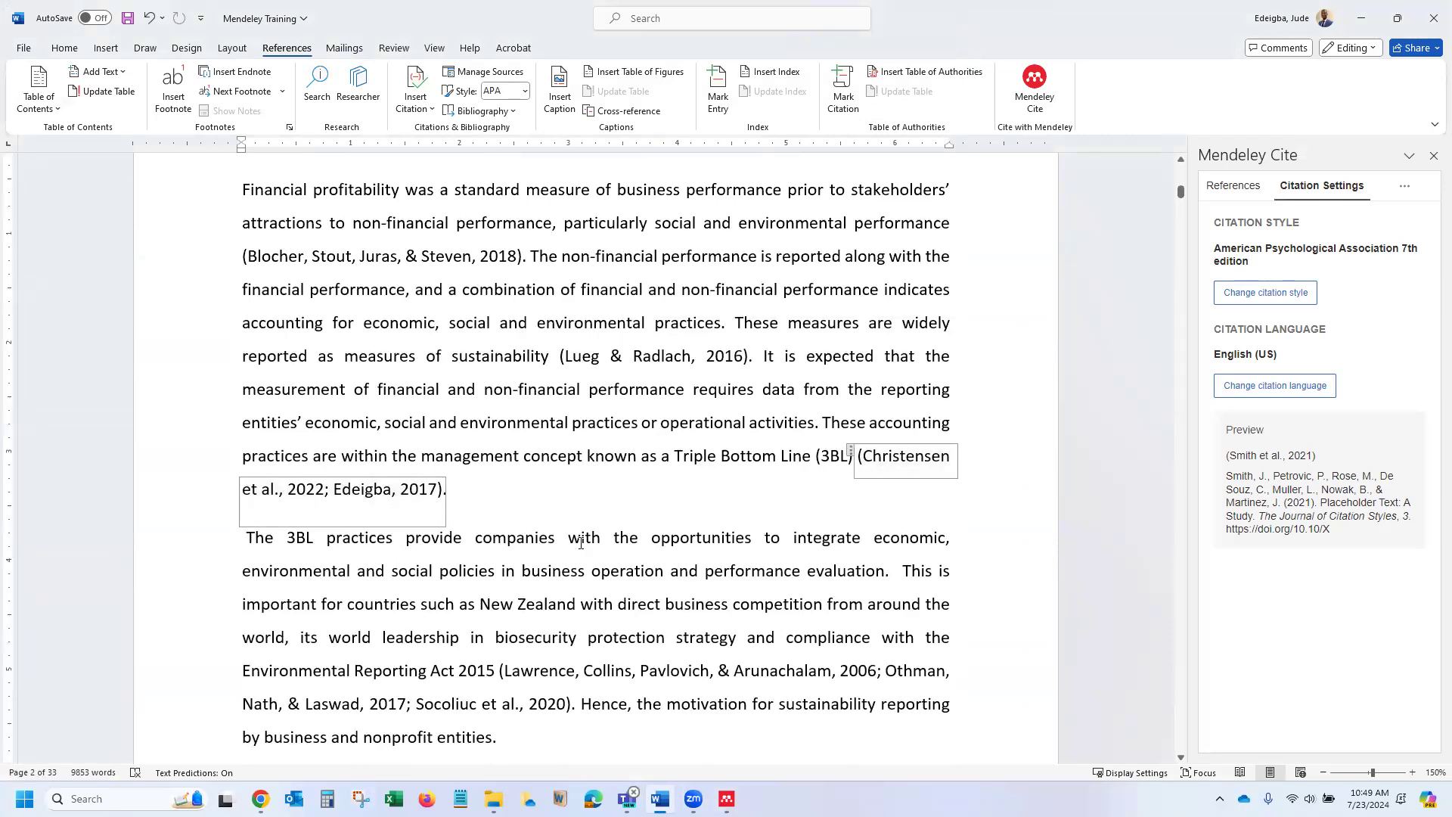
Look up the imported article's first author in Mendeley Reference Manager and search Mendeley Cite's references in Word for that surname.
left_click(726, 798)
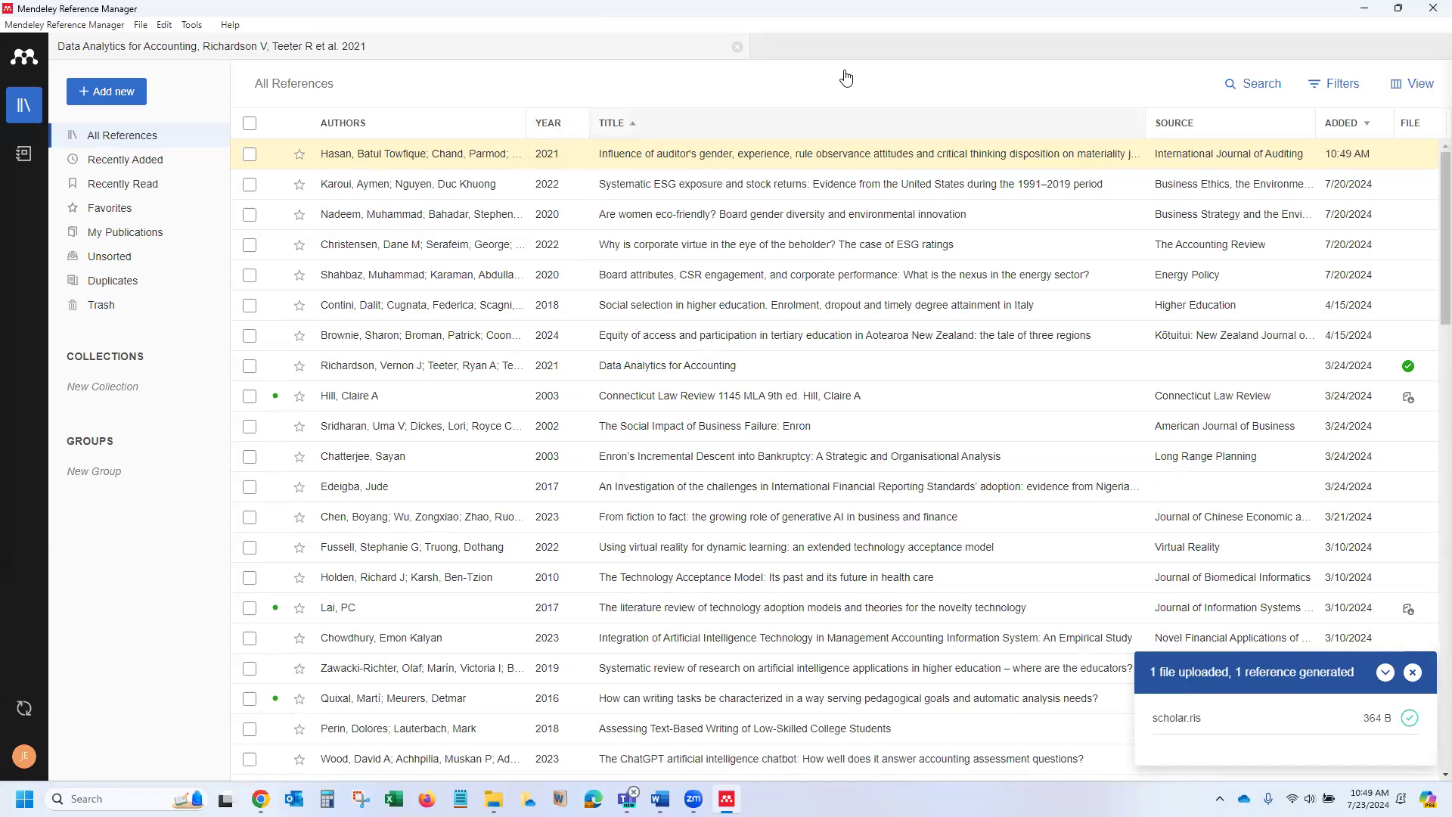
left_click(1364, 9)
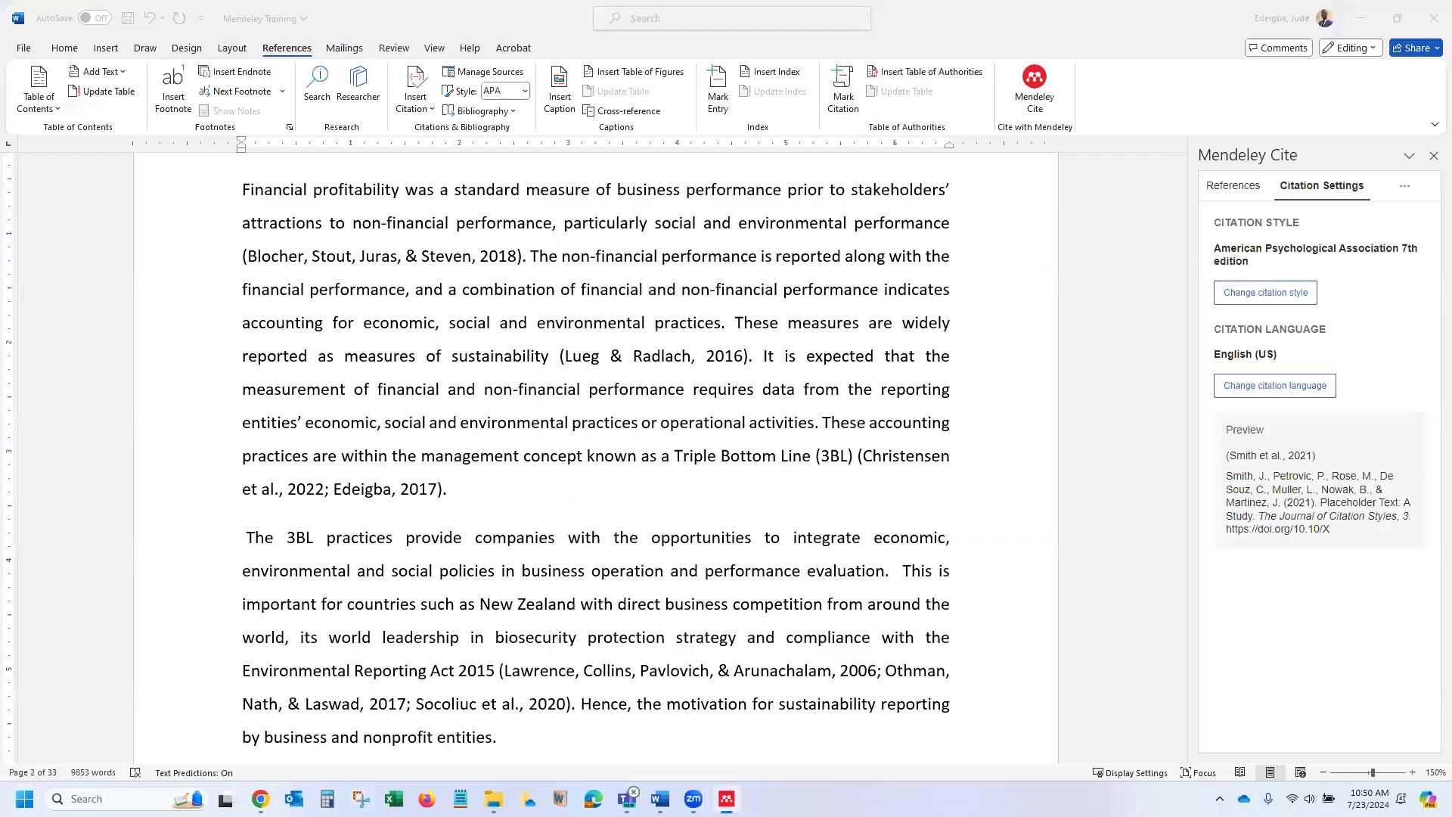
left_click(1231, 187)
left_click(1281, 266)
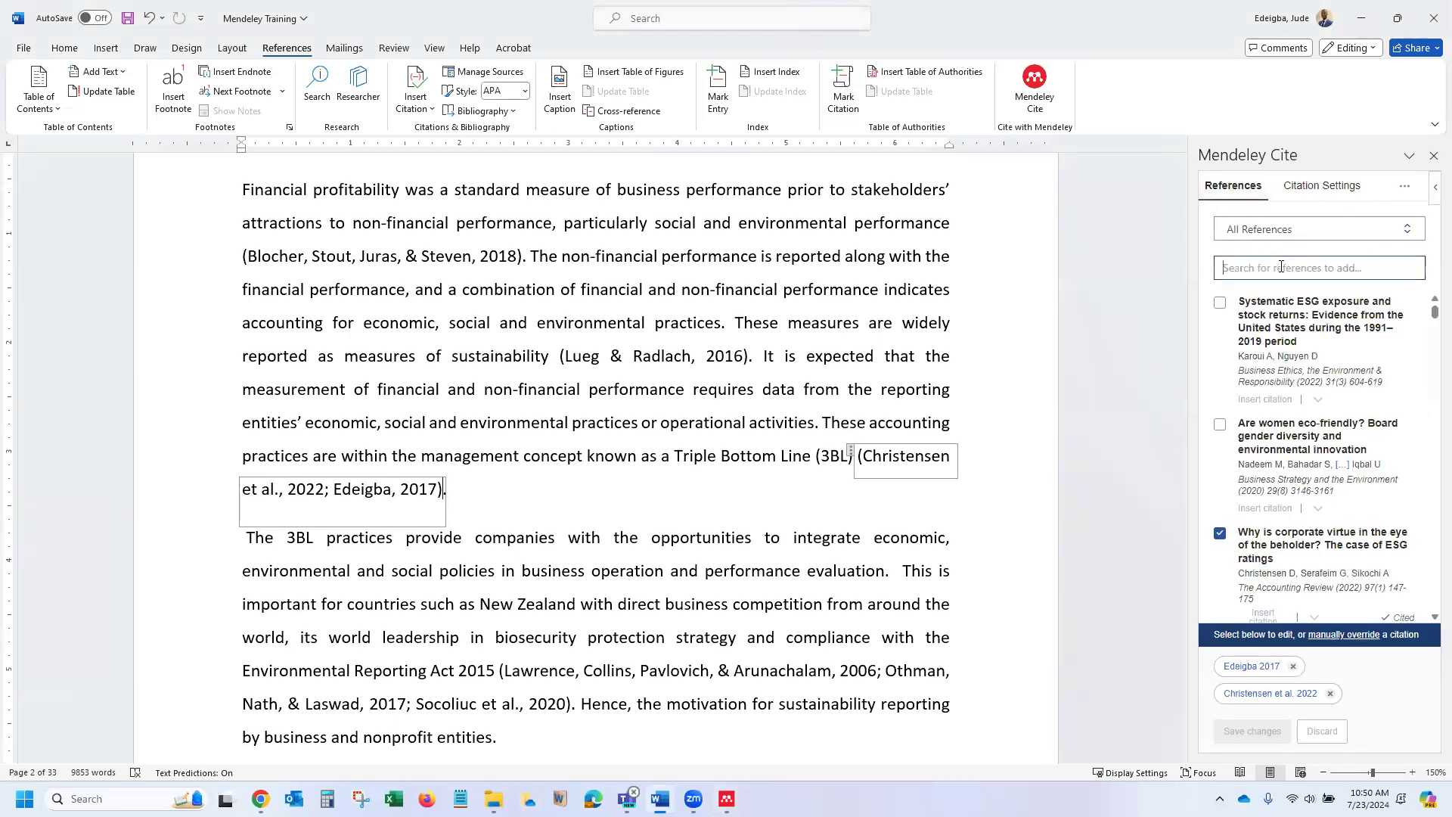
type("Hasan")
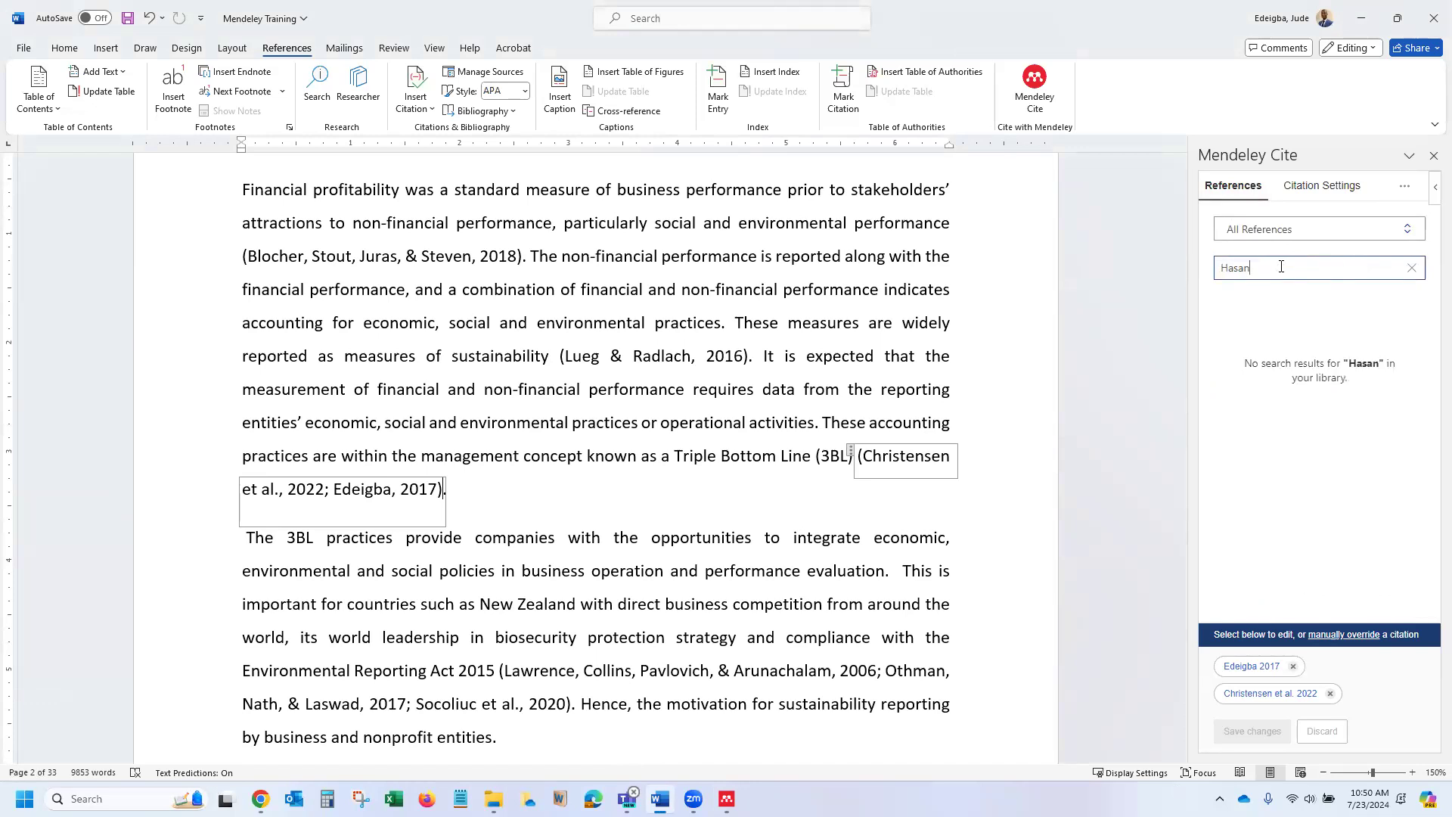
Clear the reference search and refresh the Mendeley Cite pane.
left_click(1414, 269)
right_click(1395, 368)
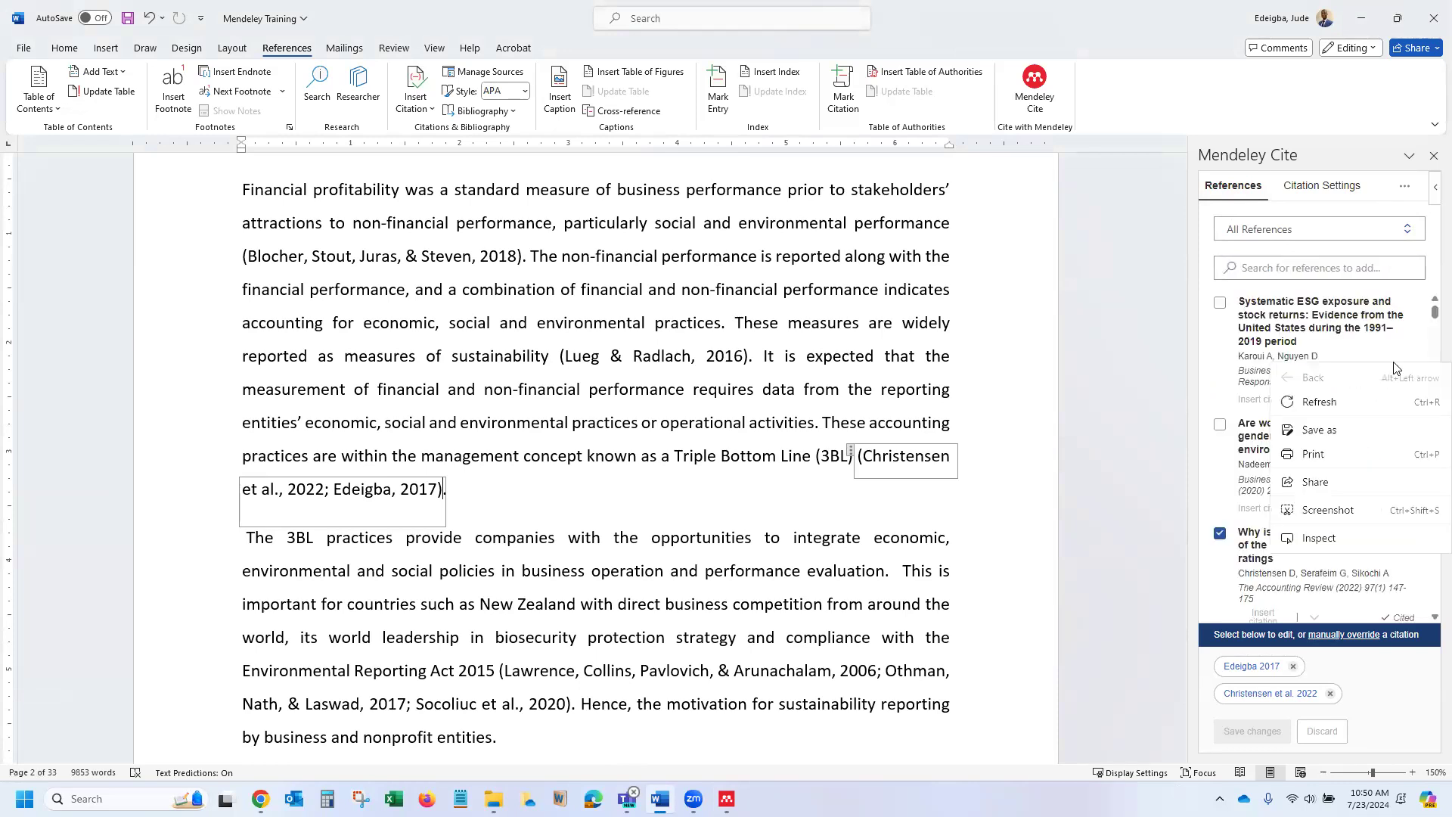
right_click(1211, 337)
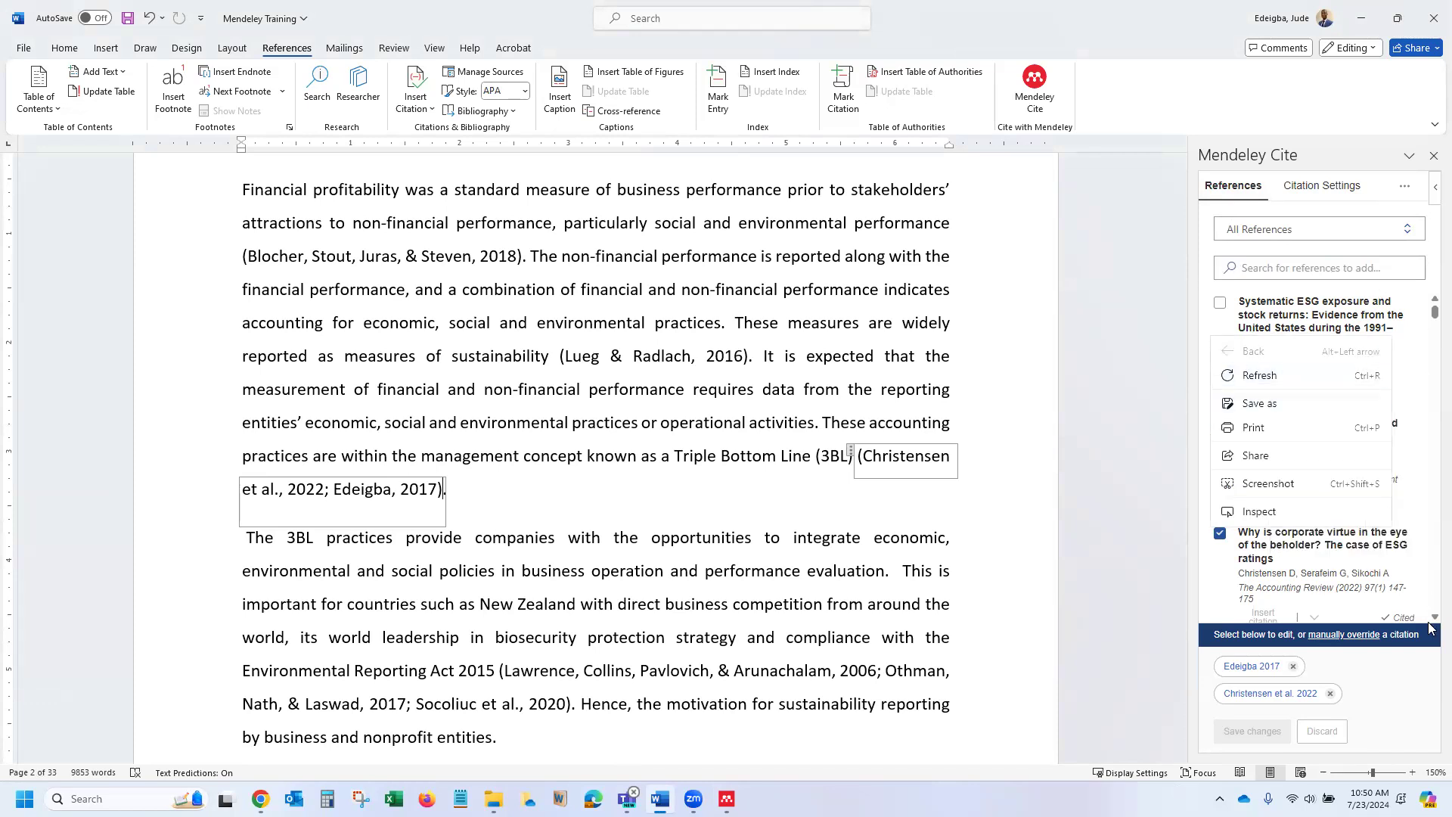
right_click(1422, 378)
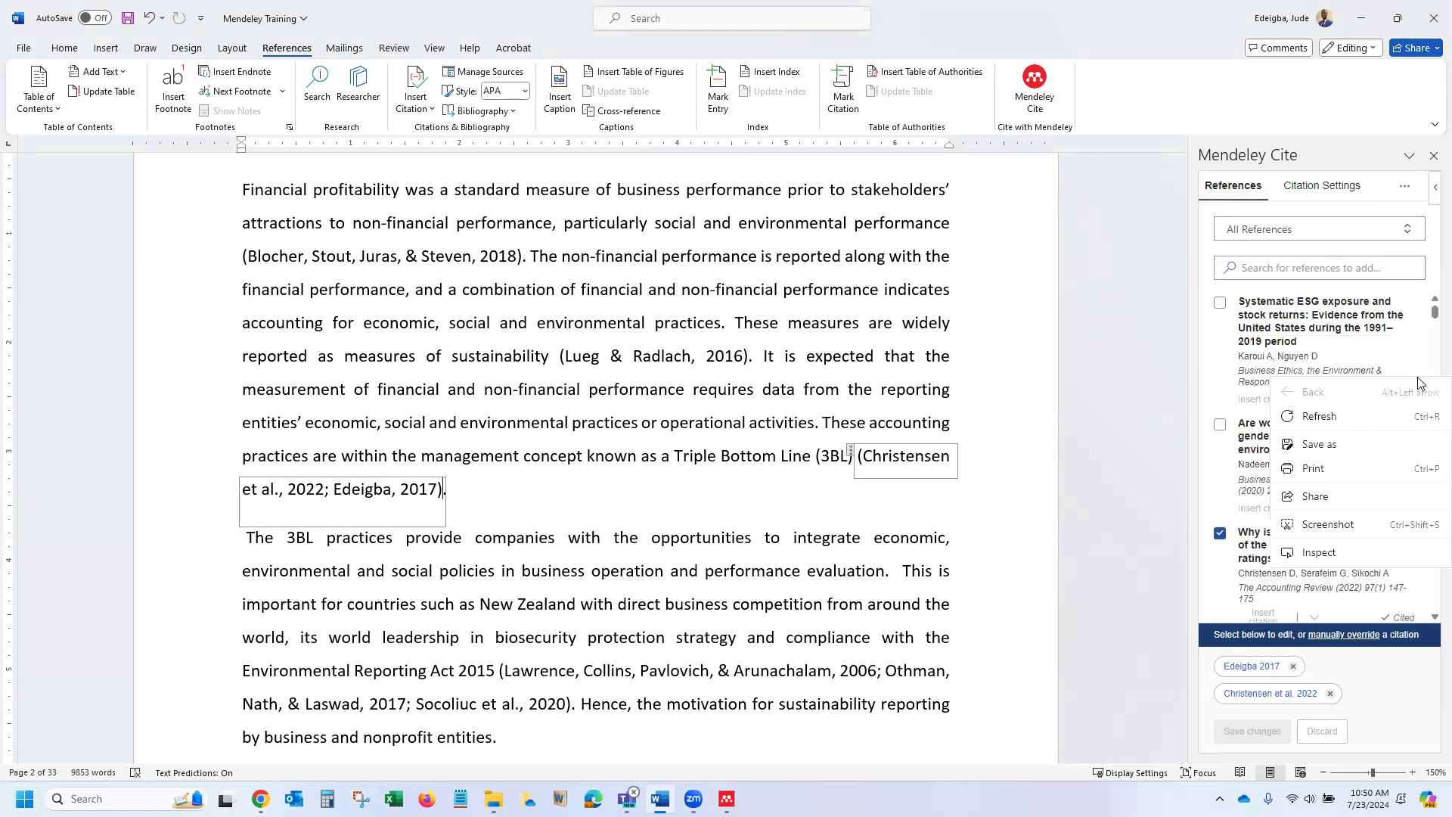
right_click(1236, 398)
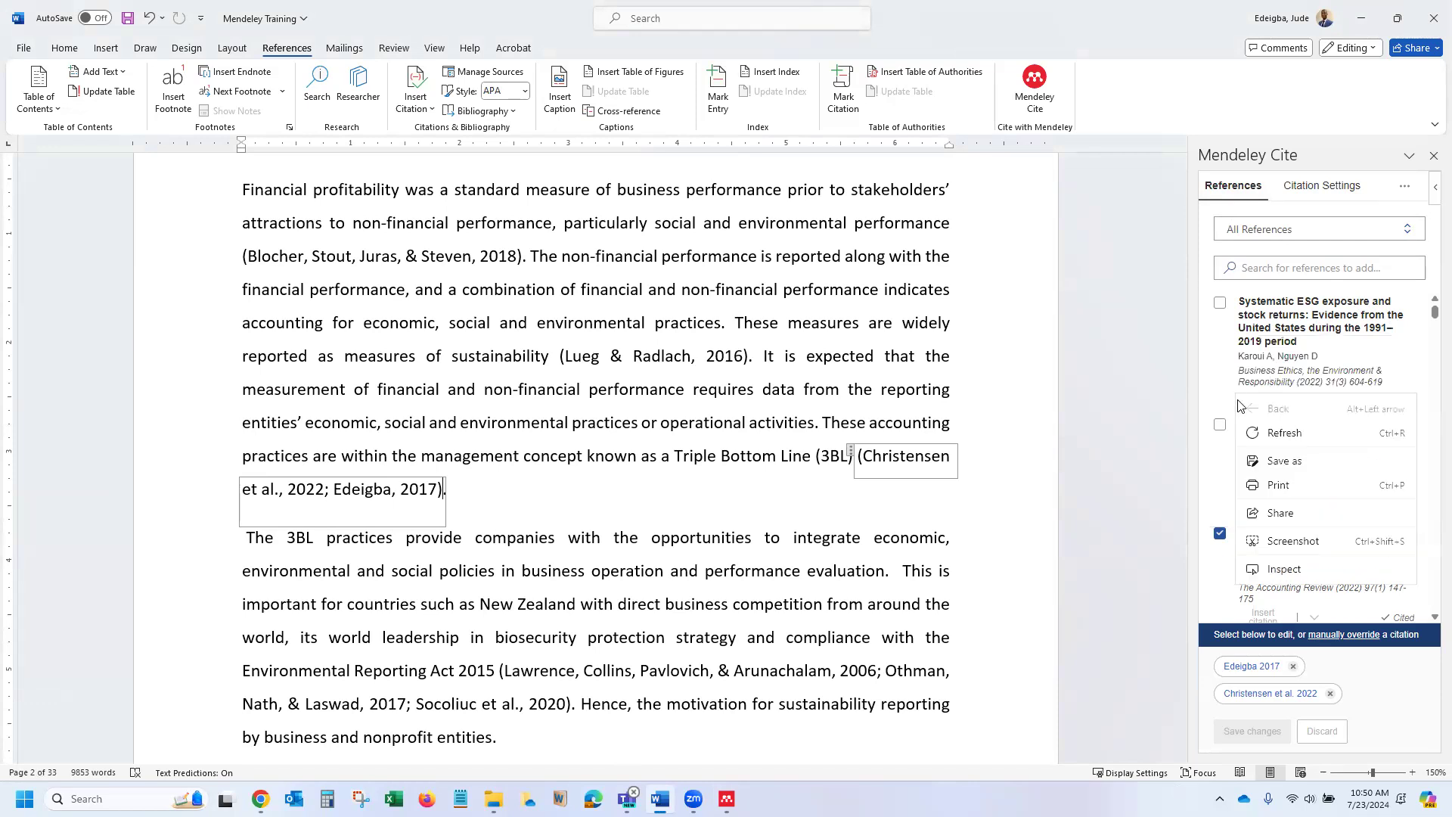
left_click(1293, 439)
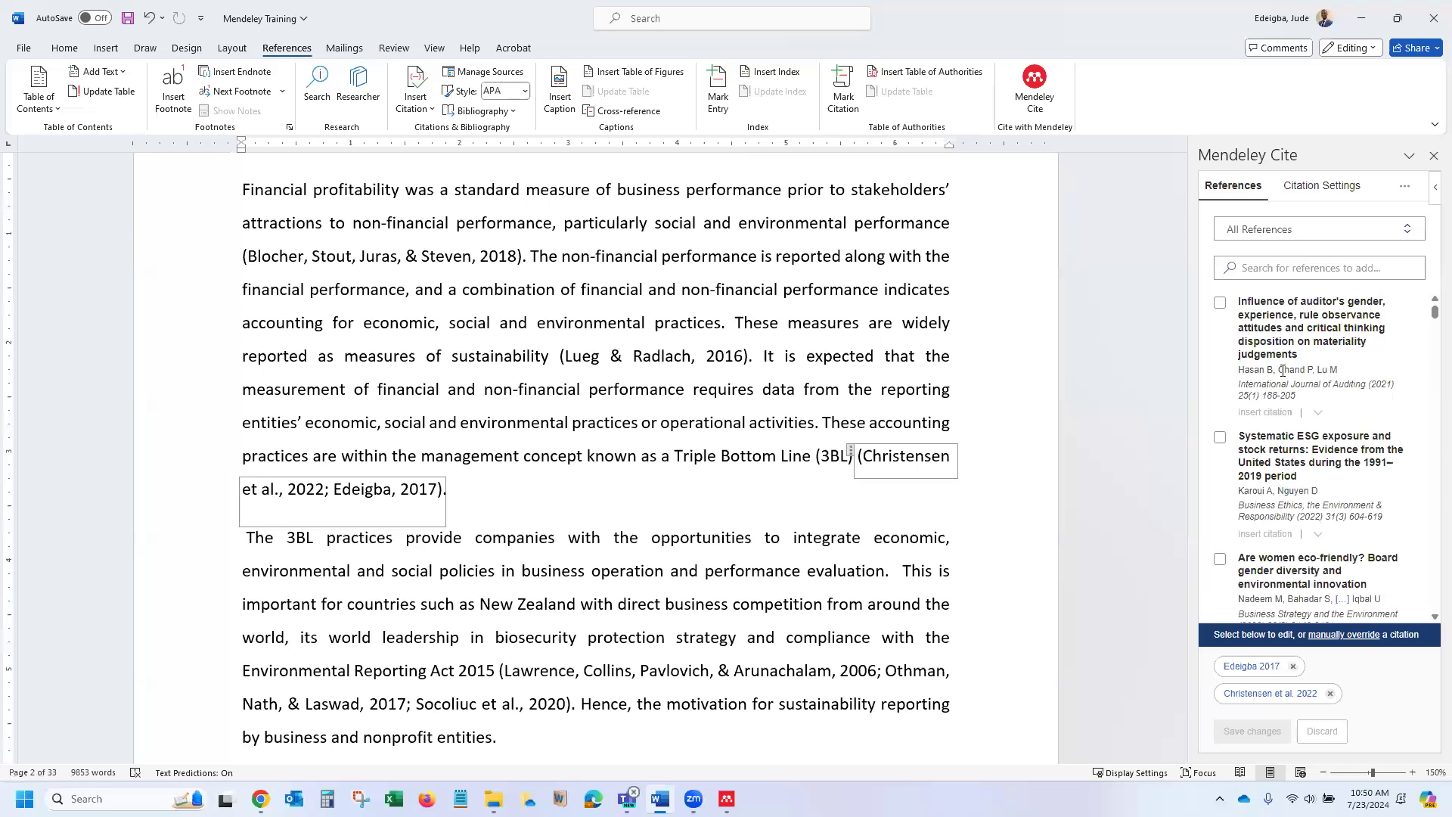
Add "Influence of auditor's gender, experience, rule observance attitudes" to the citation after "Triple Bottom Line (3BL)" and save the changes.
left_click(1220, 302)
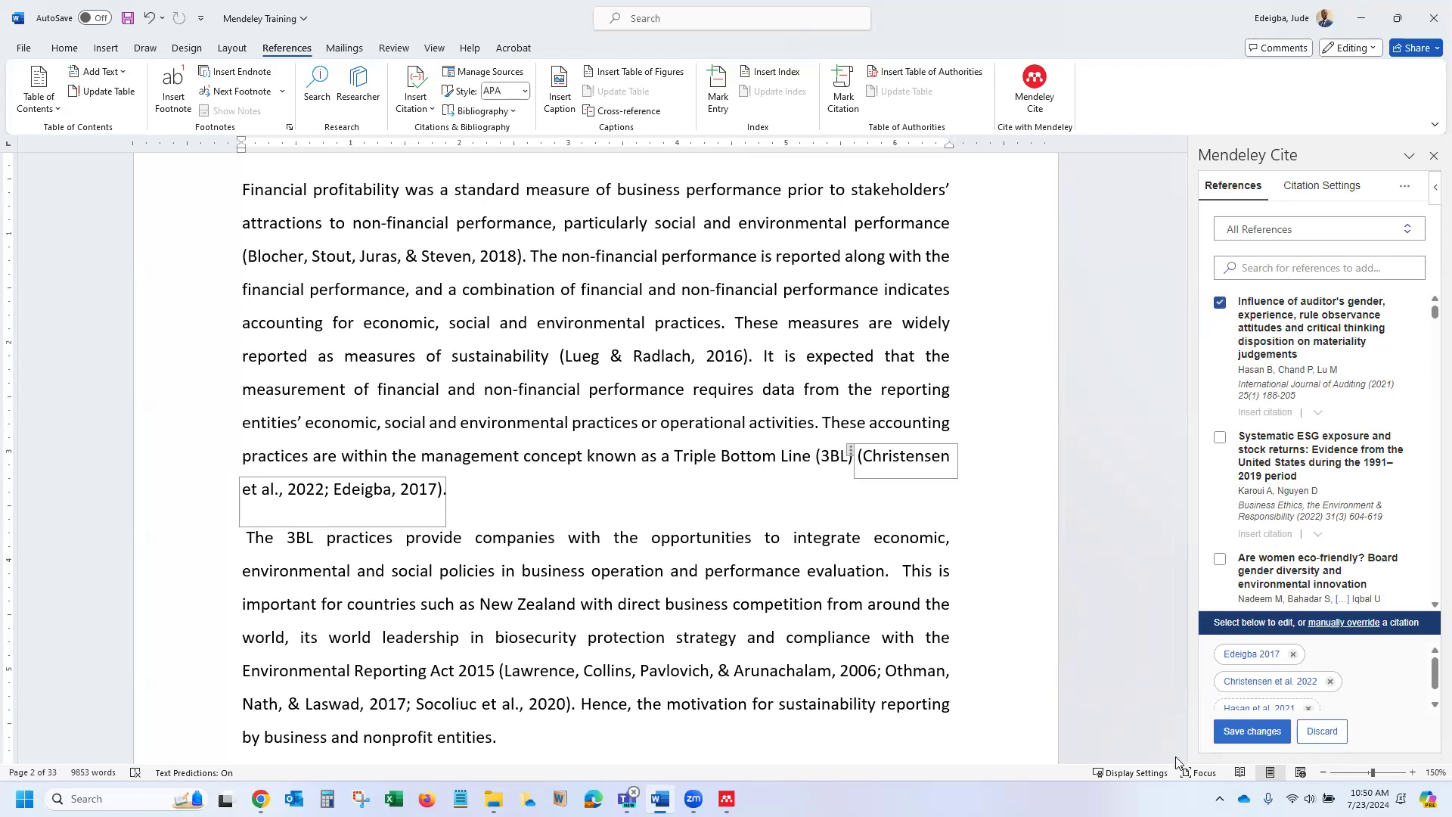
left_click(1253, 732)
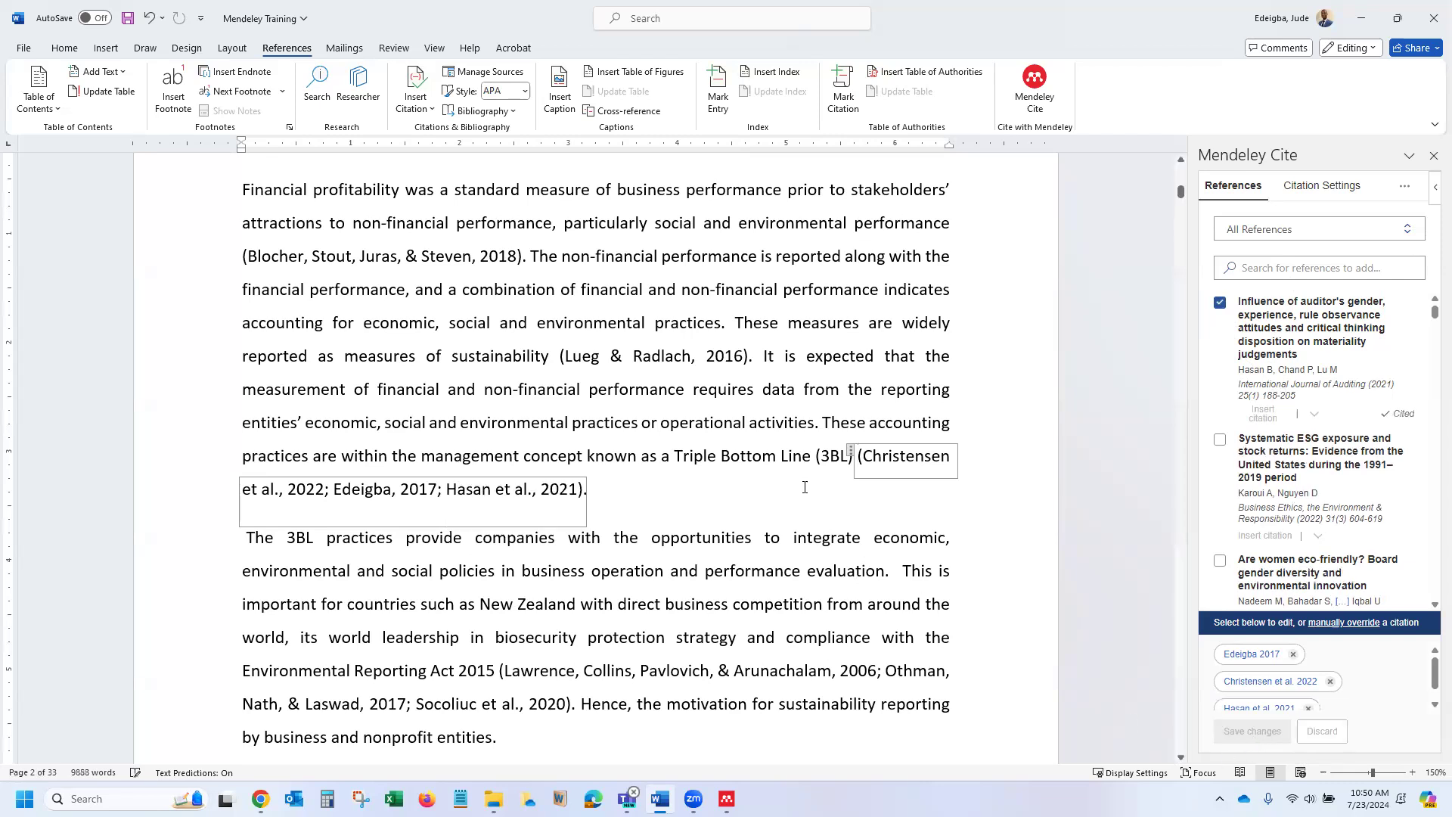
left_click(753, 460)
Insert a separate citation of the auditor's gender article after "performance evaluation" in the following paragraph.
left_click(882, 571)
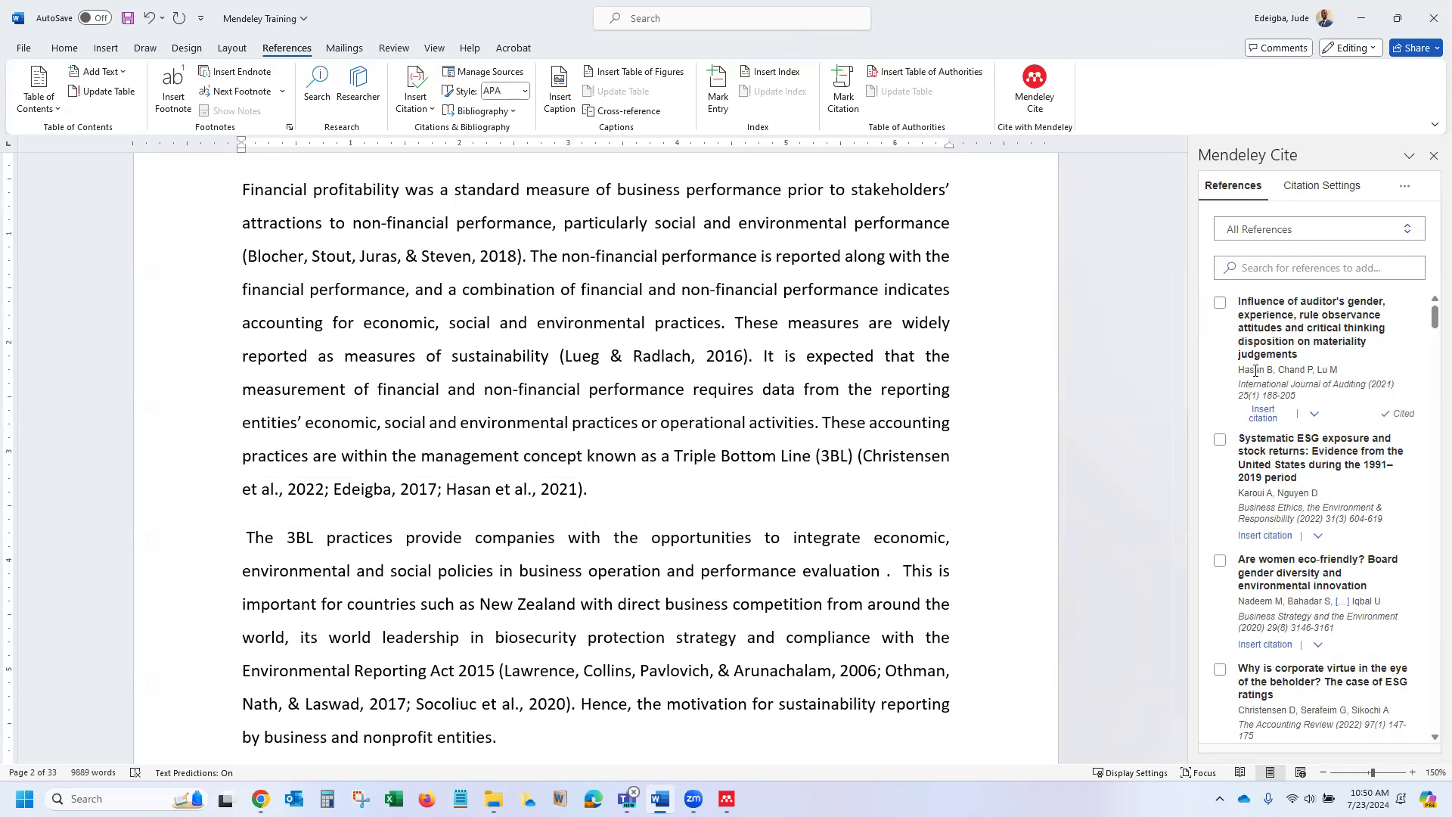
left_click(1220, 302)
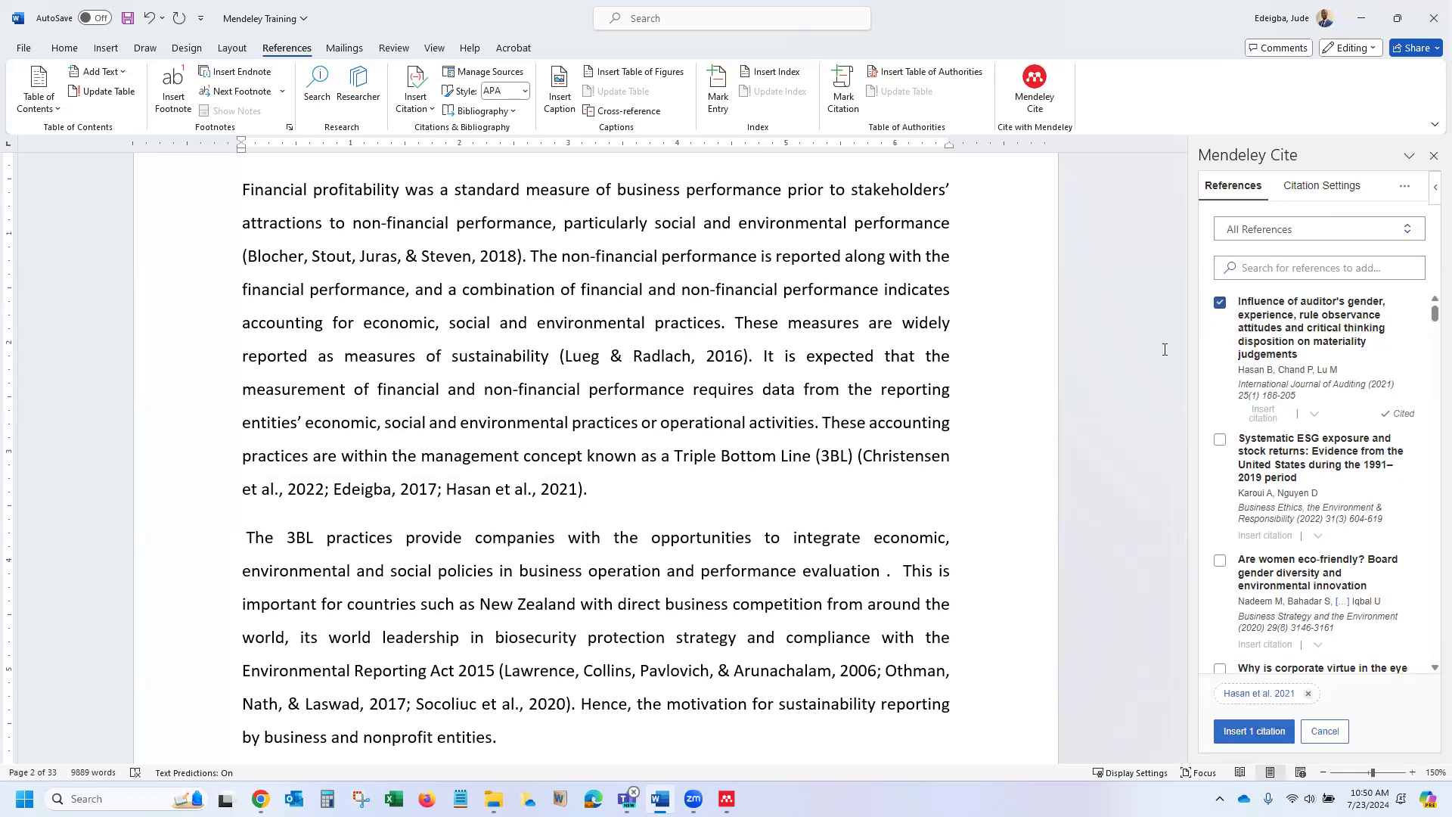
left_click(1220, 302)
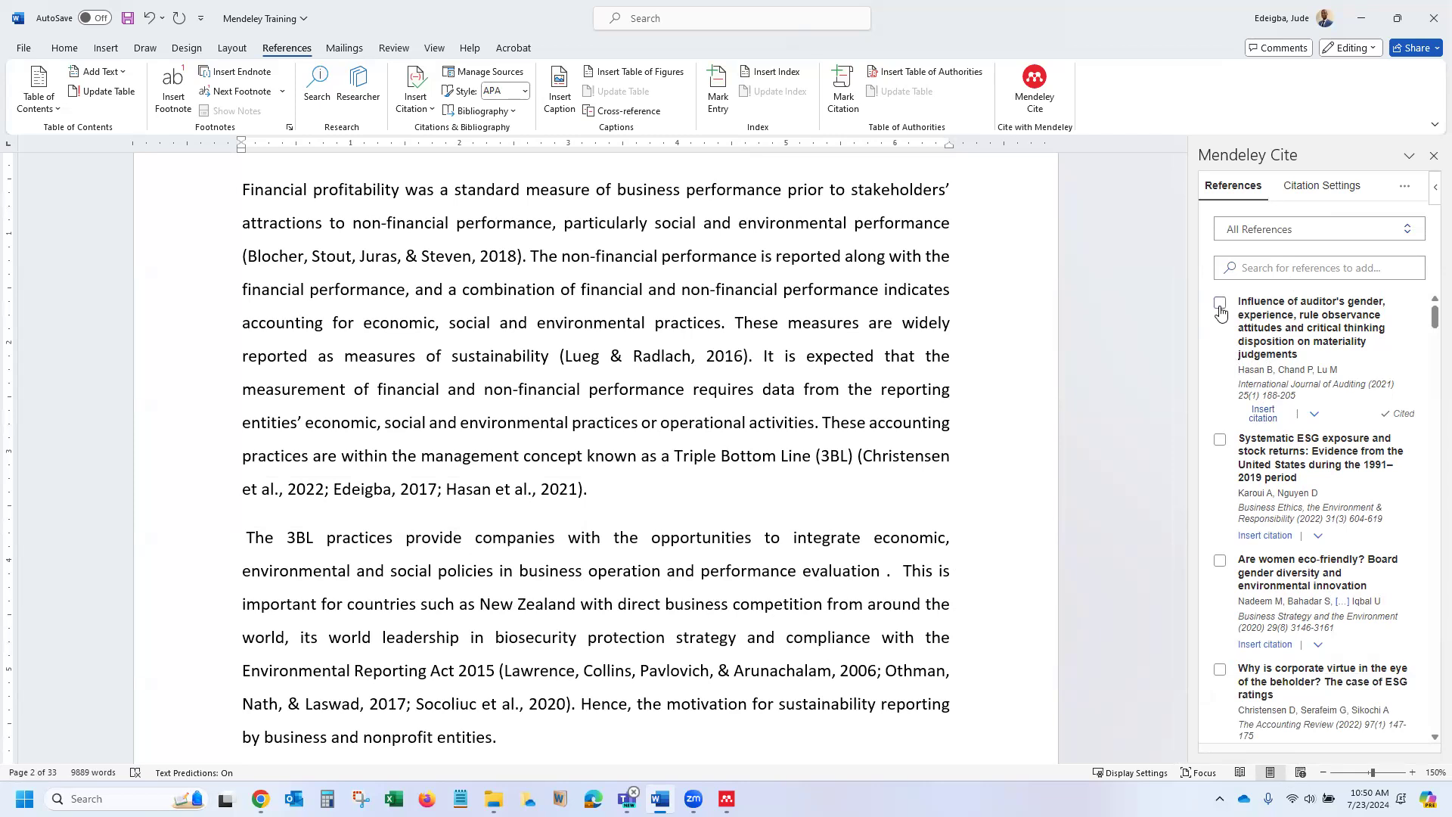
left_click(1262, 416)
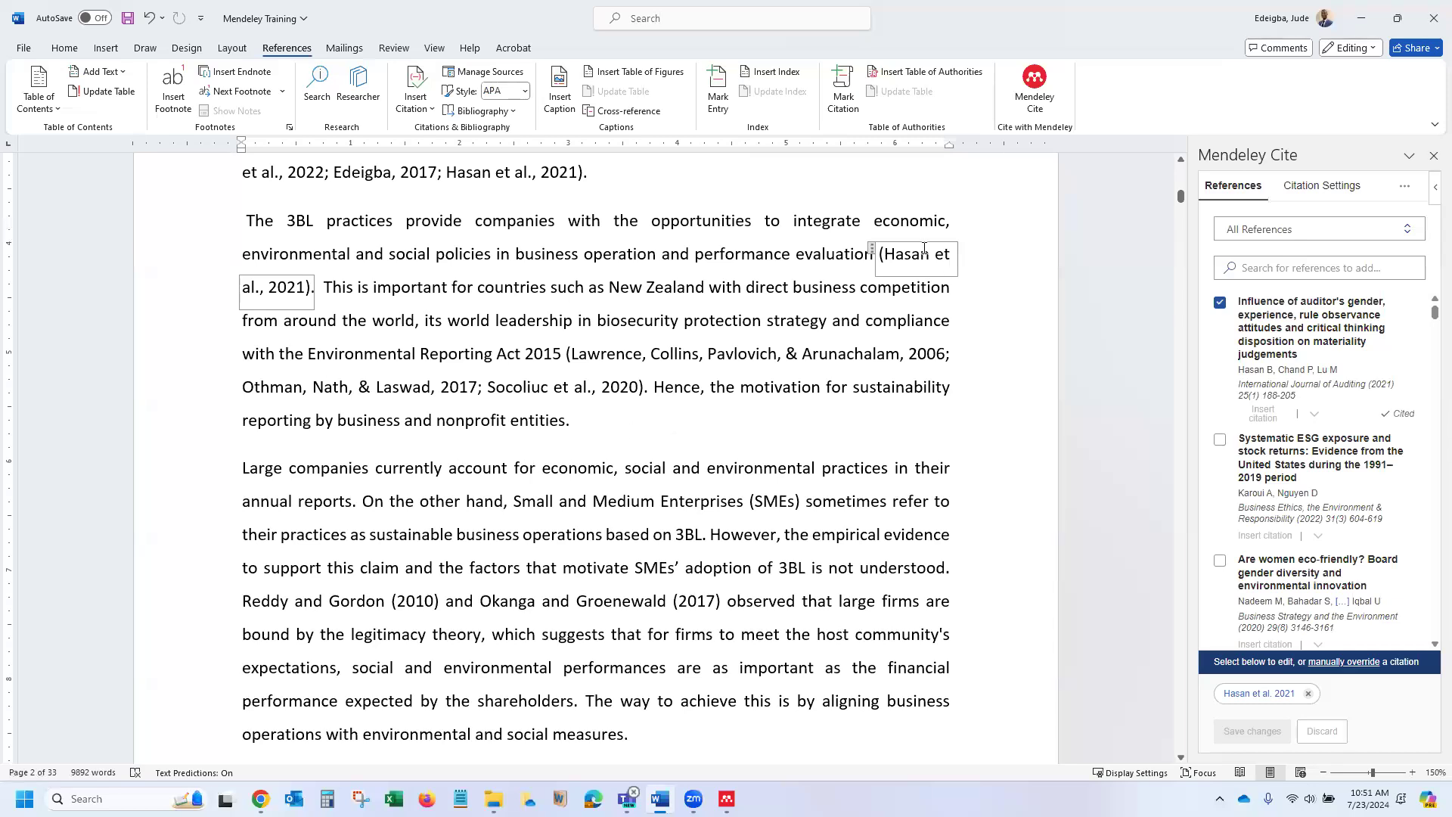
Set the citation after "performance evaluation" to display as Author (Year) and save the change.
left_click(866, 318)
left_click(924, 255)
left_click(1261, 696)
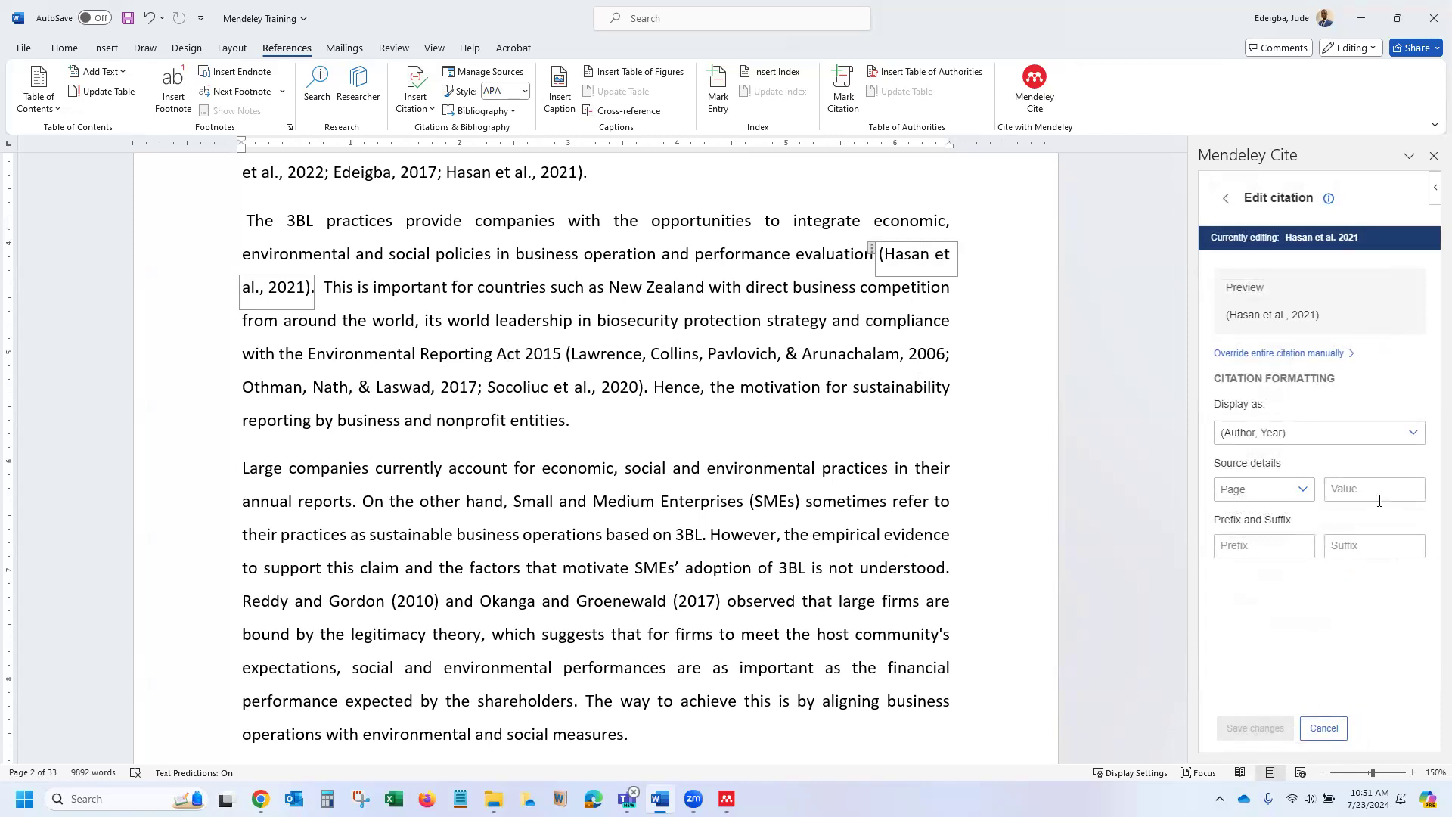
left_click(1220, 199)
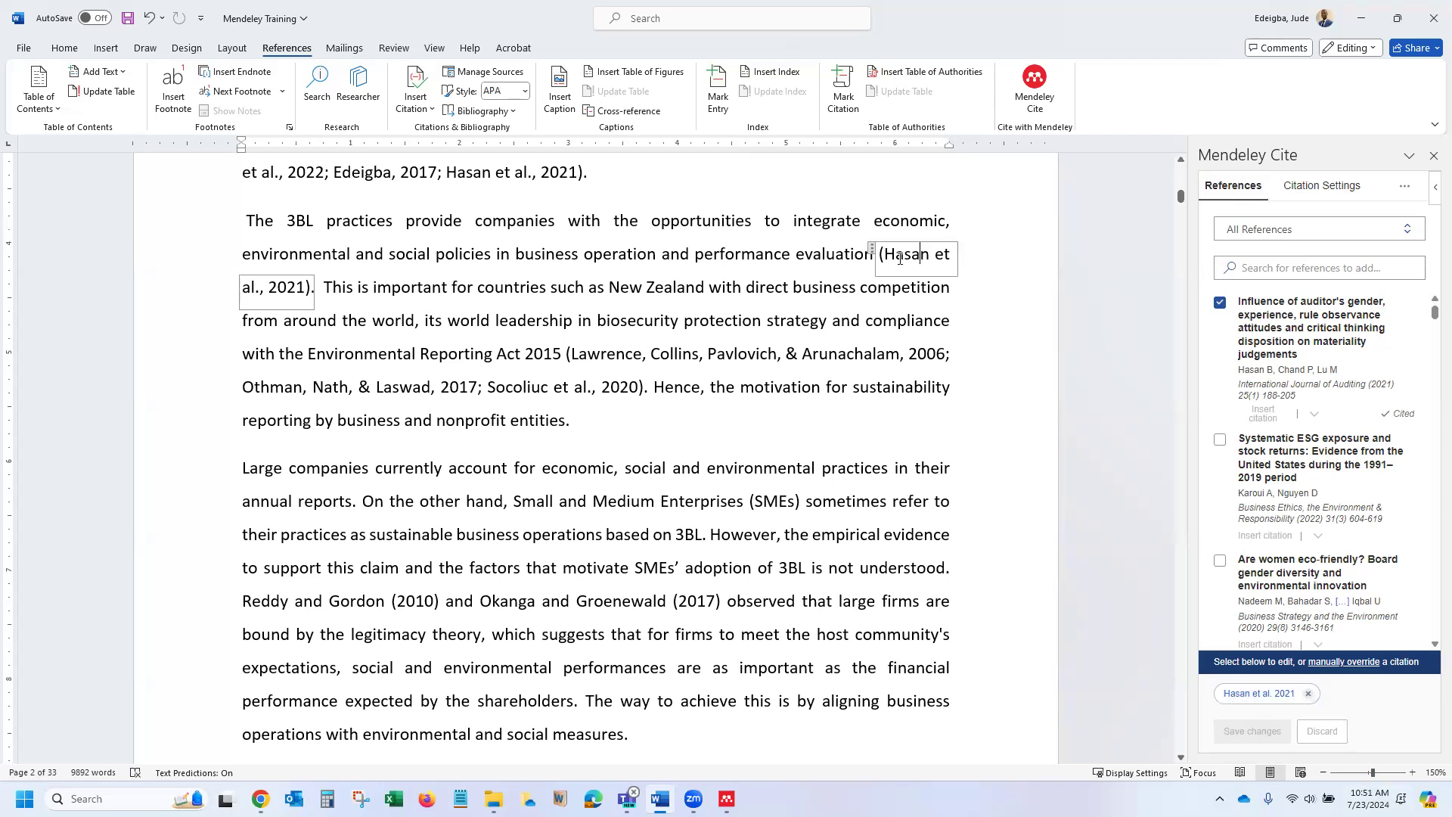
left_click(1255, 699)
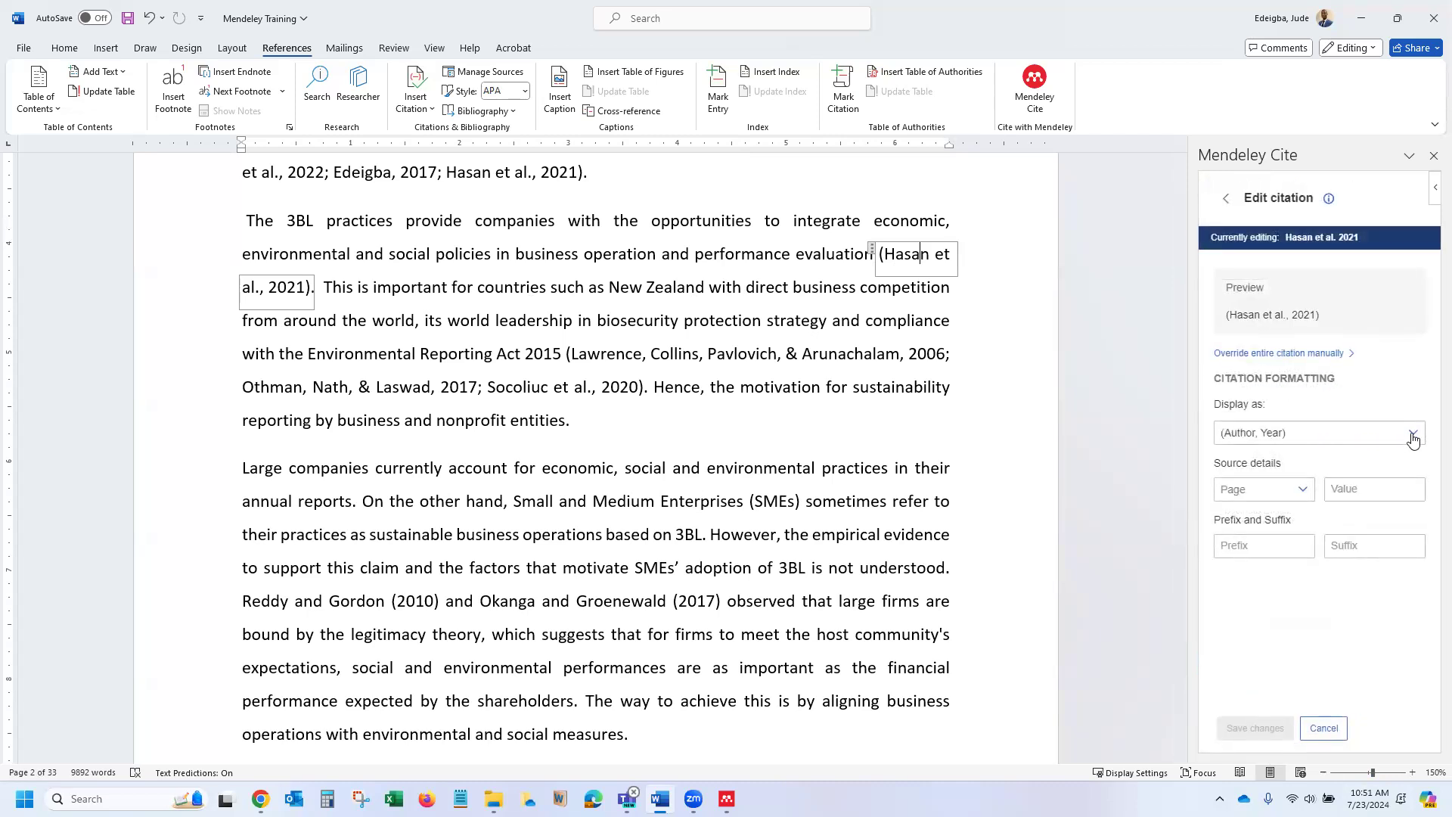
left_click(1412, 435)
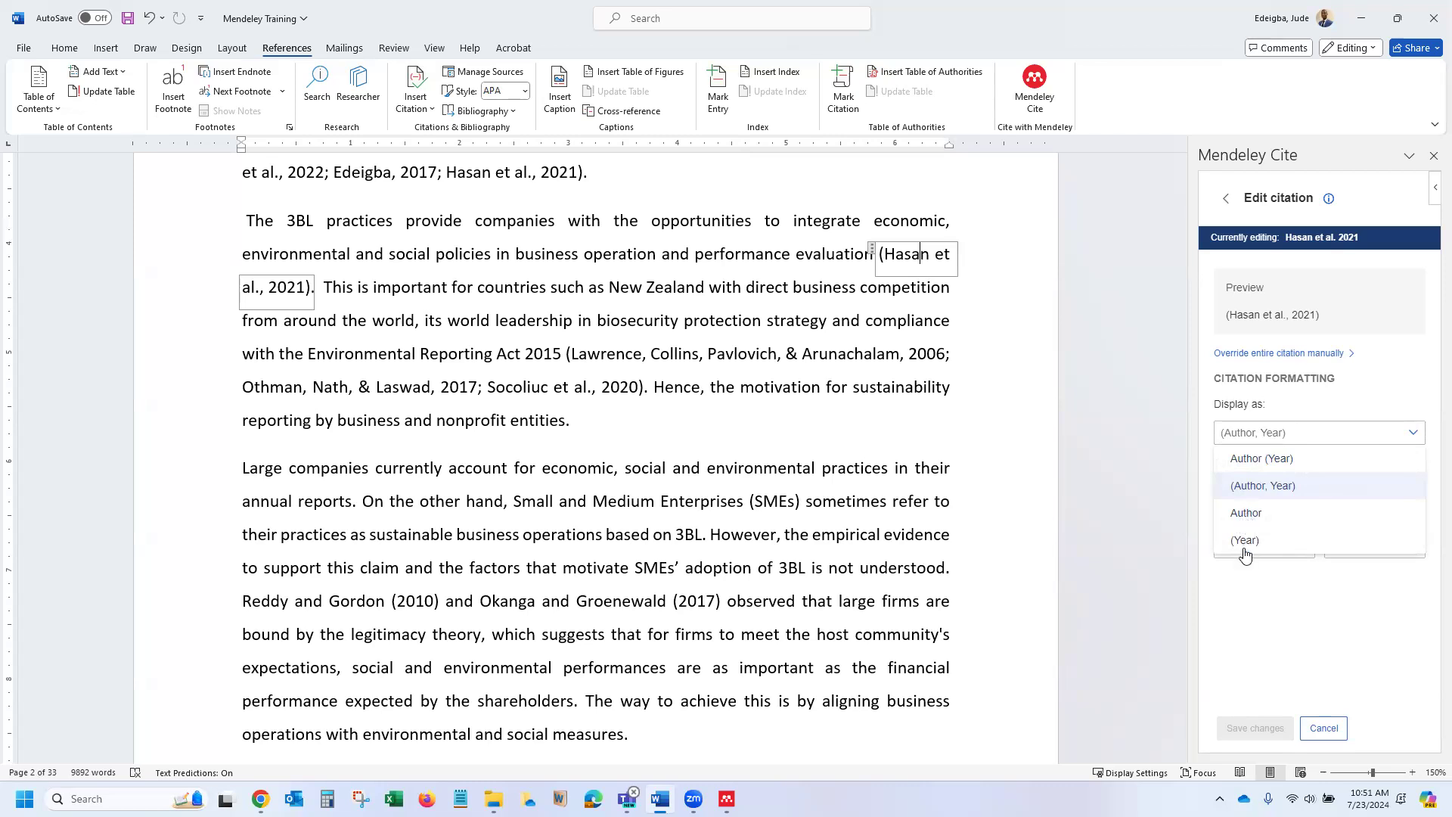
left_click(1275, 469)
left_click(1254, 729)
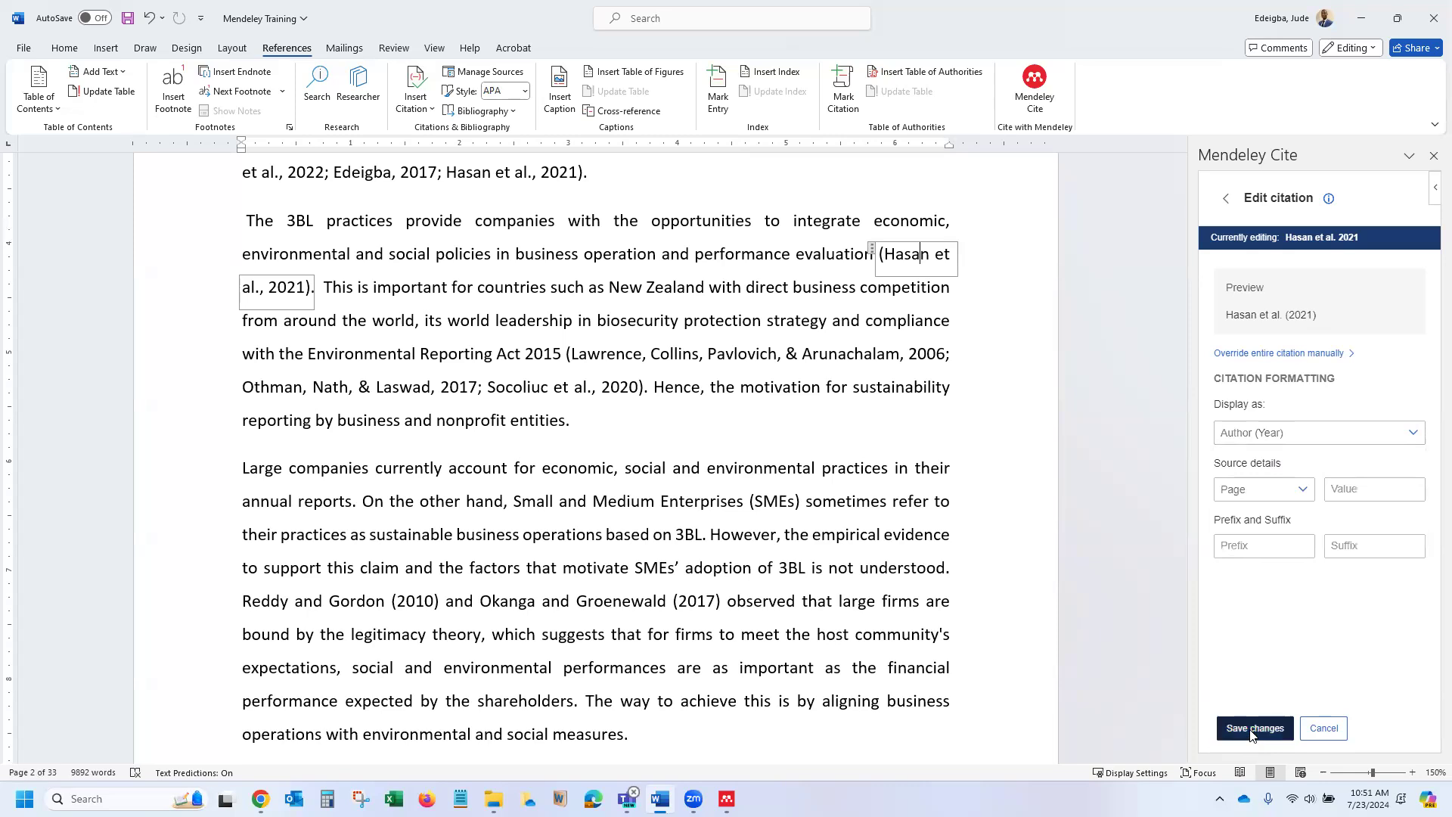
left_click(892, 288)
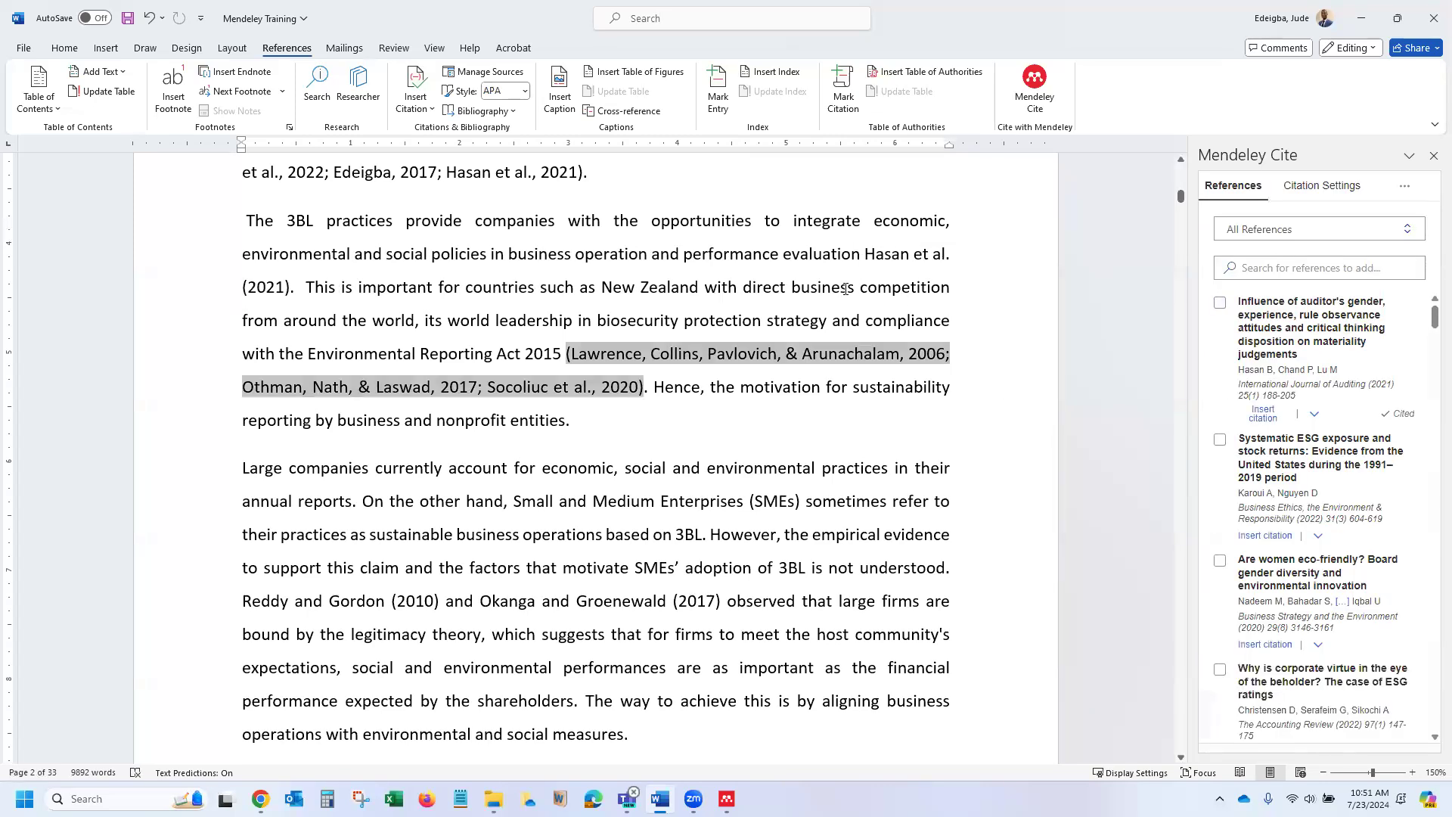